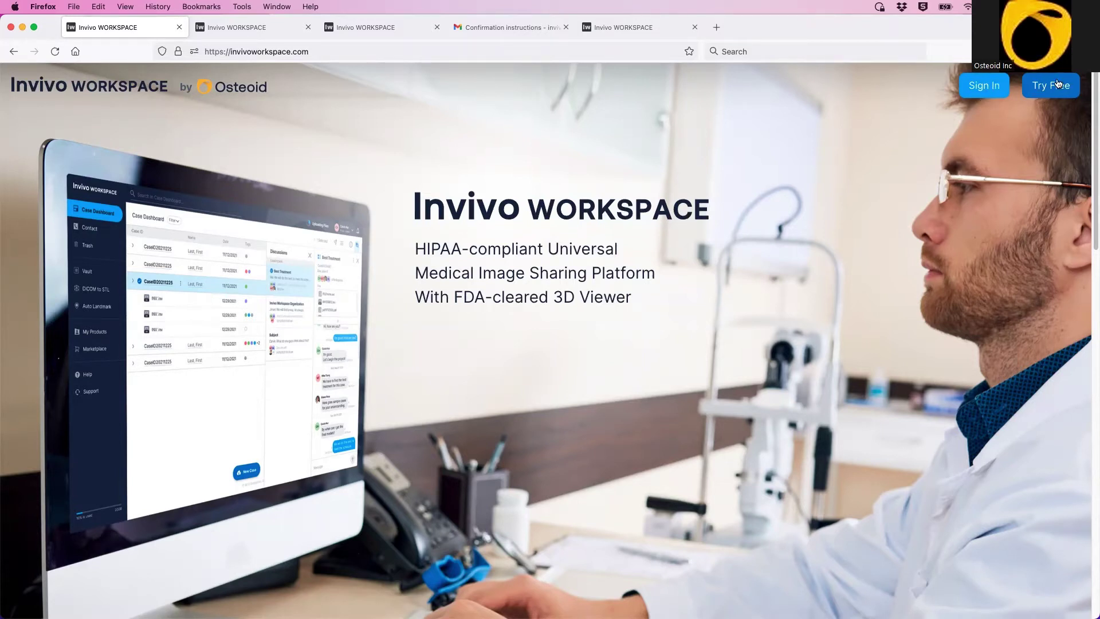
Step: Submit the pre-filled sign-up form and bring up the verification-email notice
click(231, 32)
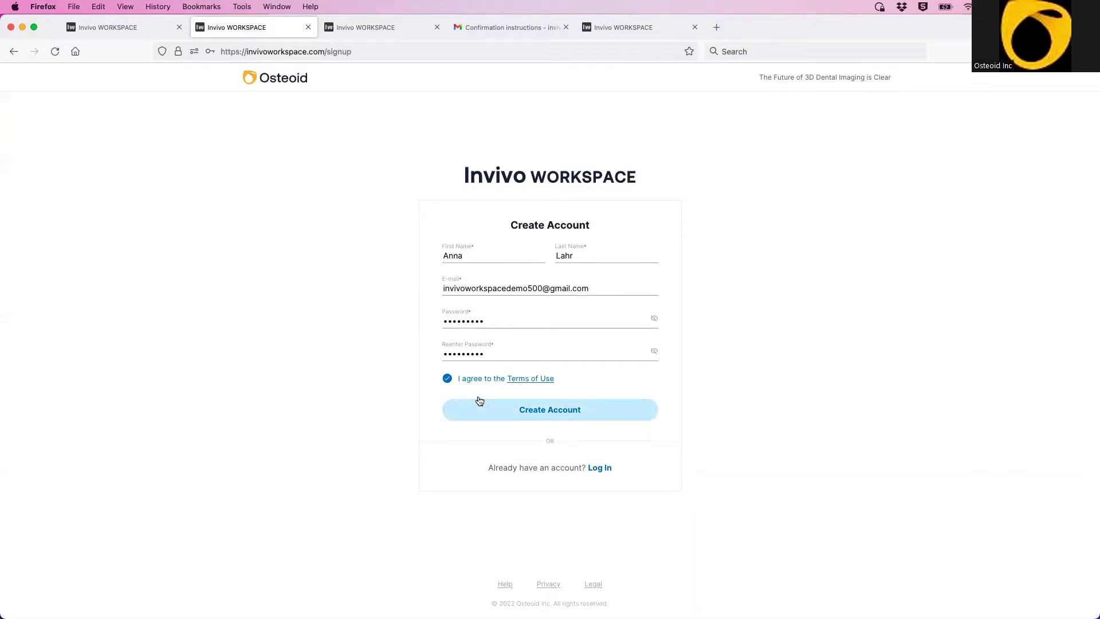
drag(858, 28, 852, 66)
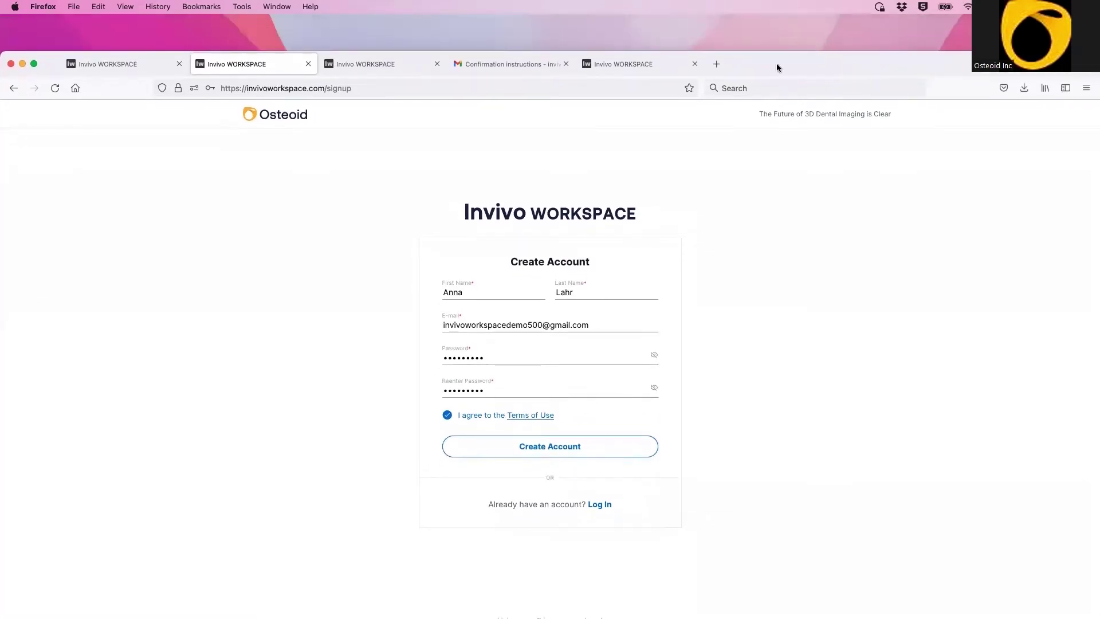
click(377, 64)
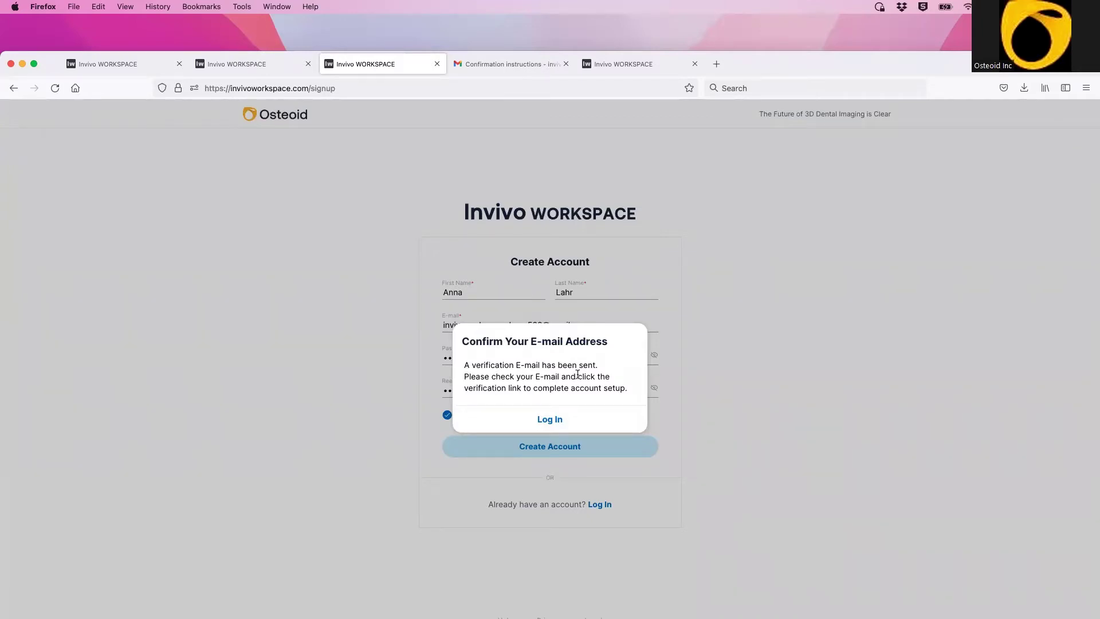
Step: Open the Gmail confirmation-instructions message and follow its Verify E-mail link
click(514, 66)
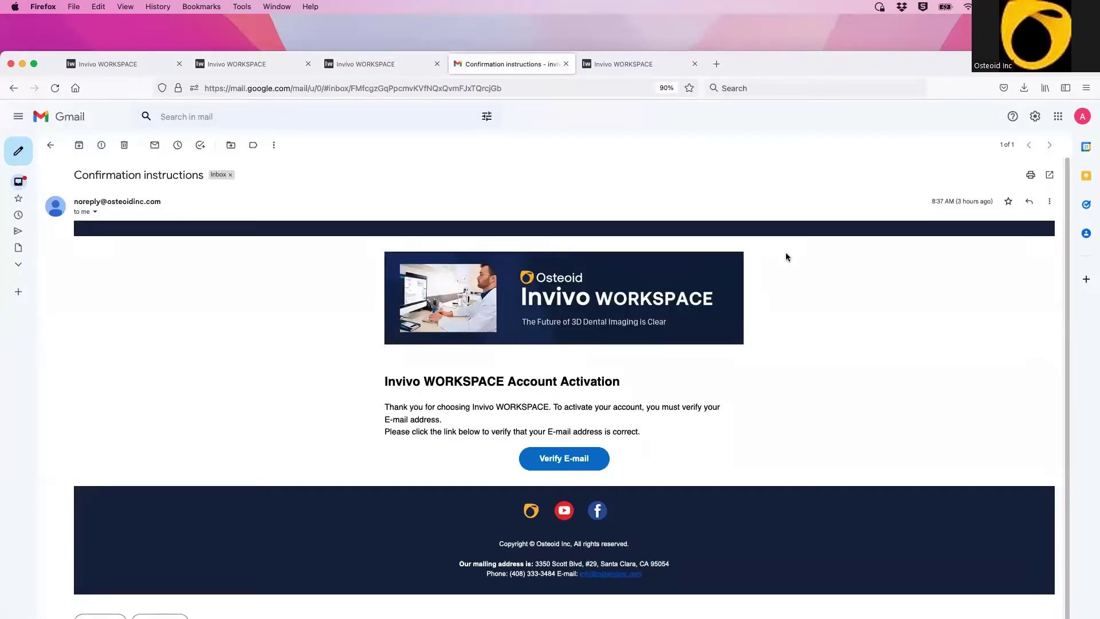
click(558, 464)
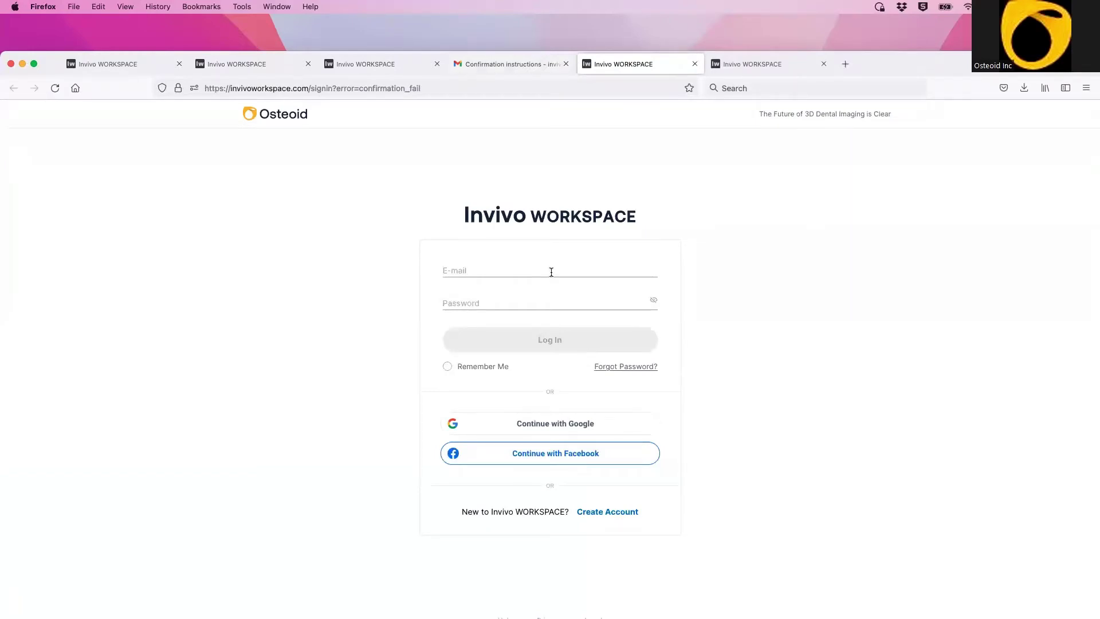
Step: Log in with the new account's e-mail address and password
click(551, 273)
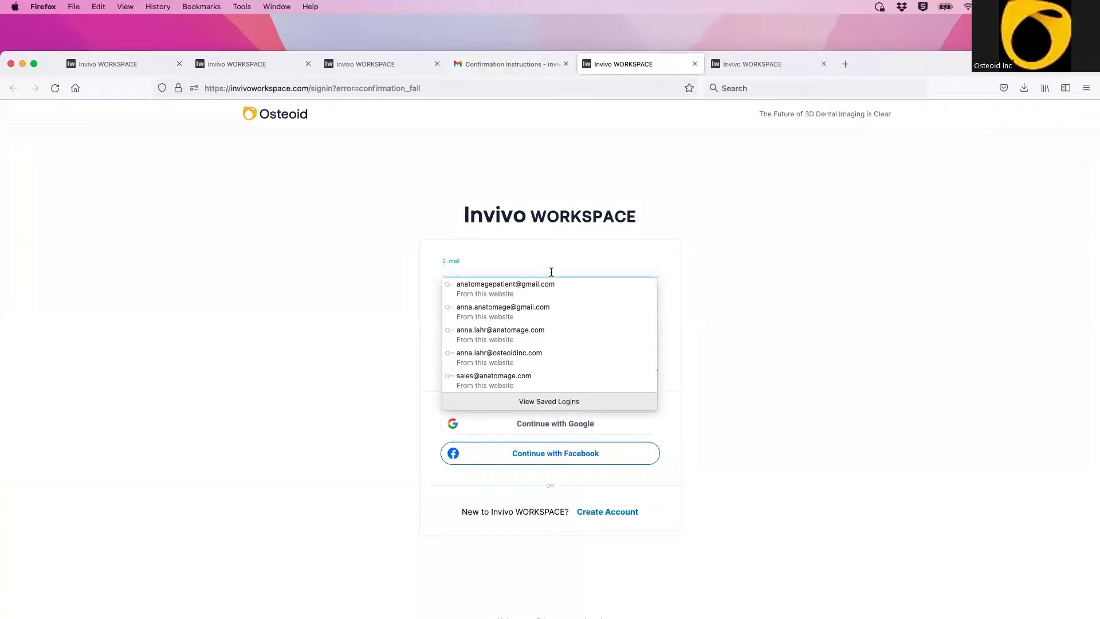
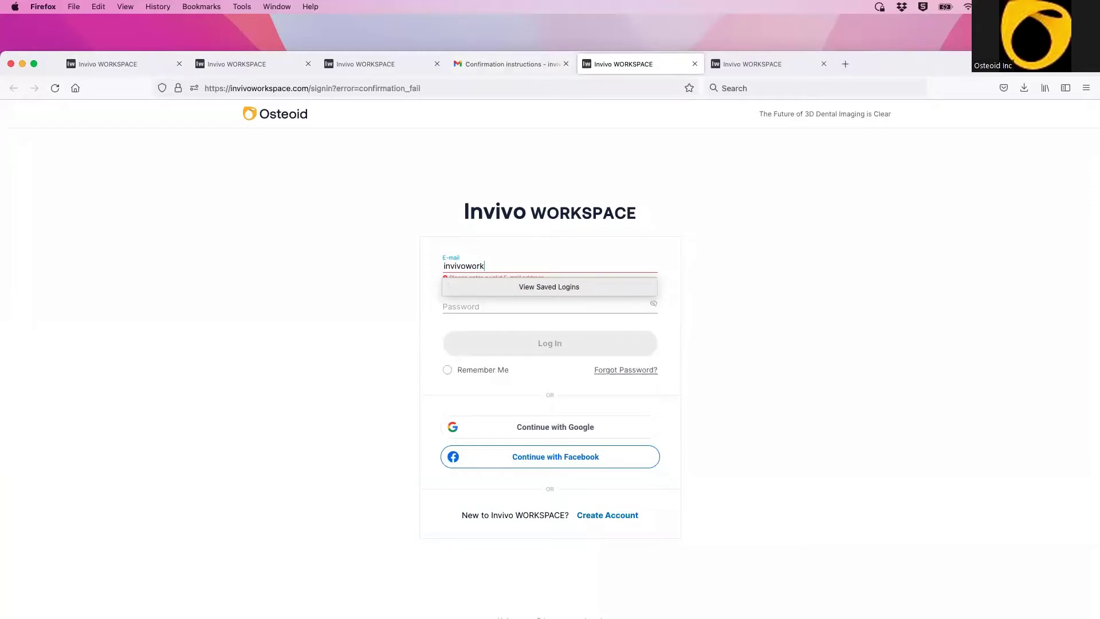
click(513, 301)
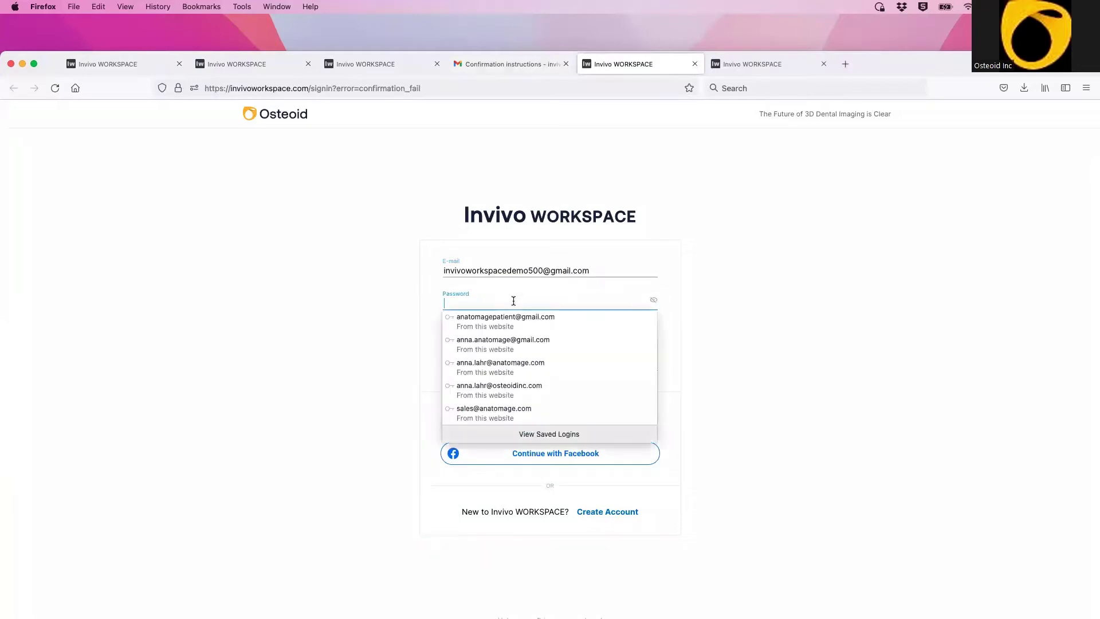
text(******)
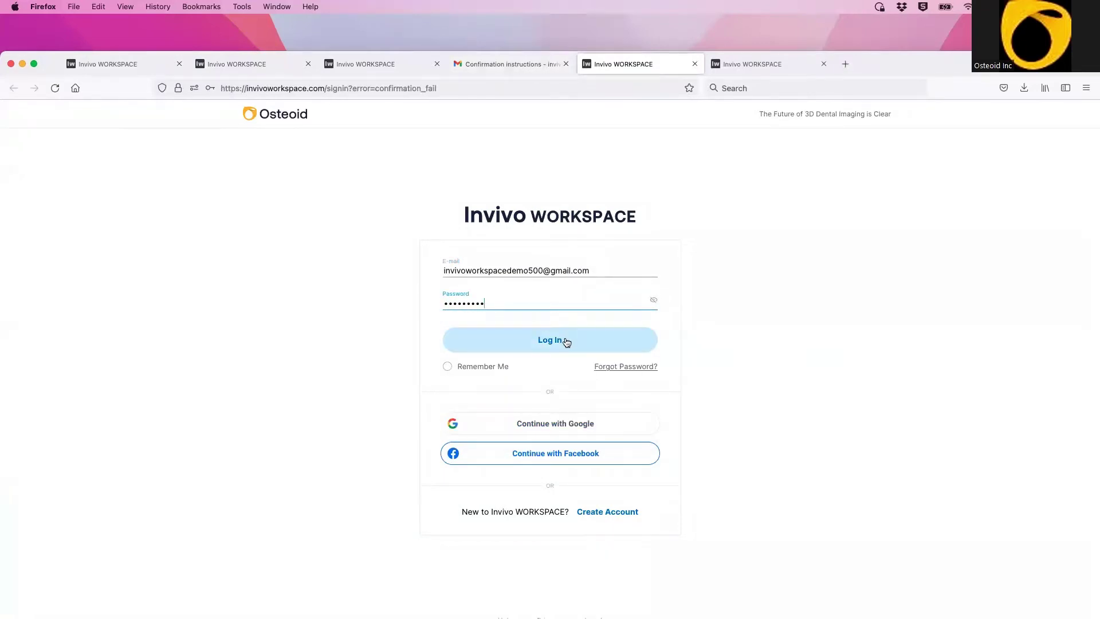
click(567, 342)
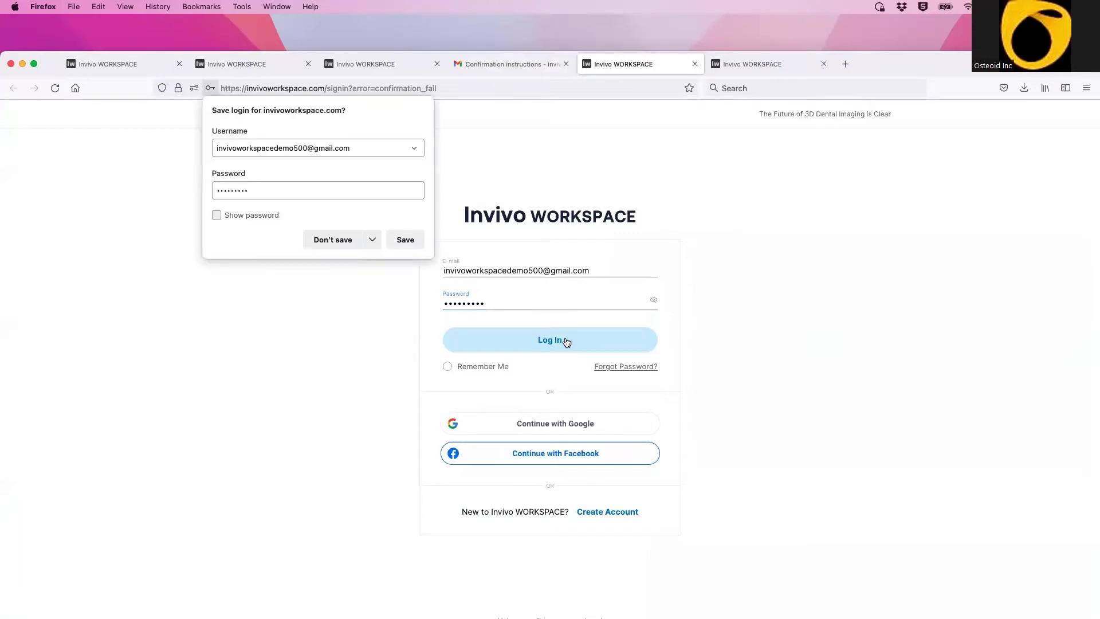
Step: Decline Firefox's save-login offer and skip product registration without a code
click(321, 241)
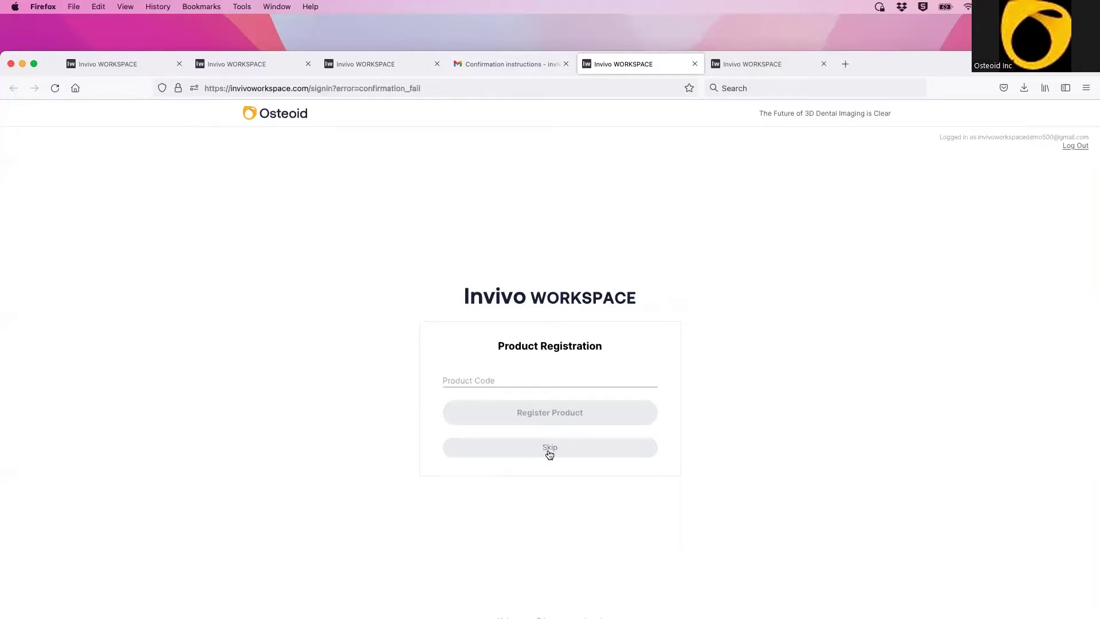
click(550, 448)
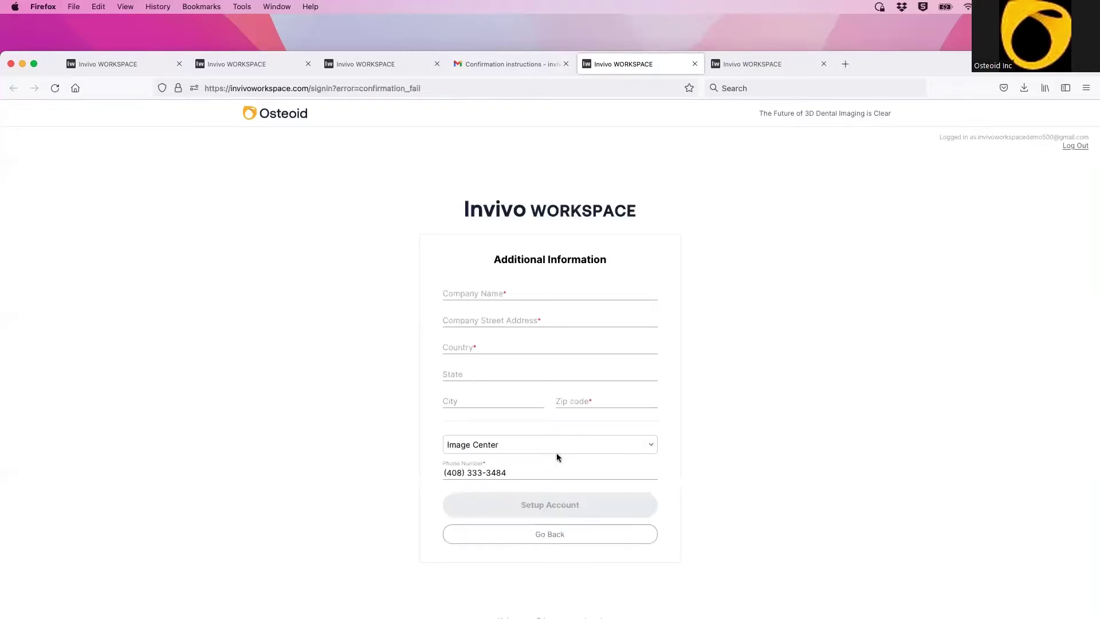
Step: Enter company name 'osteoid inc', autofill from the address suggestion, and submit with Setup Account
click(535, 293)
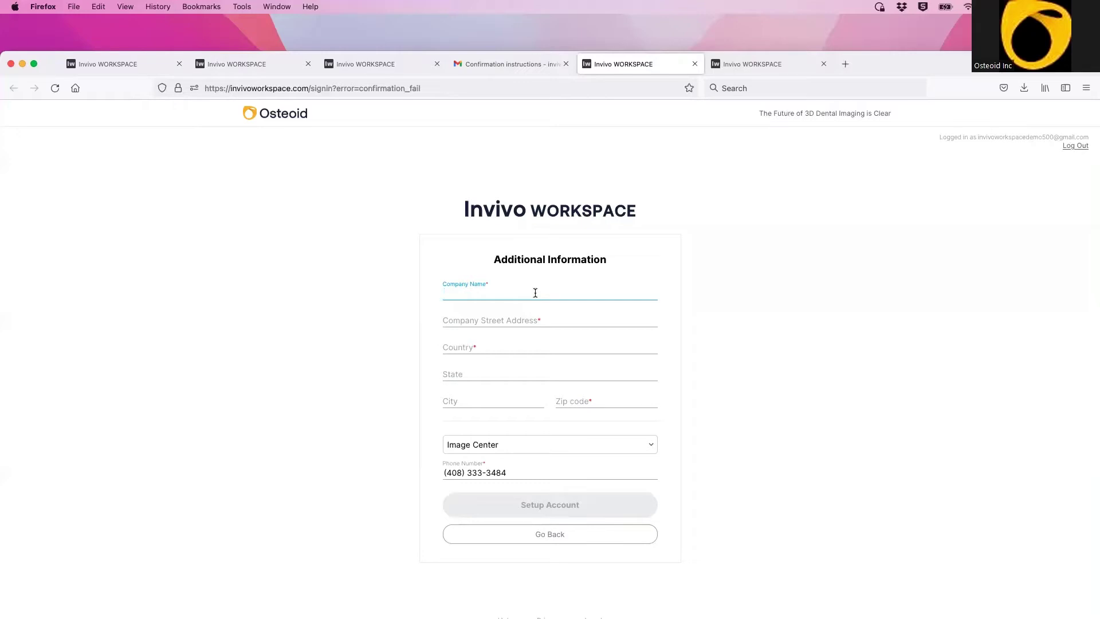
text(osteoid inc)
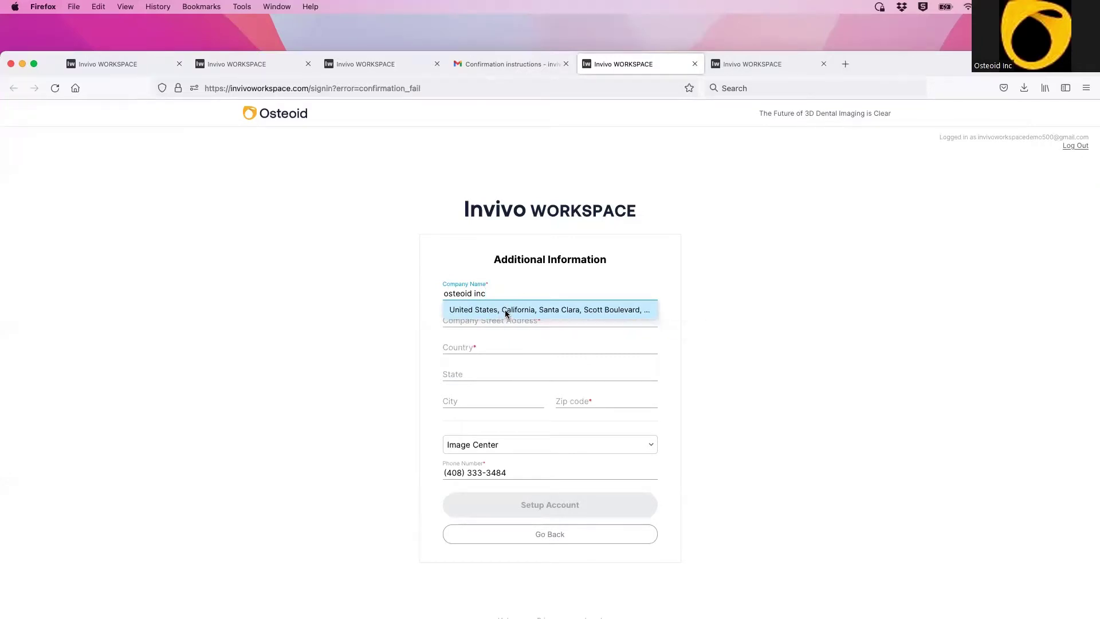
click(506, 311)
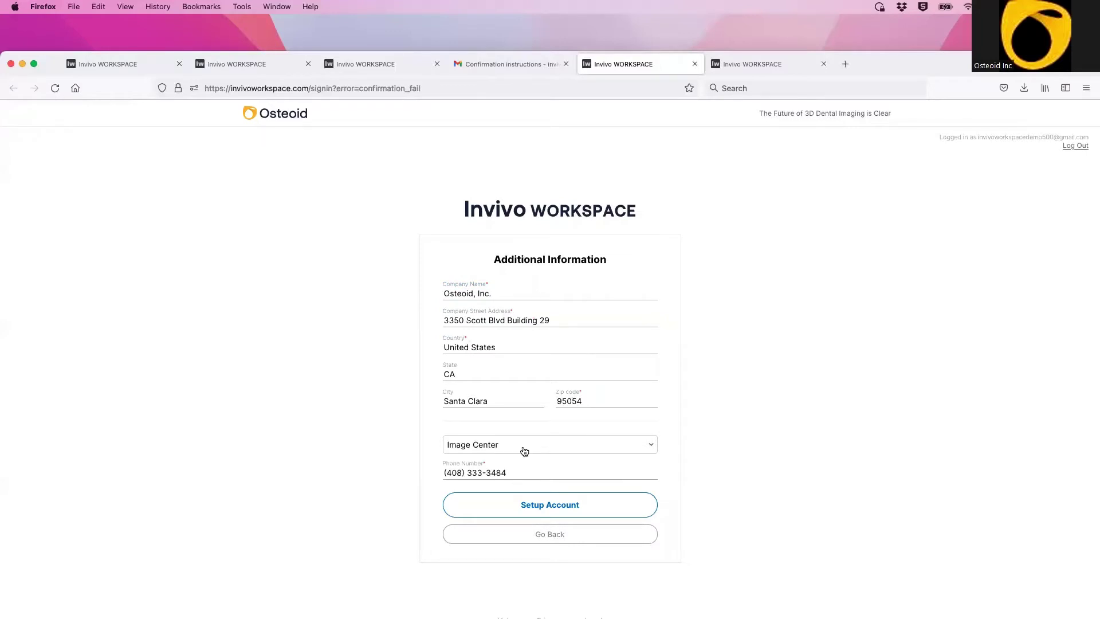
click(501, 508)
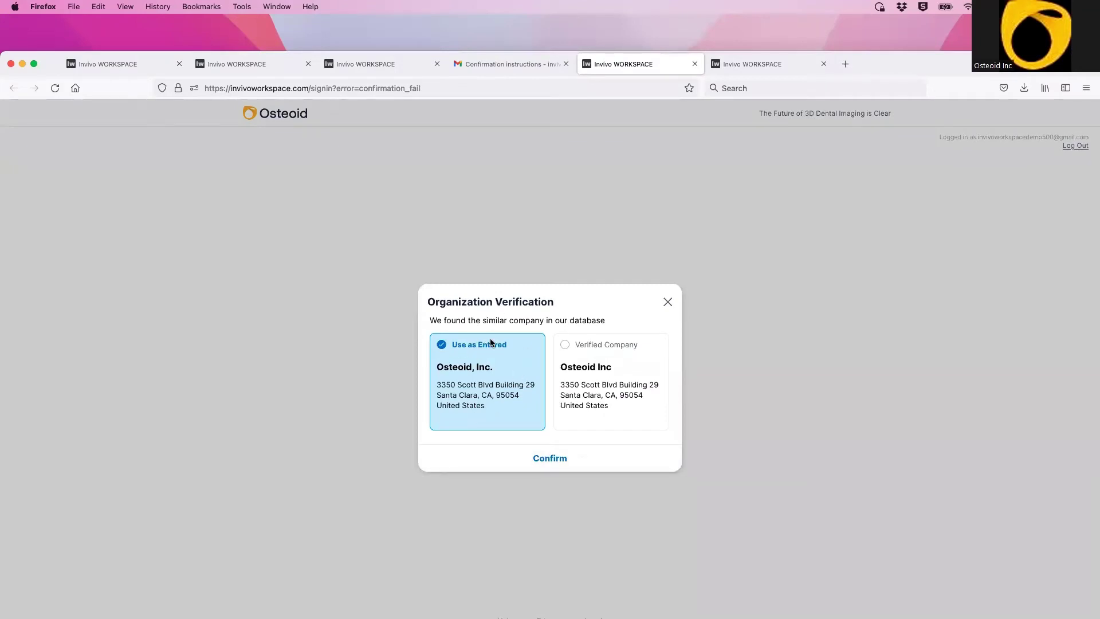
Step: Choose the verified Osteoid Inc record, confirm joining and log out, then switch sign-in tabs
click(623, 384)
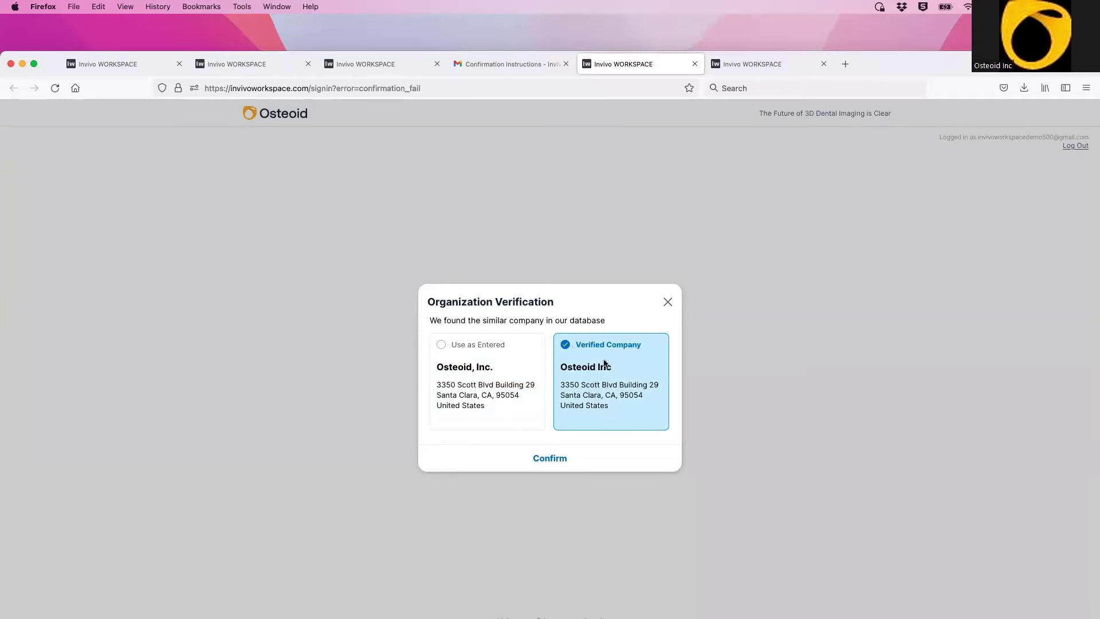
click(560, 460)
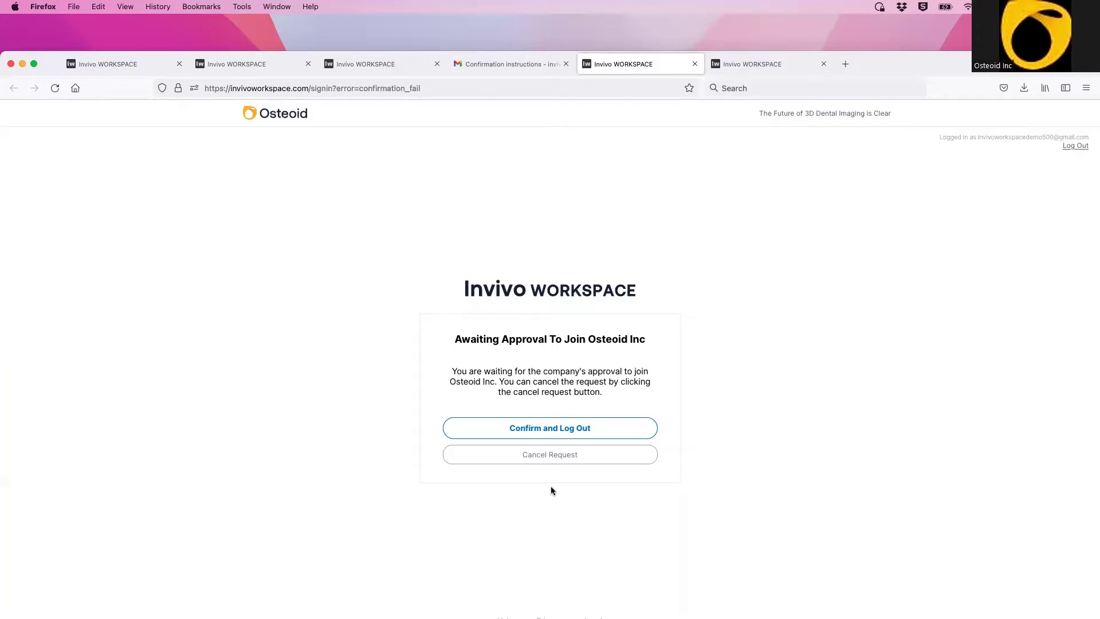
click(547, 431)
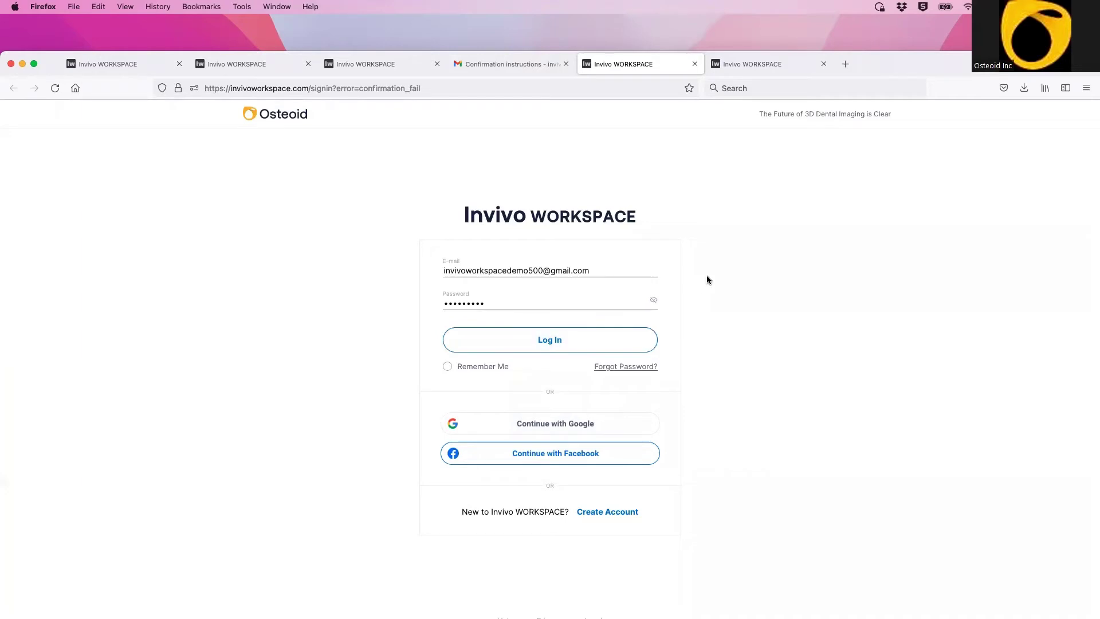
click(786, 67)
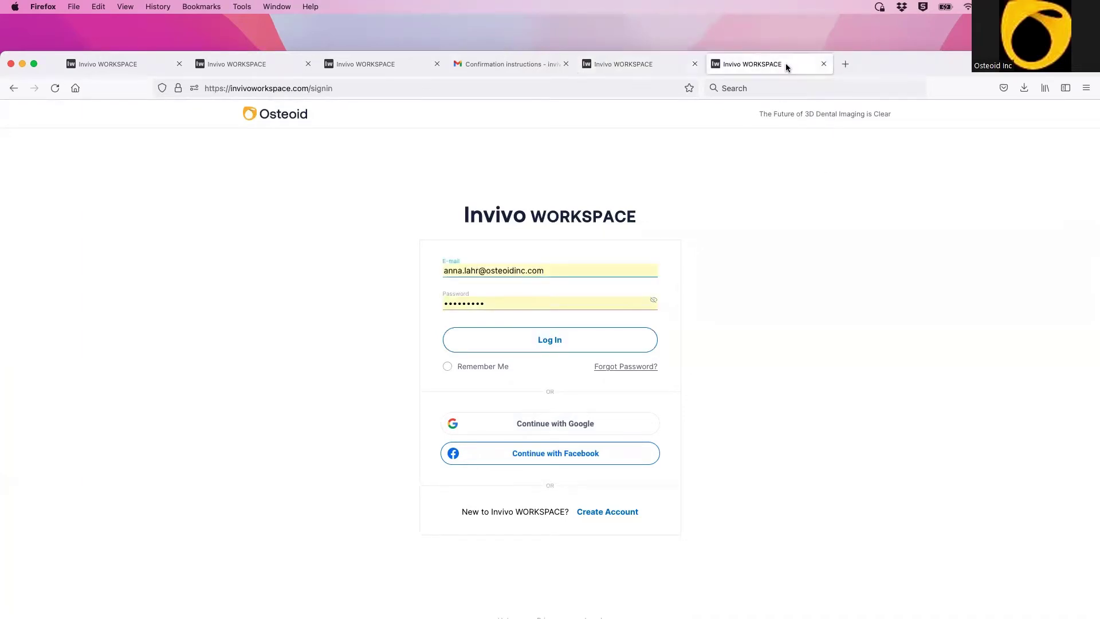
Step: Log in with the saved admin credentials to reach the Case Dashboard
click(528, 343)
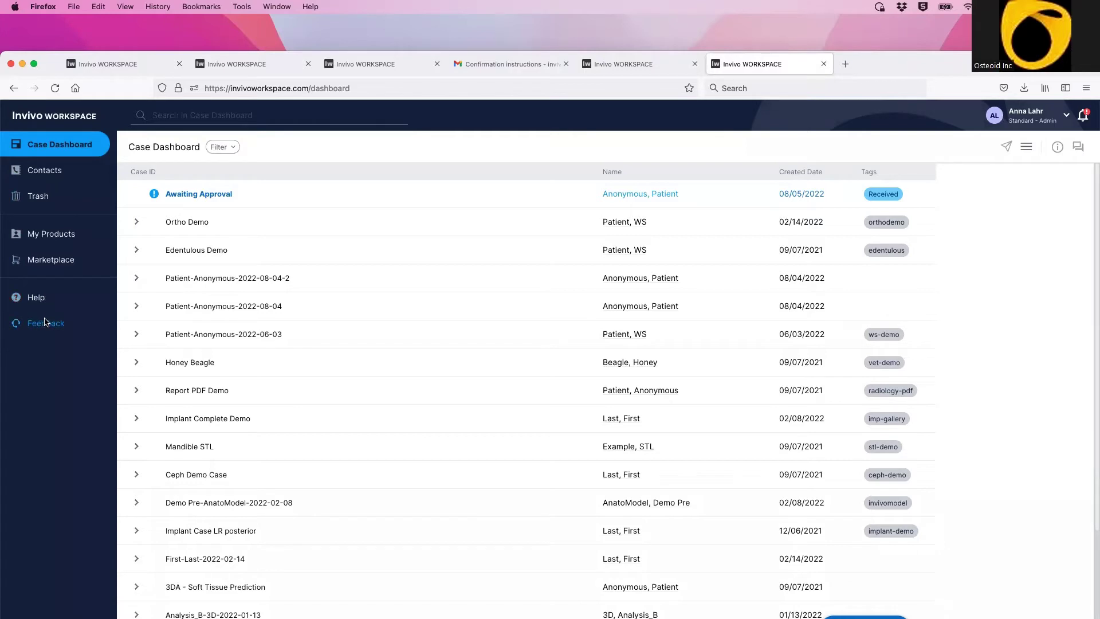
Step: Choose Account Information from the user-name dropdown at the top right
mouse_move(902, 59)
mouse_down()
mouse_move(902, 88)
mouse_move(902, 34)
mouse_move(902, 52)
mouse_up()
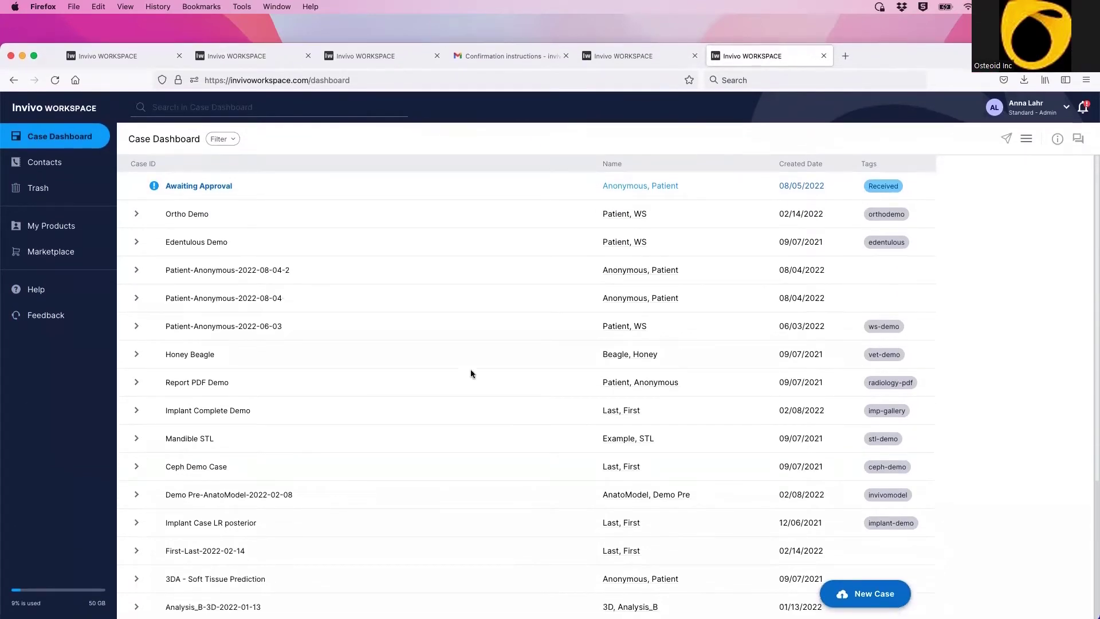
mouse_move(34, 589)
click(1068, 108)
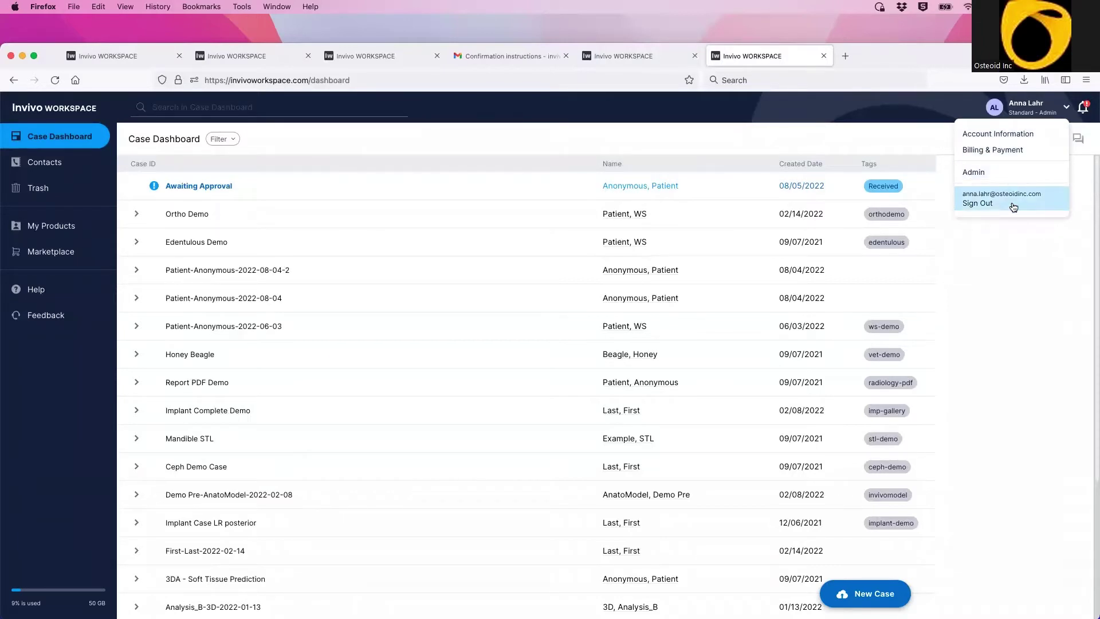
click(1043, 135)
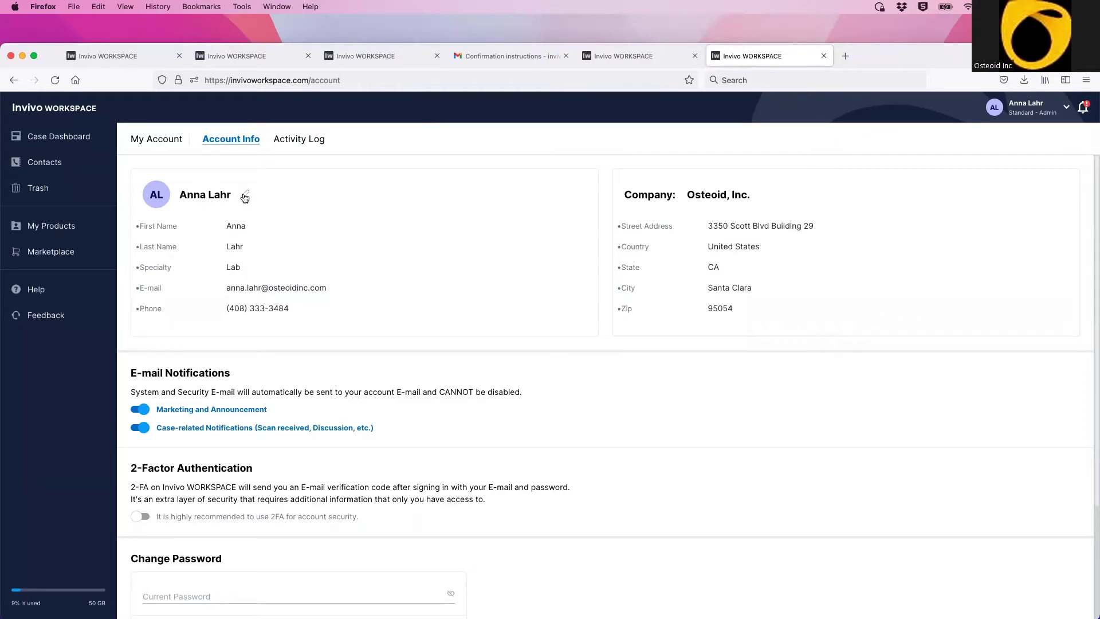
click(244, 196)
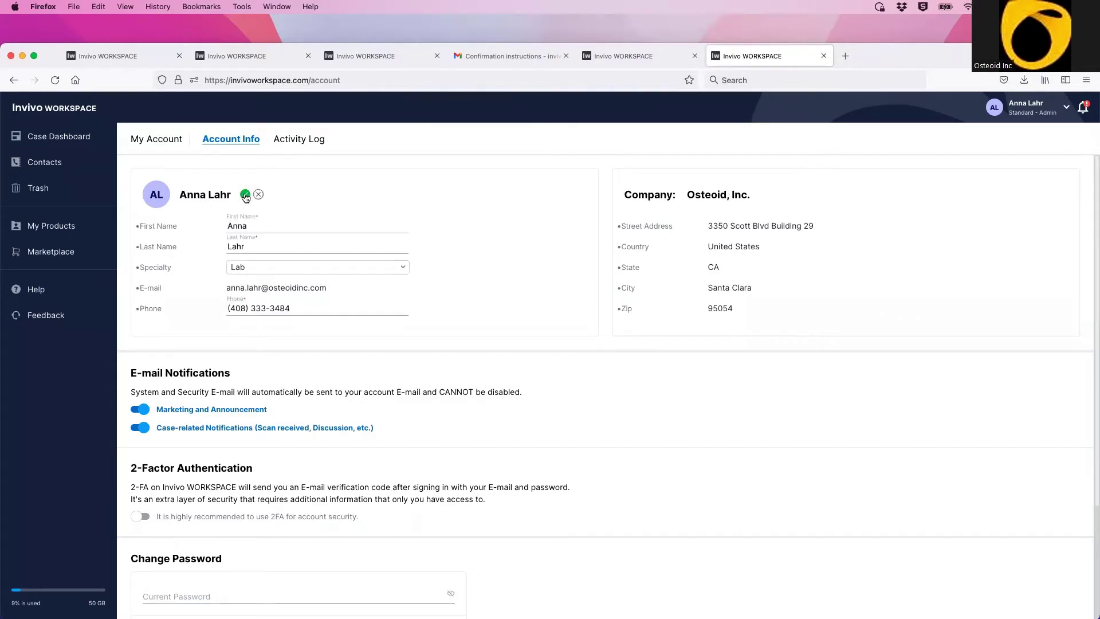
click(249, 227)
key(BackSpace)
text(ie)
key(BackSpace)
key(BackSpace)
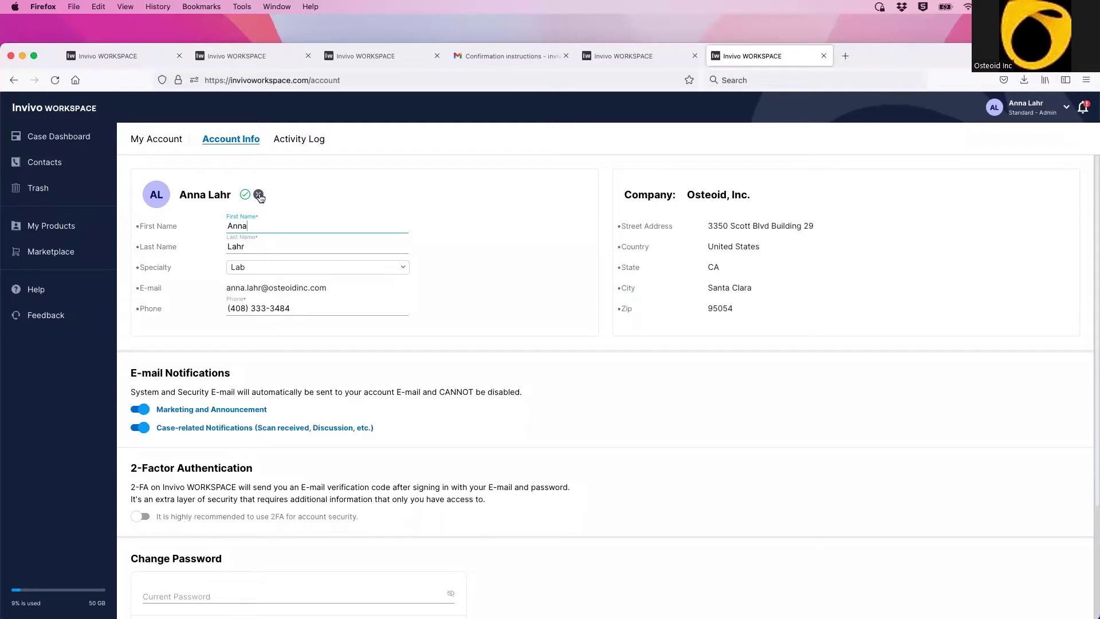
click(259, 195)
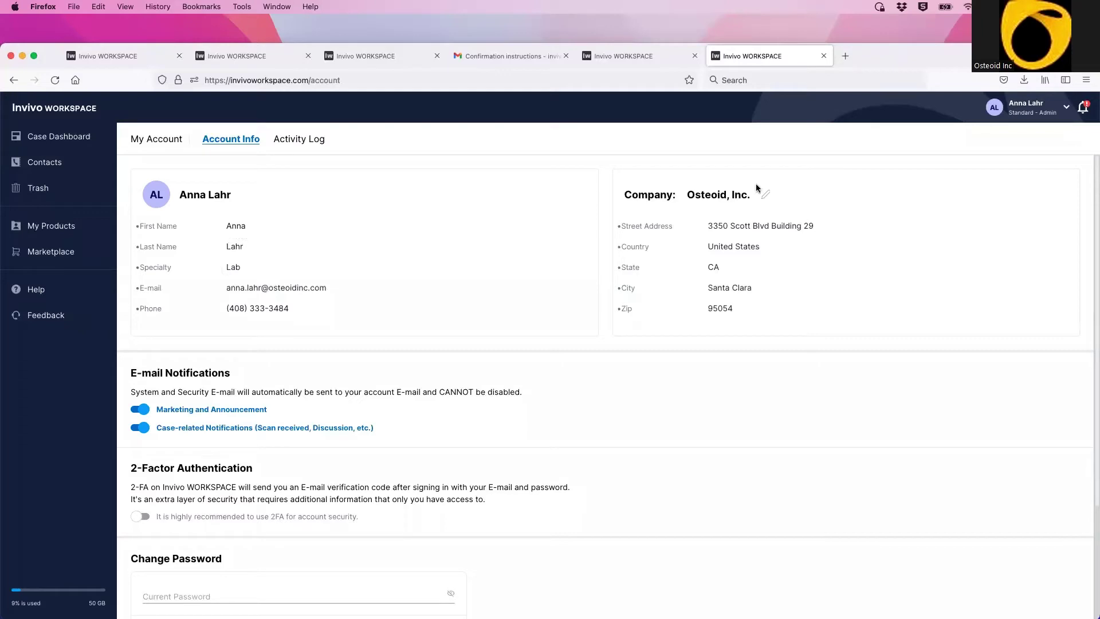
click(766, 198)
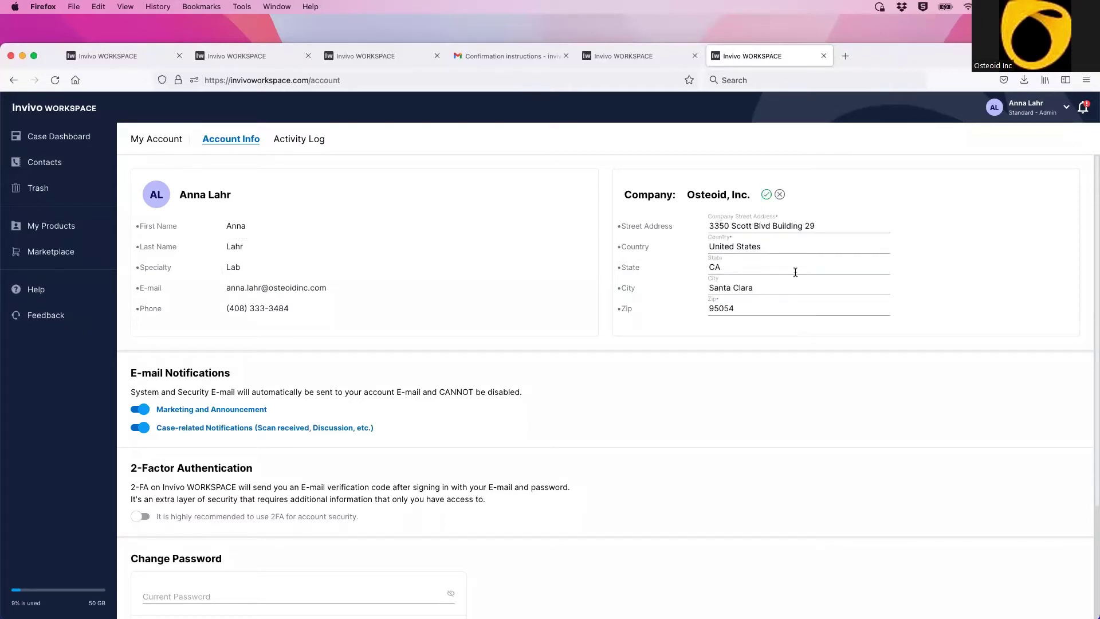
click(815, 223)
key(BackSpace)
text(8)
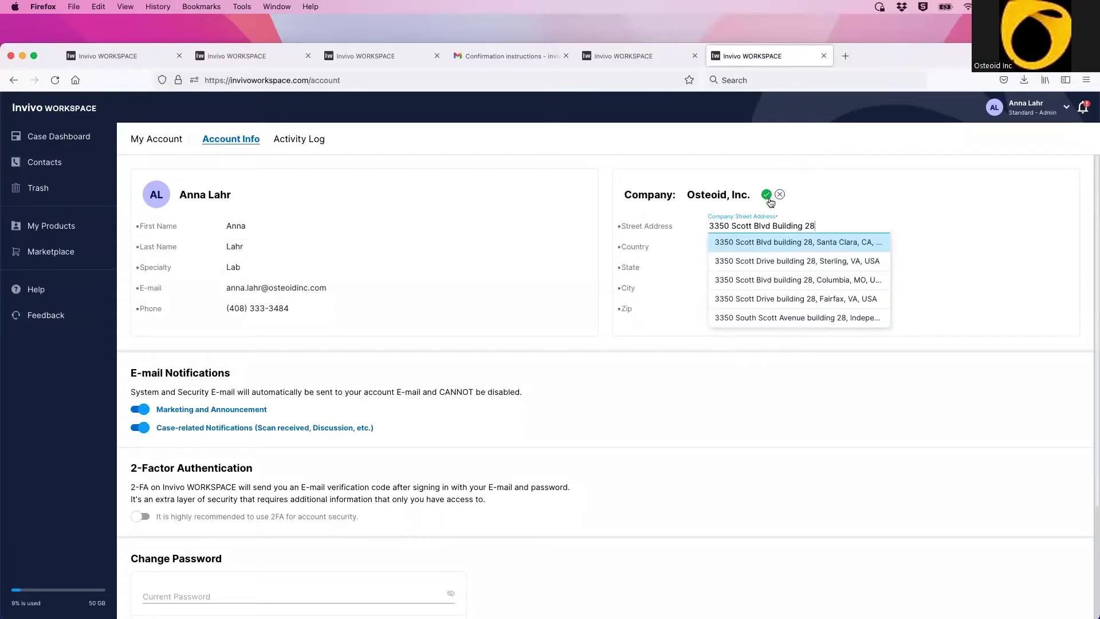
click(781, 196)
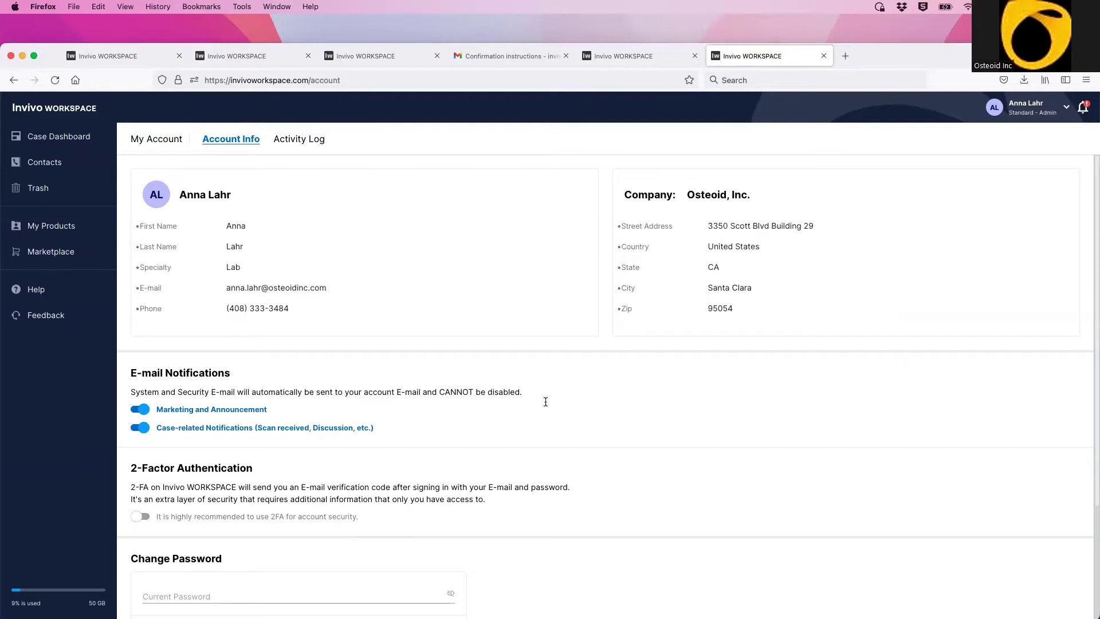
scroll(476, 387, down, 2)
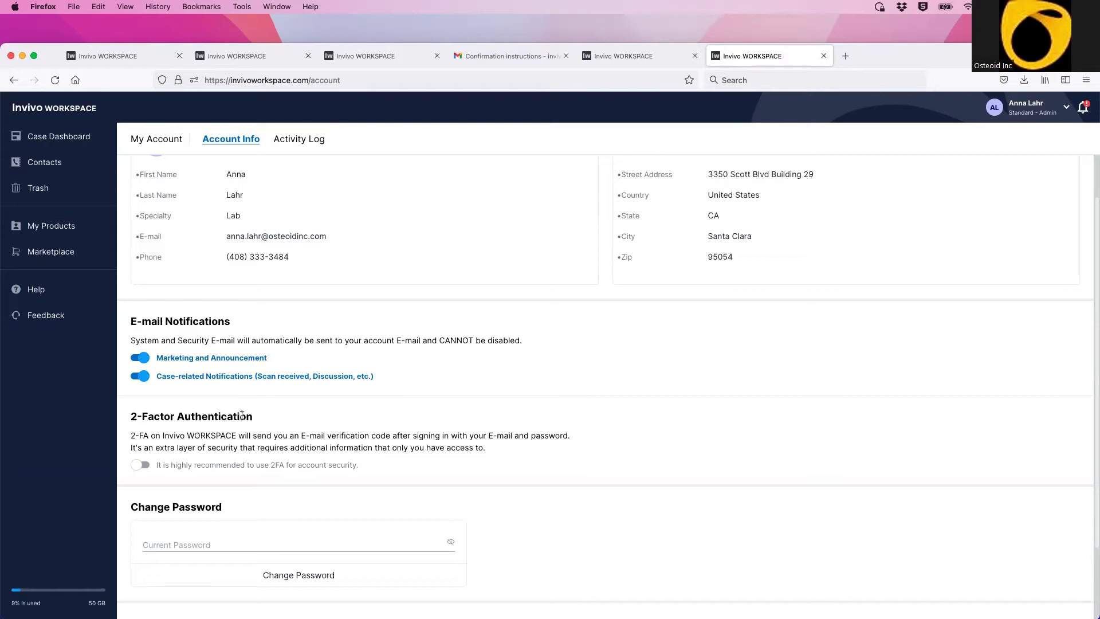
scroll(266, 417, down, 2)
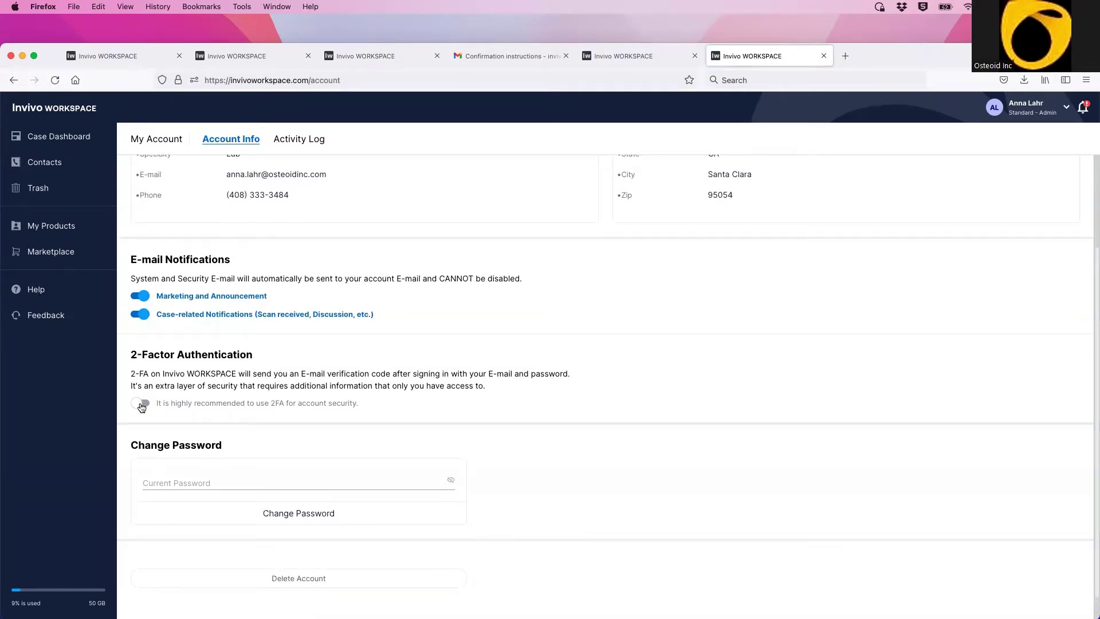
click(141, 404)
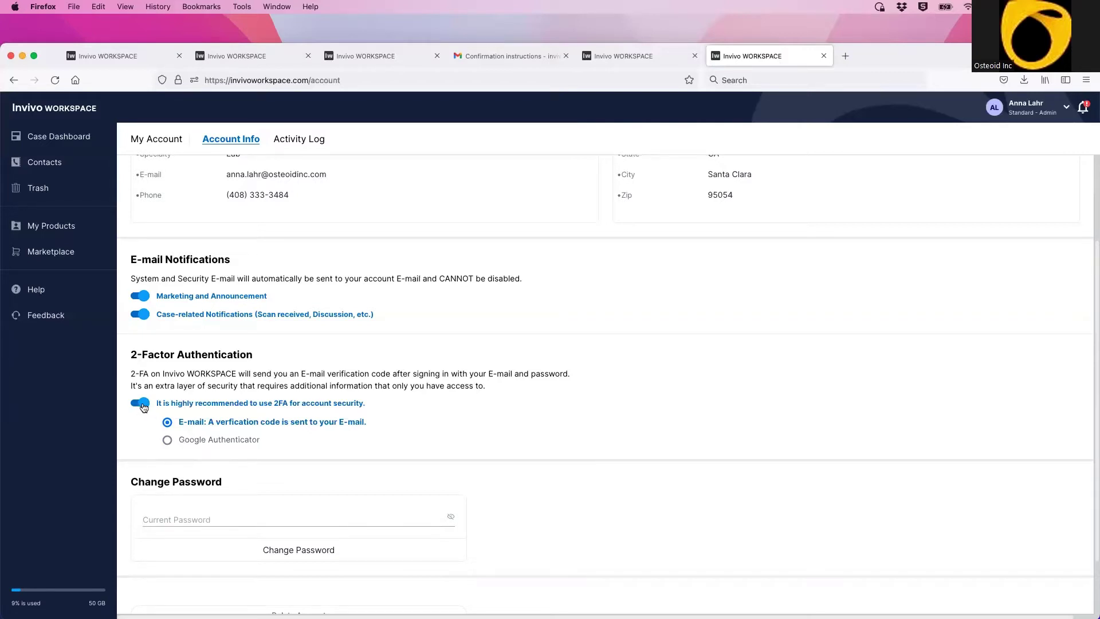
click(141, 404)
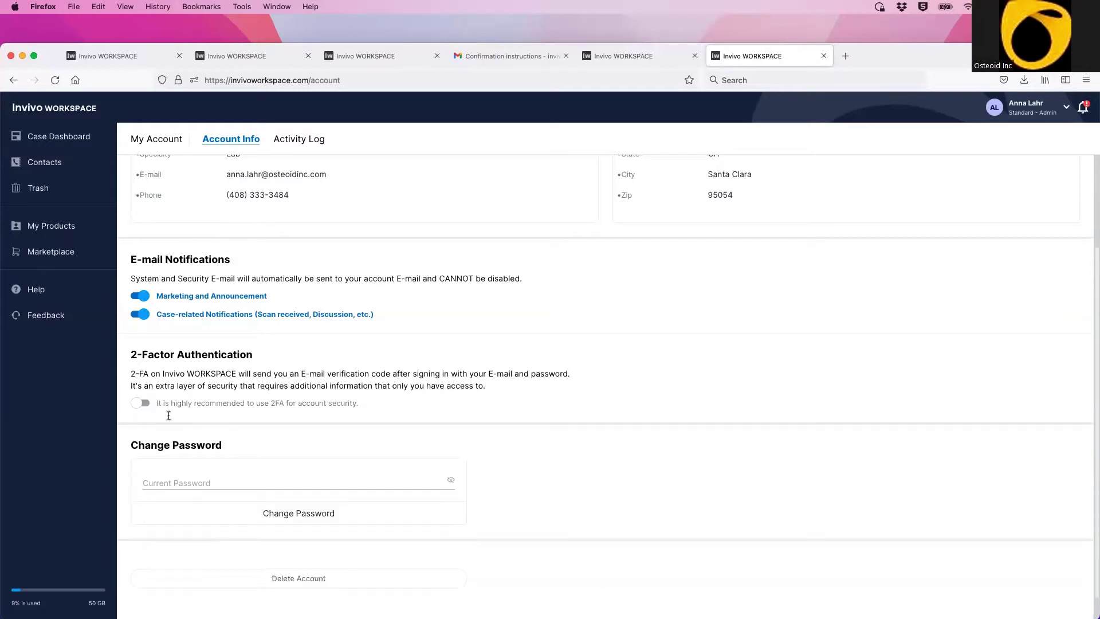
scroll(486, 466, down, 1)
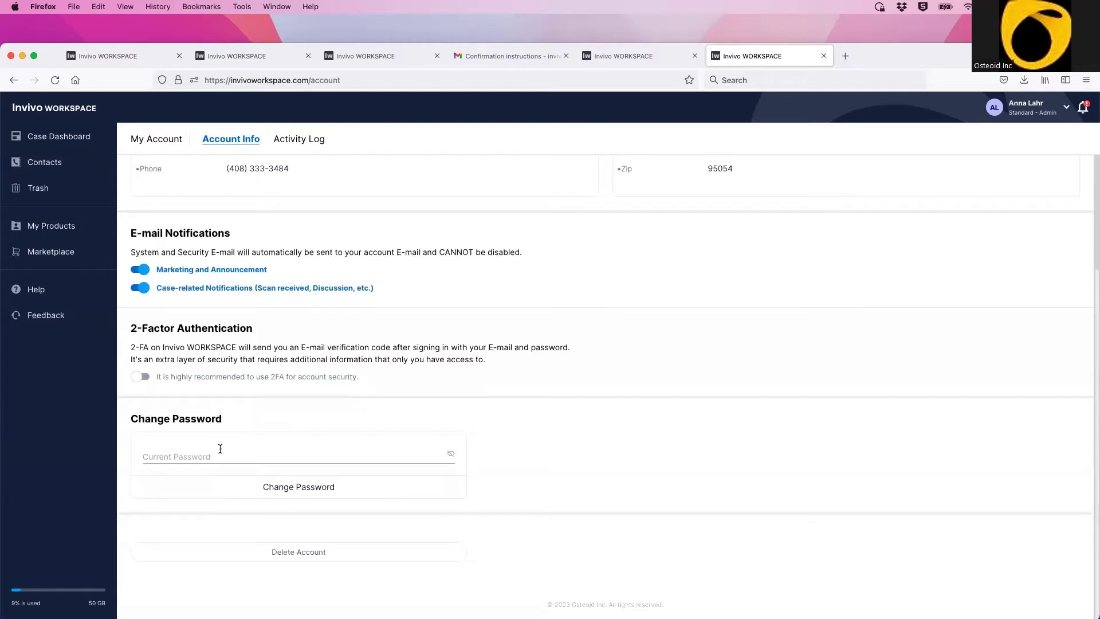
click(171, 454)
double_click(558, 457)
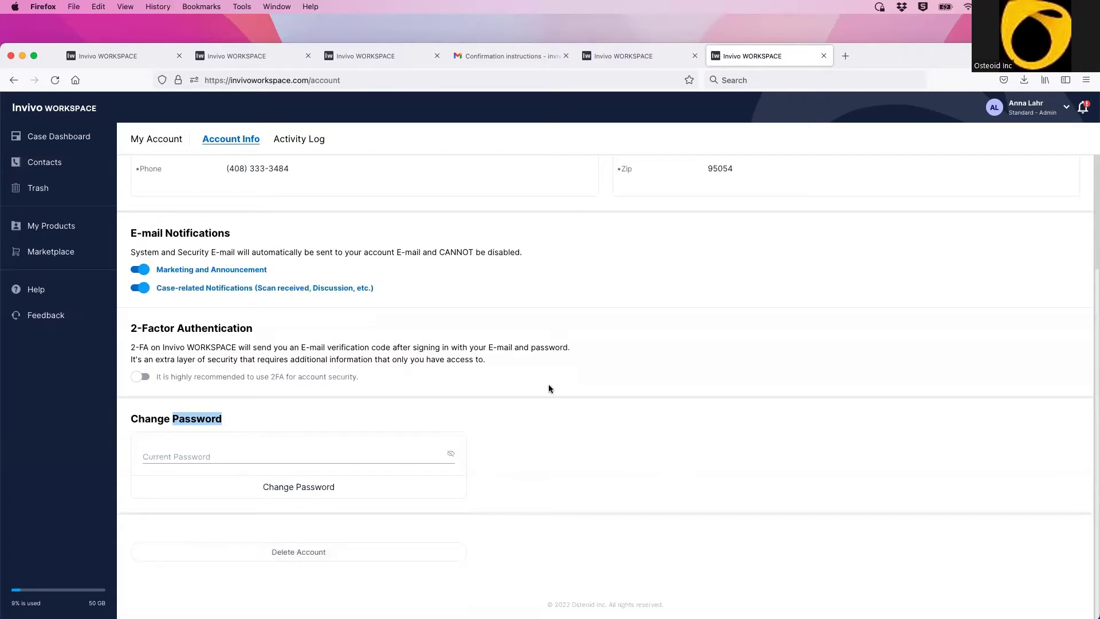
scroll(415, 309, up, 3)
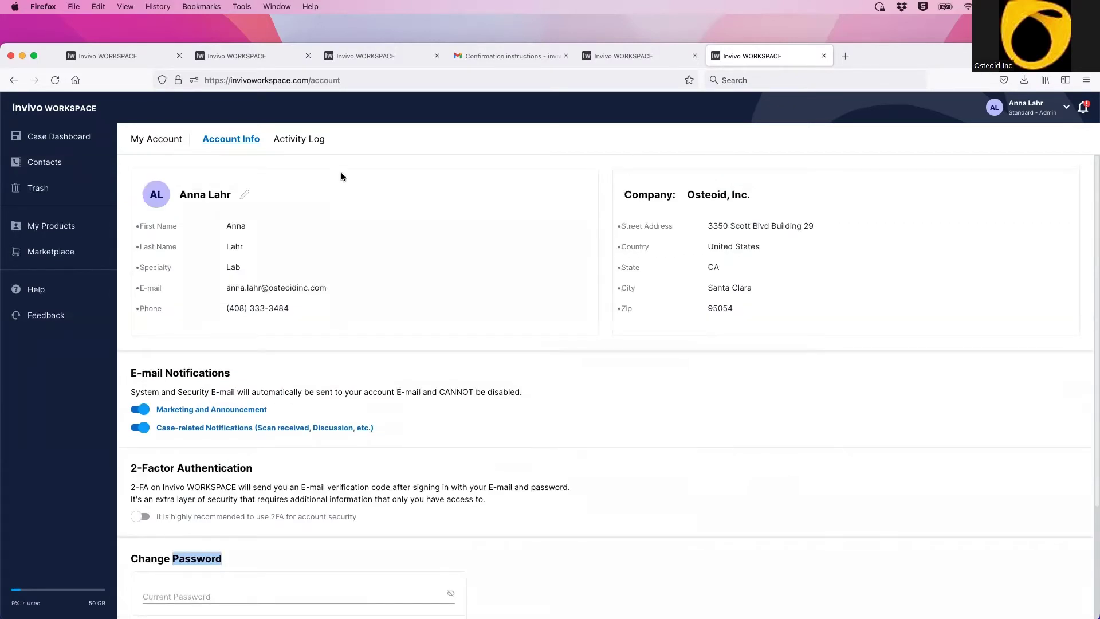
Step: Show the Activity Log of recent sign-in sessions, then open the account menu
click(286, 144)
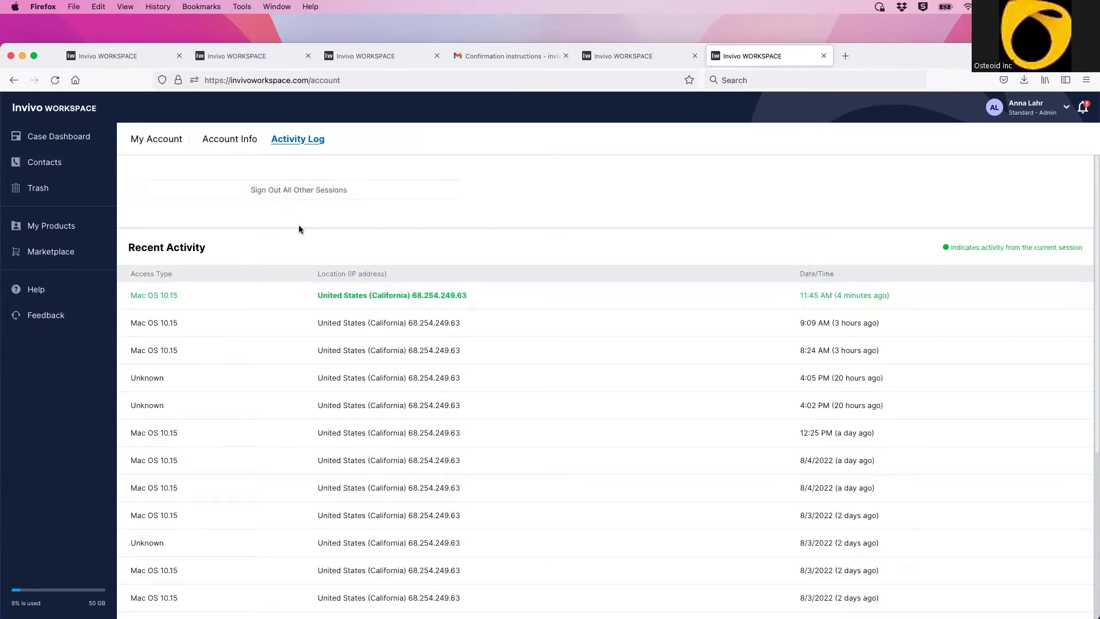
click(1068, 108)
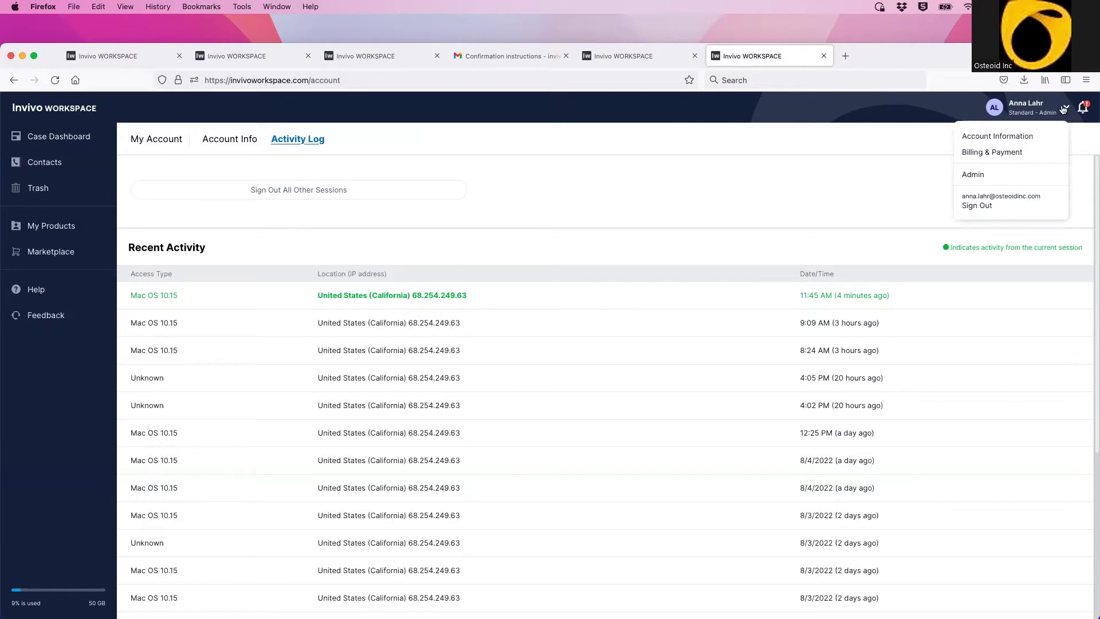
Step: Open Billing & Payment, review the Annual plan's next invoice date, then view Payment methods
click(977, 155)
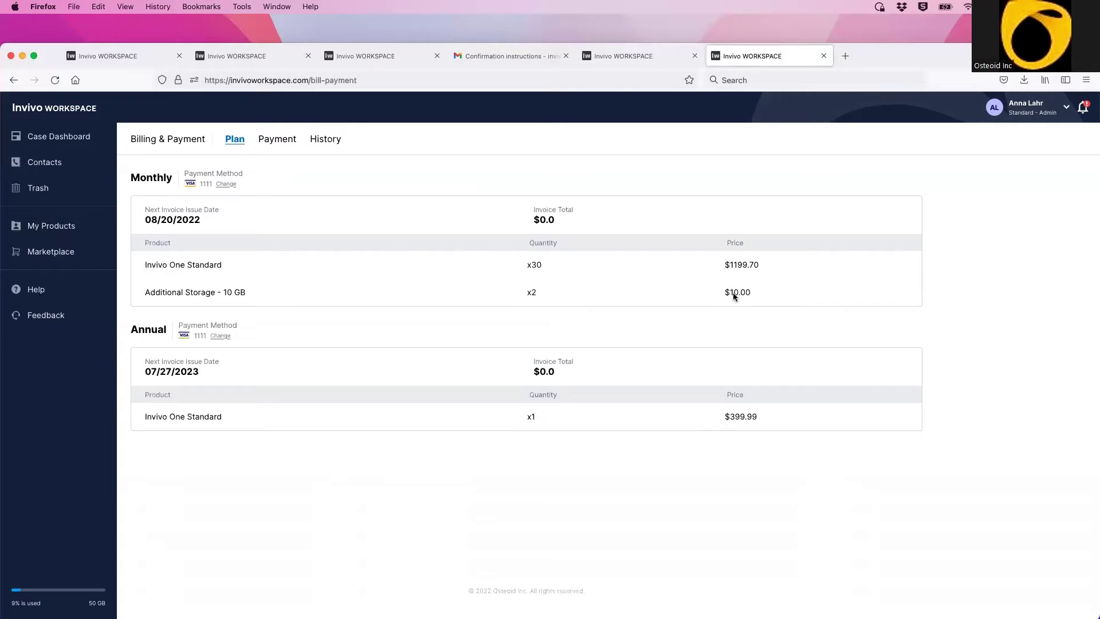
drag(131, 330, 170, 332)
drag(146, 373, 213, 376)
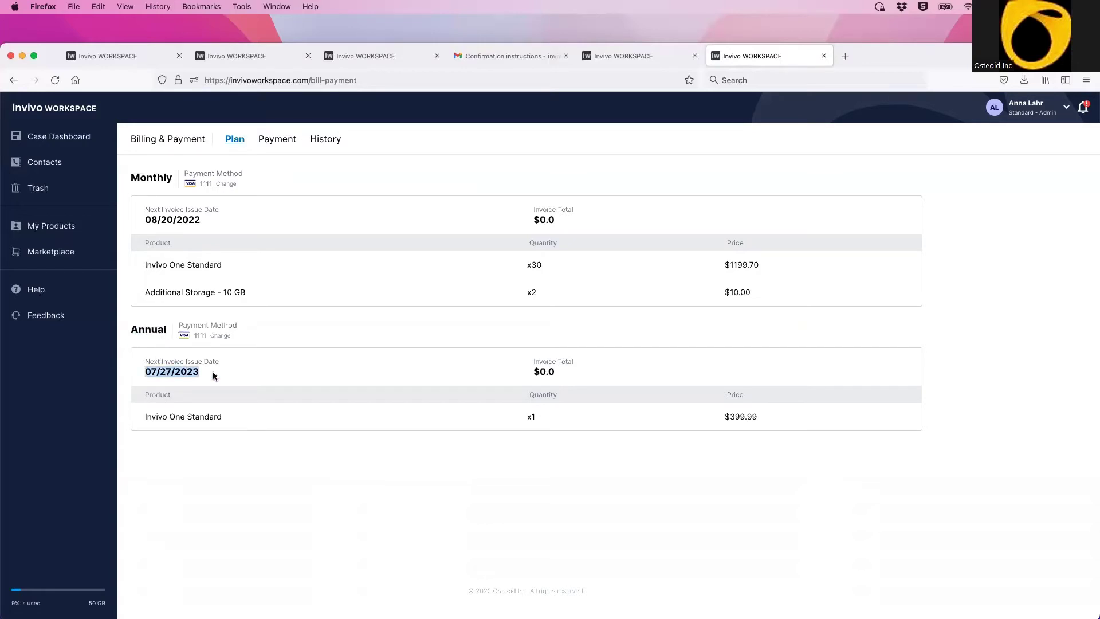
click(212, 375)
click(278, 142)
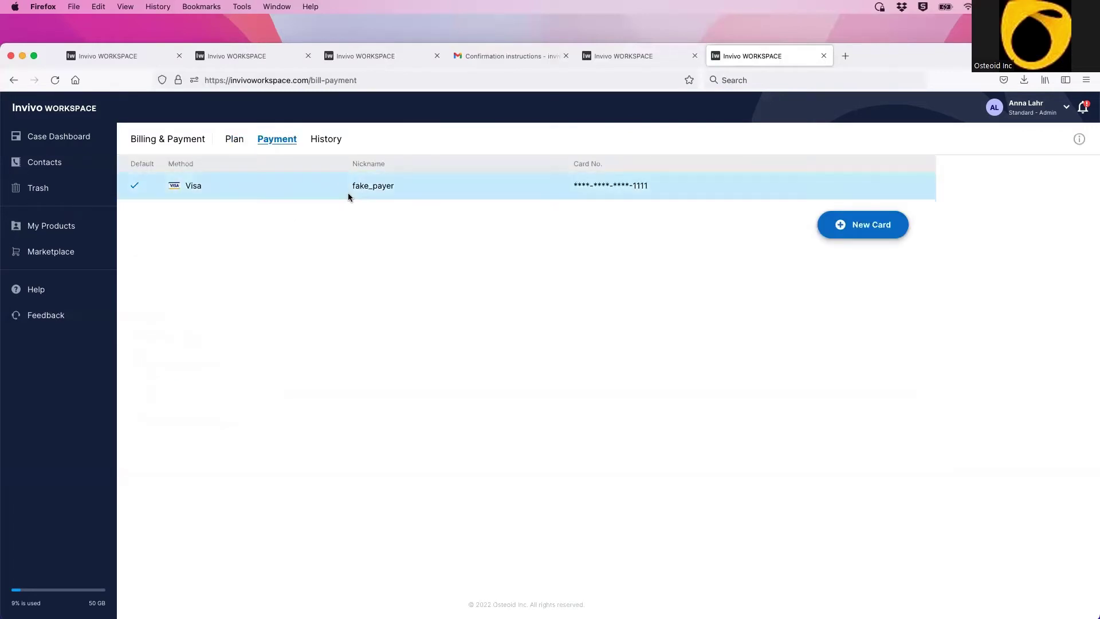
Step: Open the Add New Credit Card form and close it without adding a card, then view History
click(859, 231)
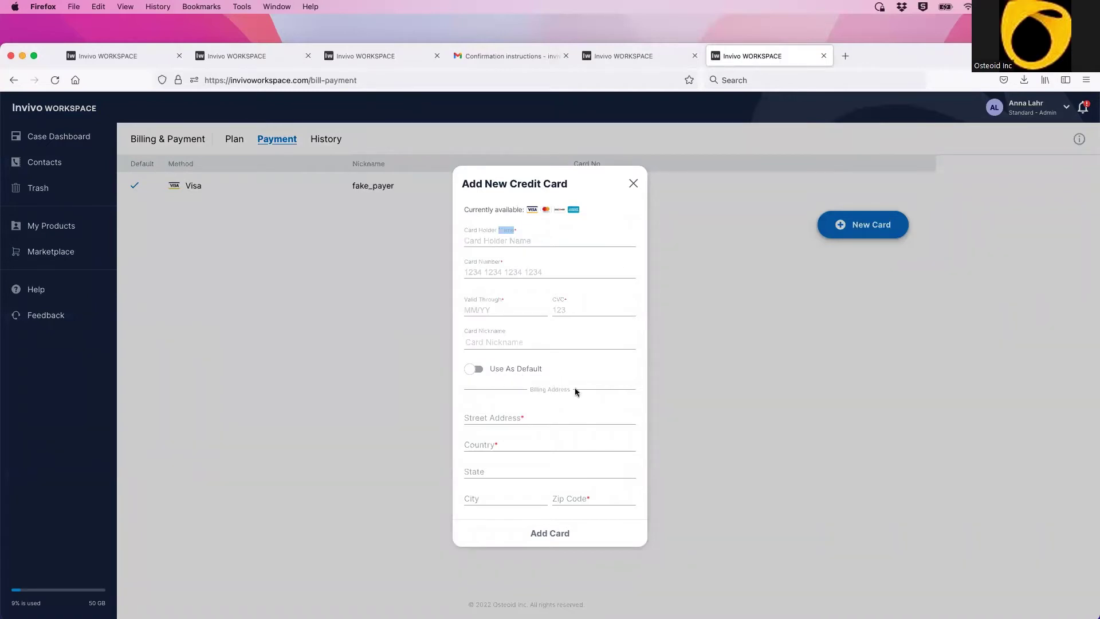
click(632, 187)
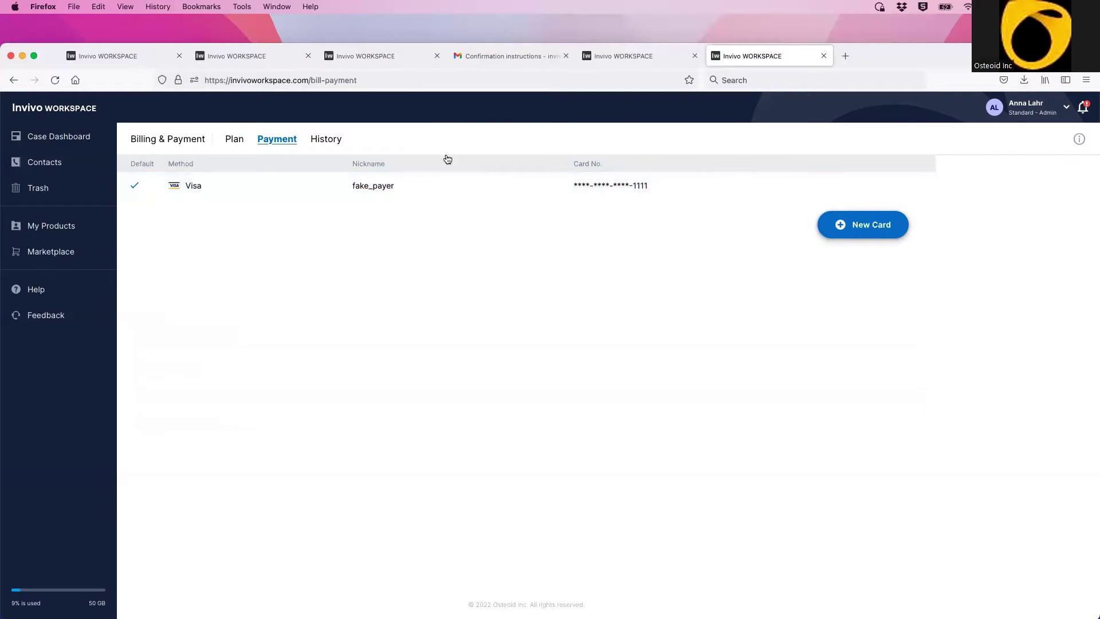
click(317, 143)
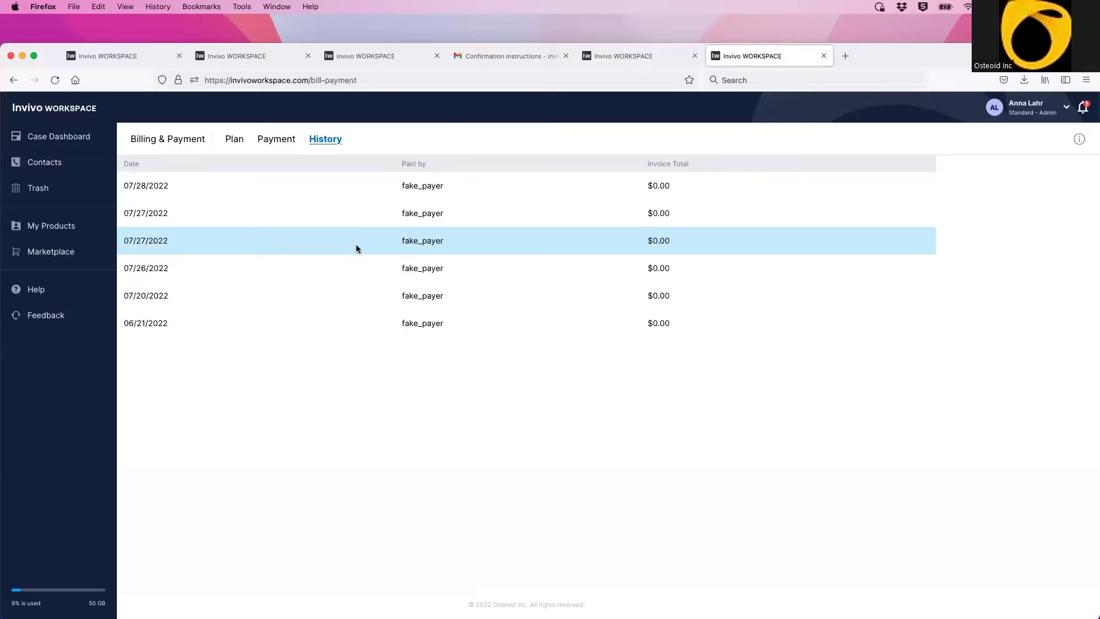
Step: Open the account options menu from the chevron beside the user name
click(1068, 112)
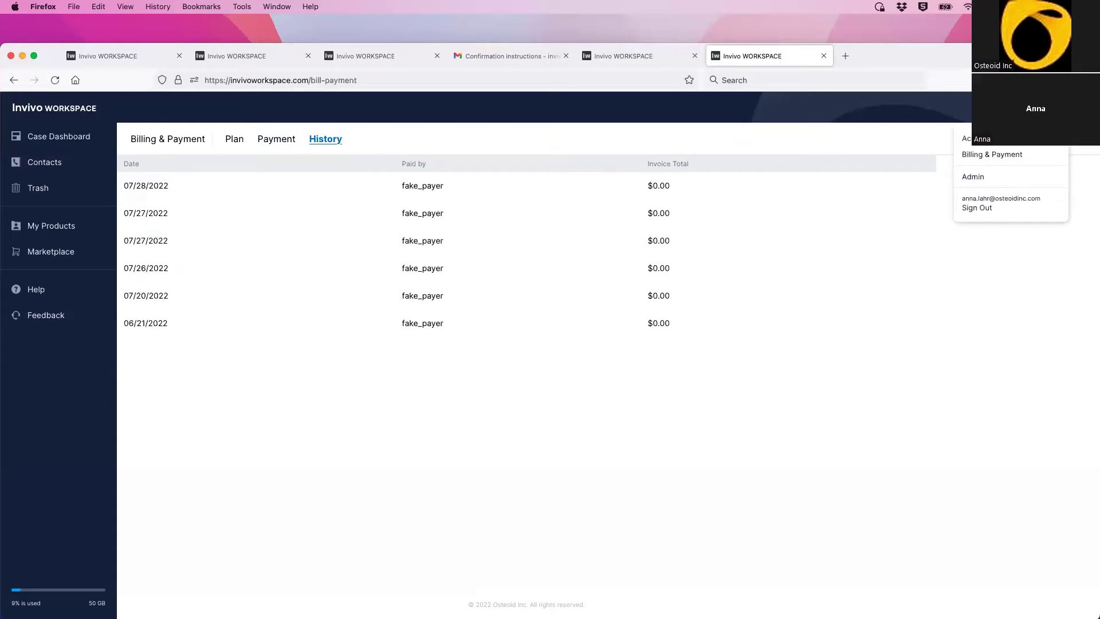
Step: Go to the Admin area and switch to the Organization tab's member list
click(994, 177)
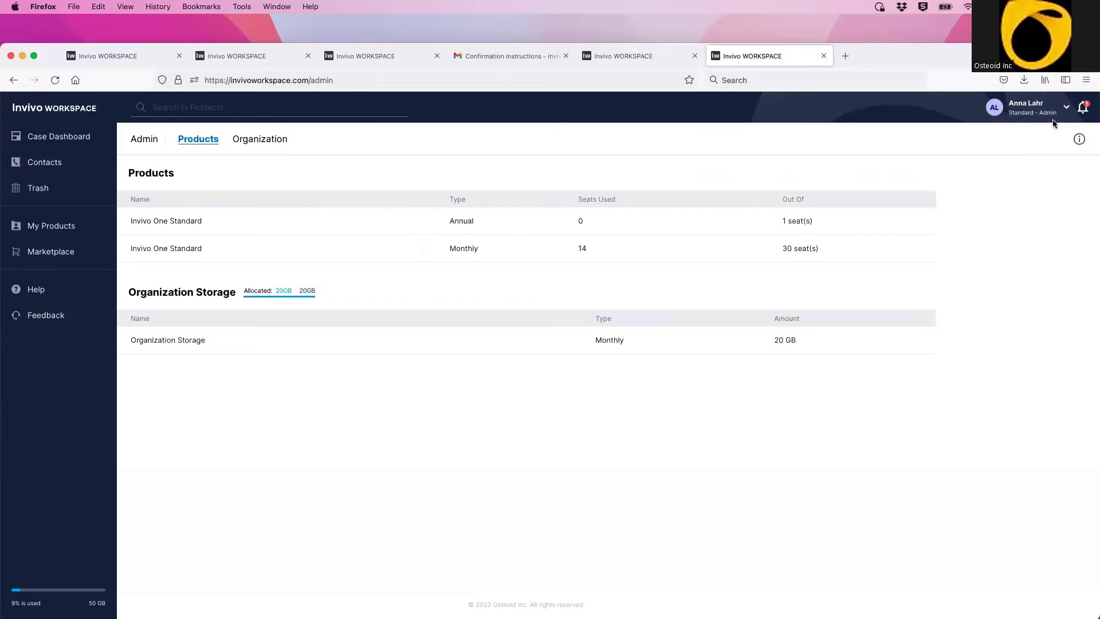
click(1067, 109)
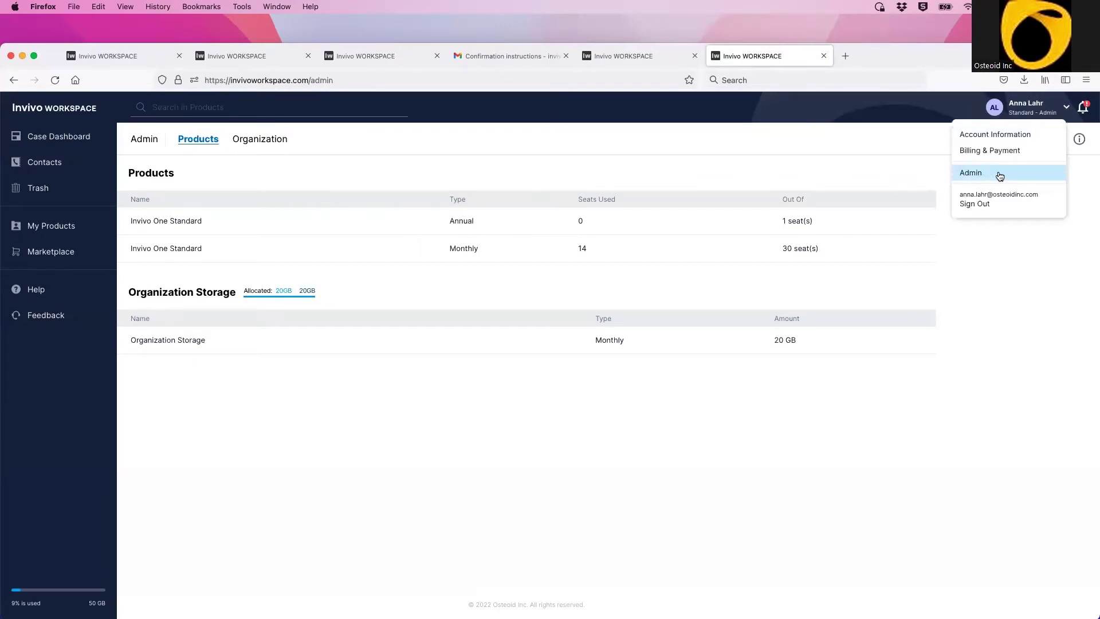
click(917, 137)
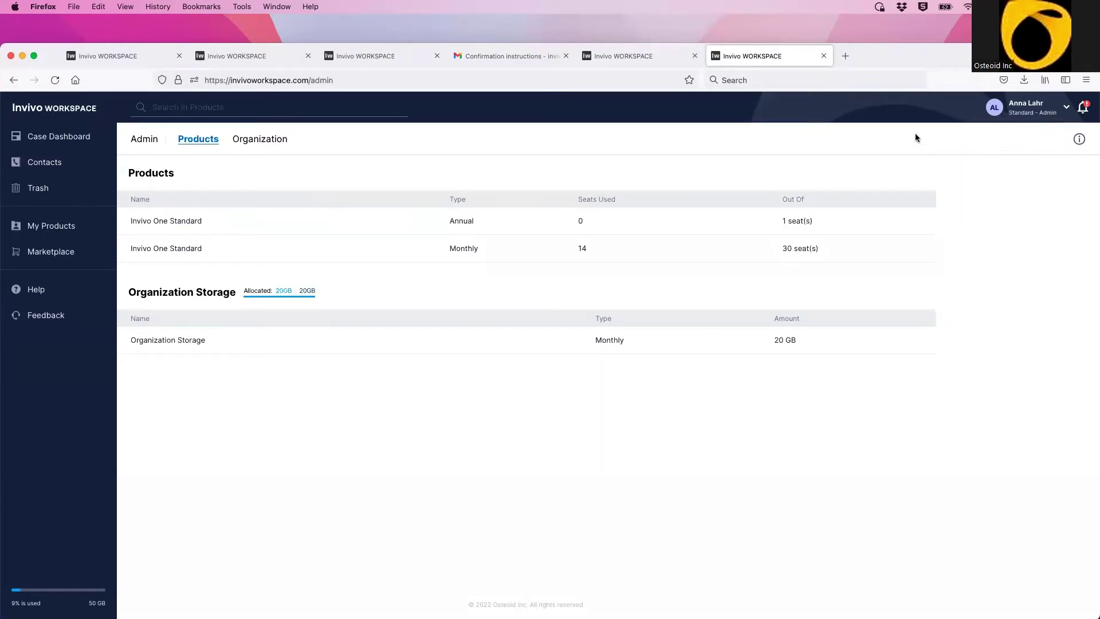
click(253, 144)
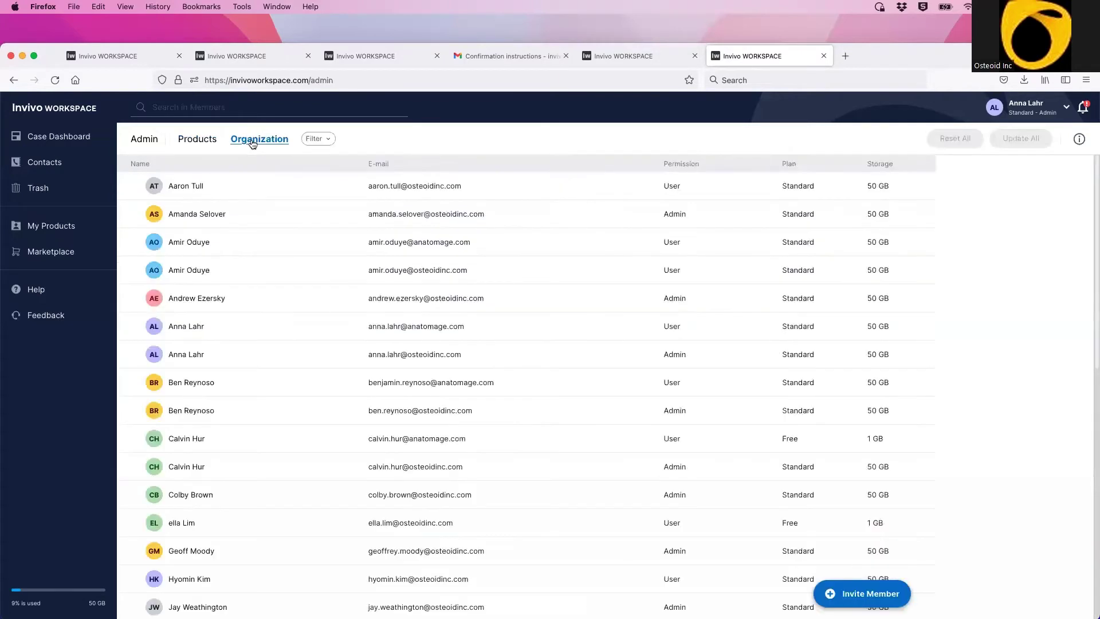
Step: Hide the E-mail column and open the second member's details panel
click(396, 164)
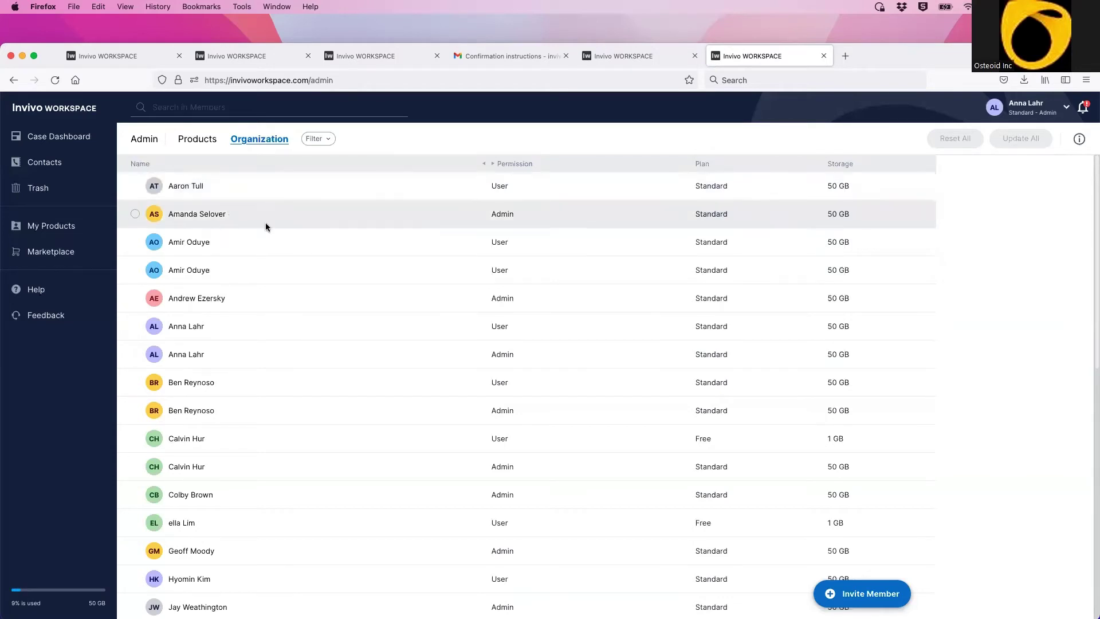
click(235, 217)
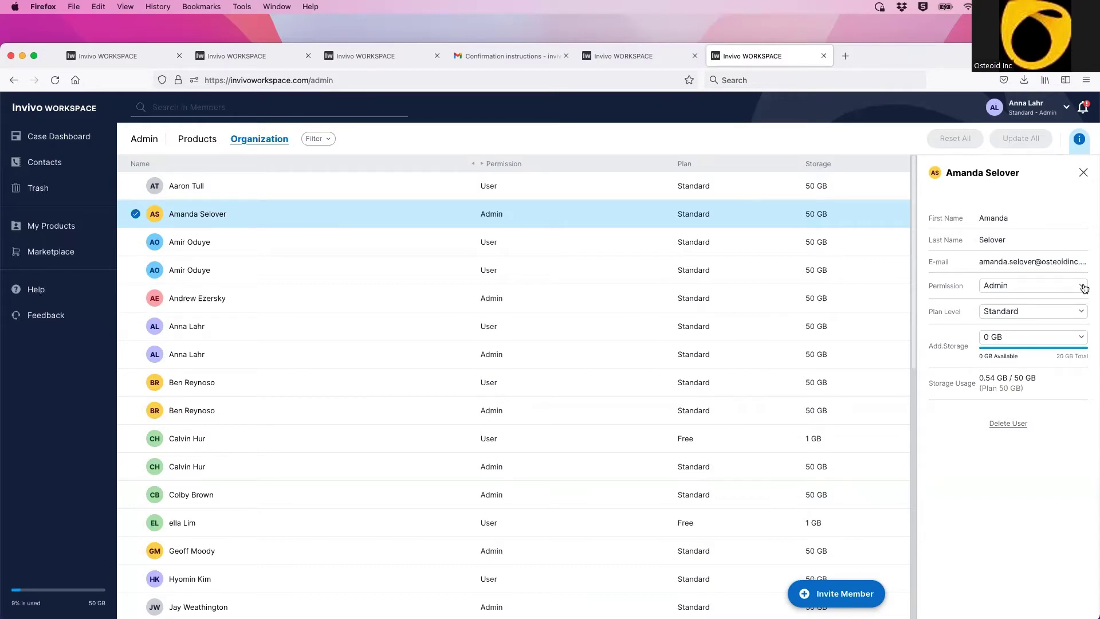
Step: Try User permission and Plan Level for the member, restore Admin, close the panel, hide E-mail
click(1084, 288)
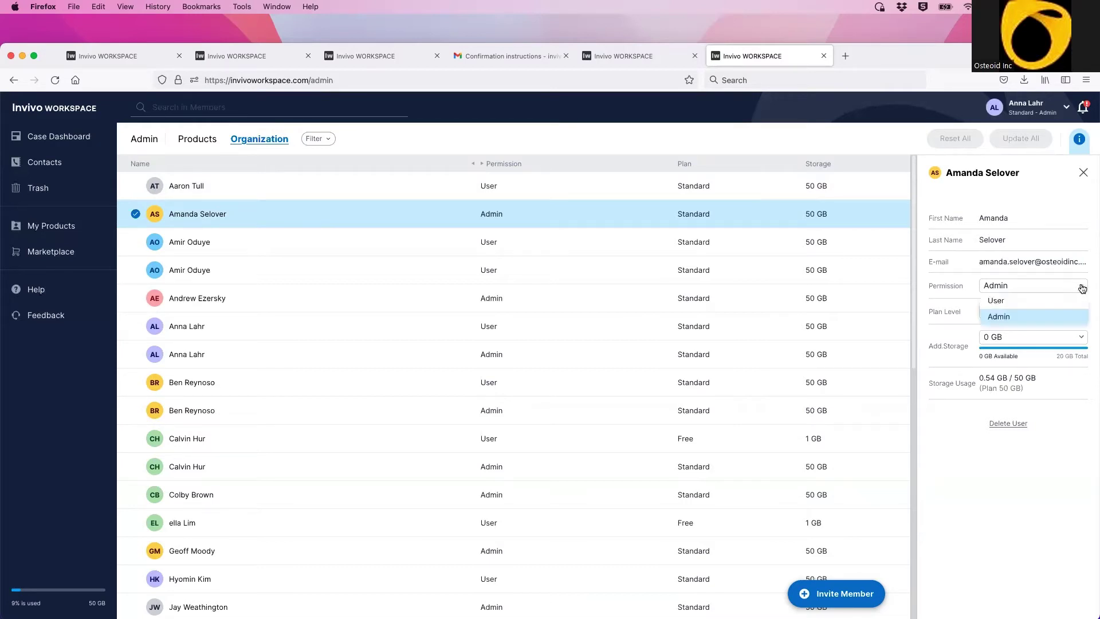
click(1010, 302)
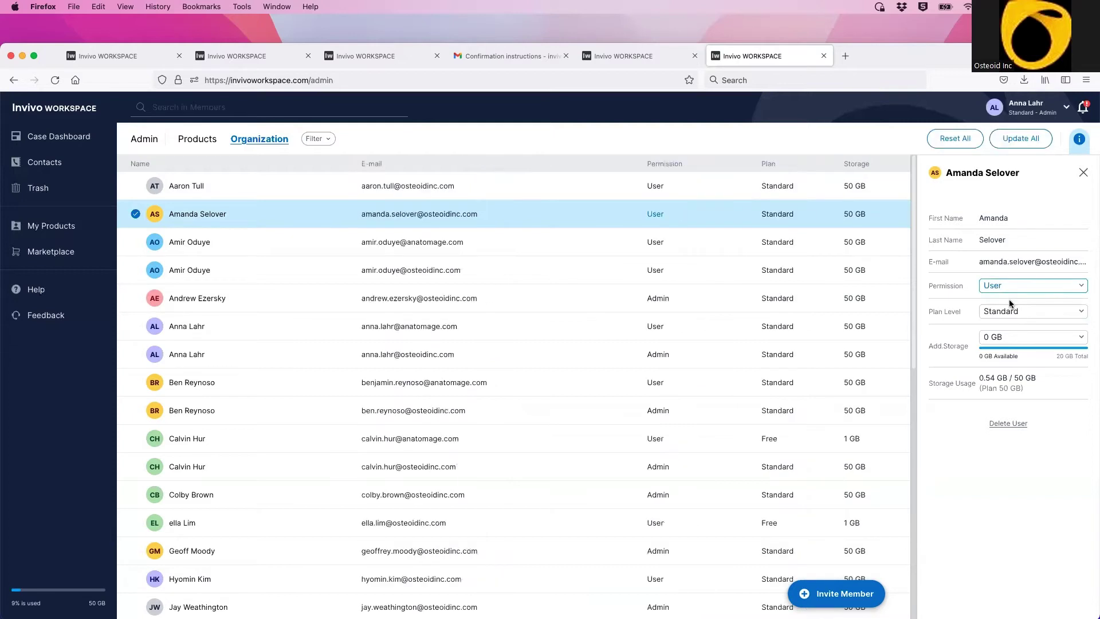
click(1042, 316)
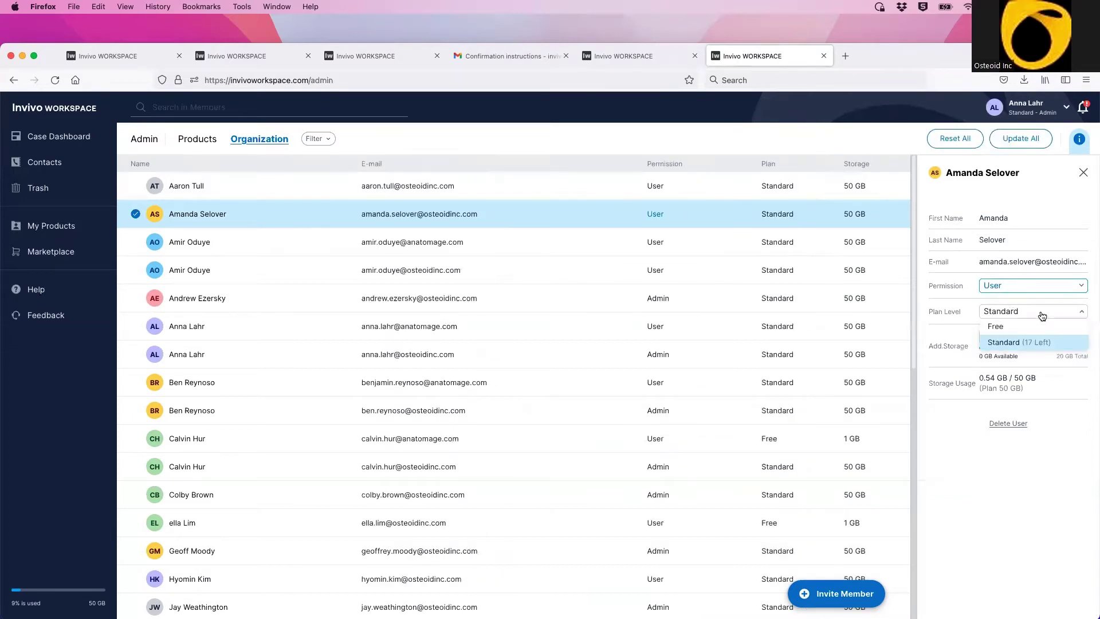
click(1085, 314)
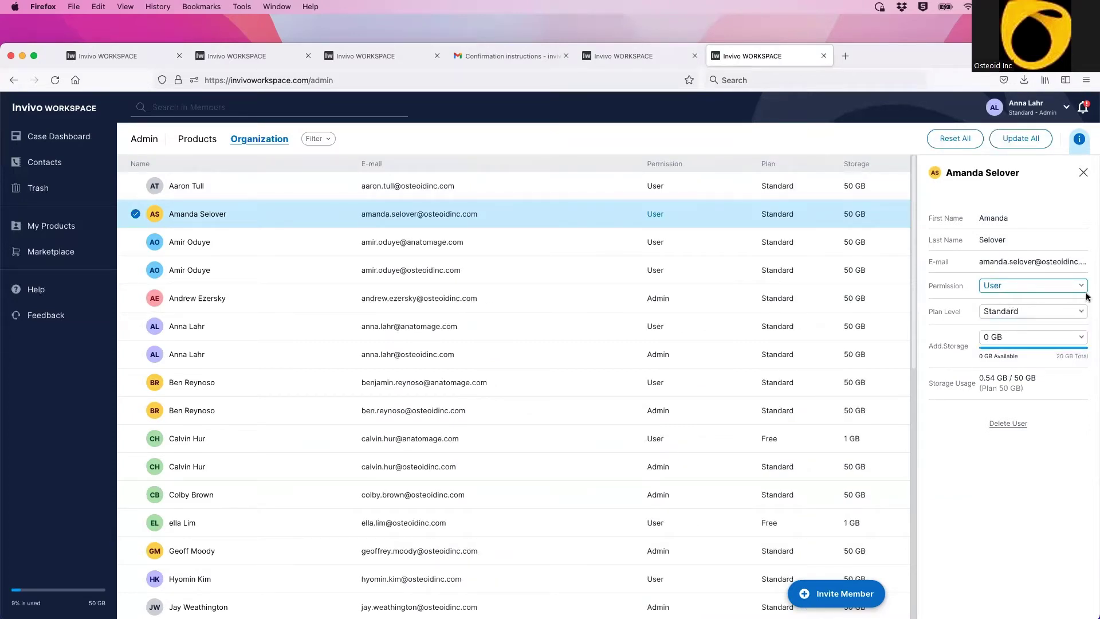
click(1084, 287)
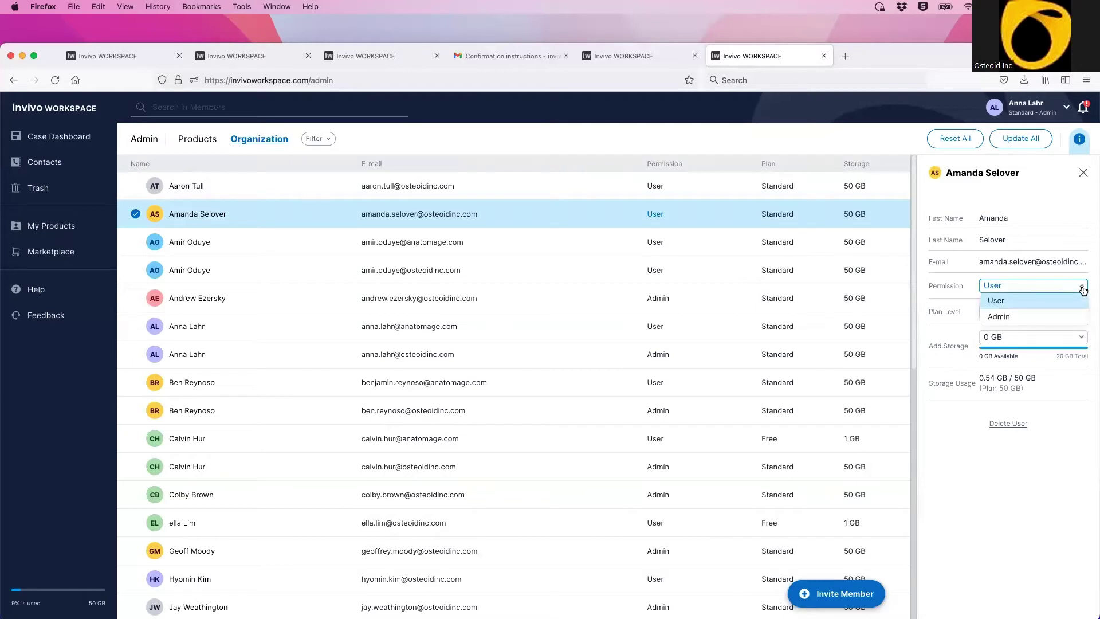
click(1038, 318)
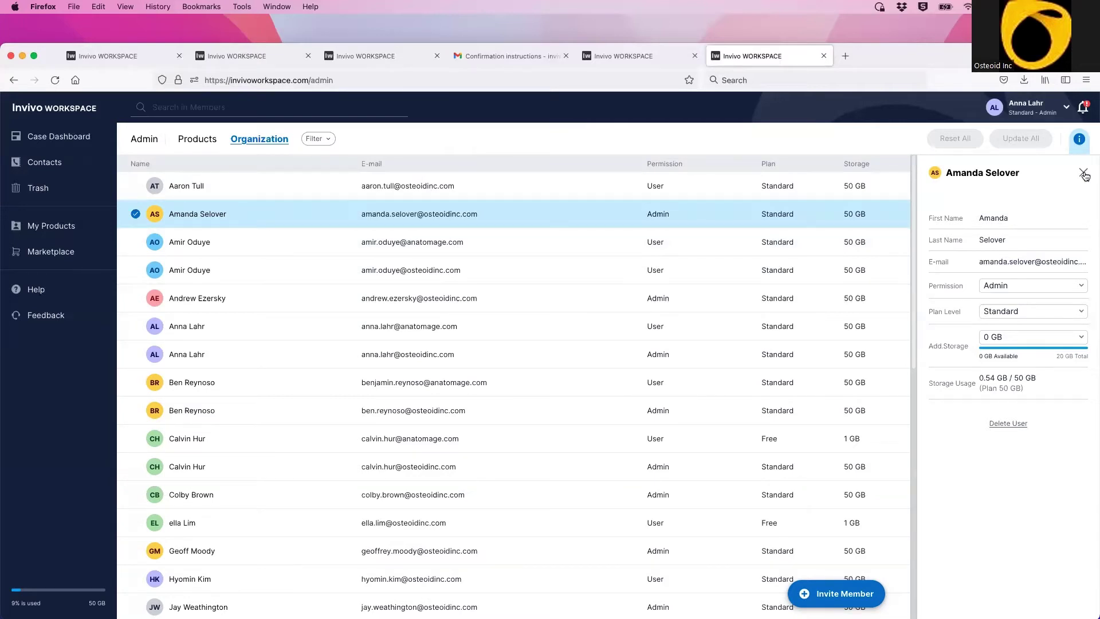
click(1084, 173)
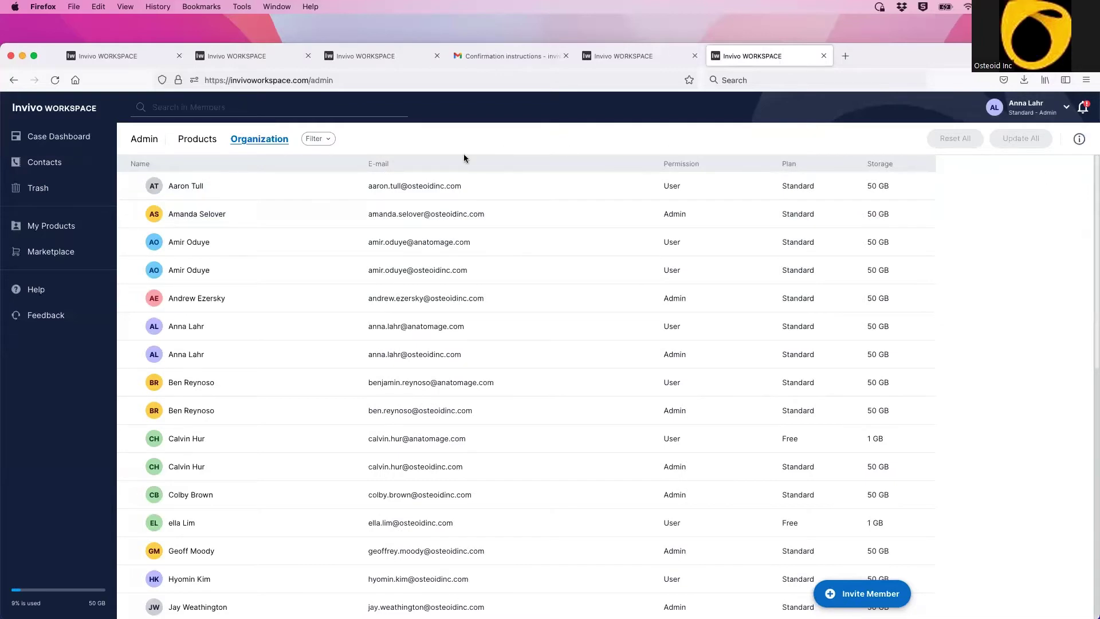
click(395, 165)
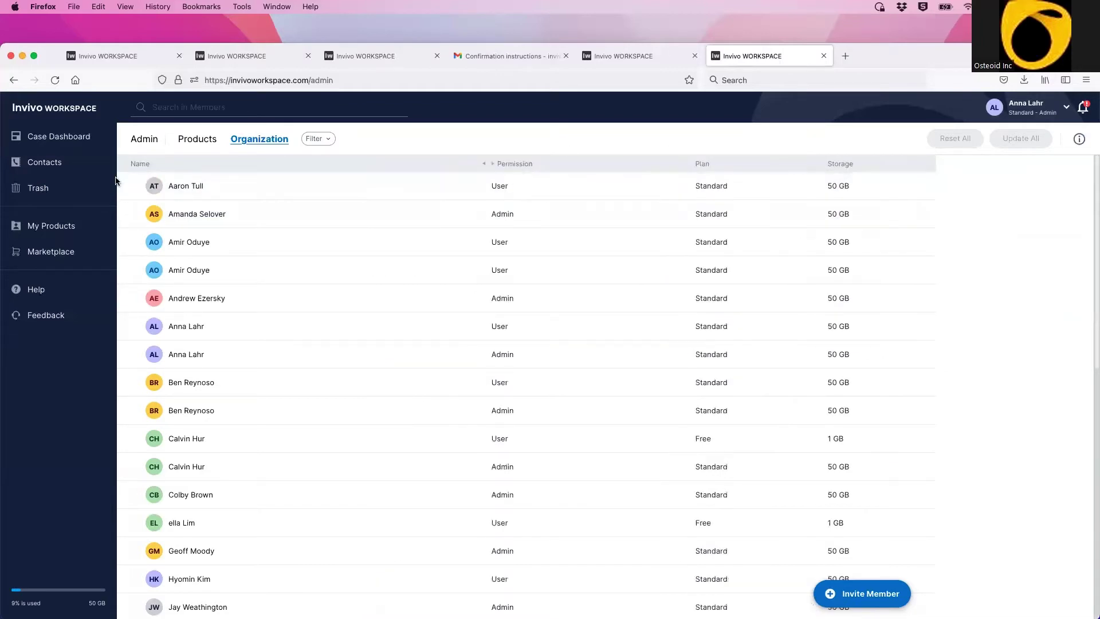
Step: Review the Additional Storage and Invivo One Standard - Migrated product details under My Products
click(61, 229)
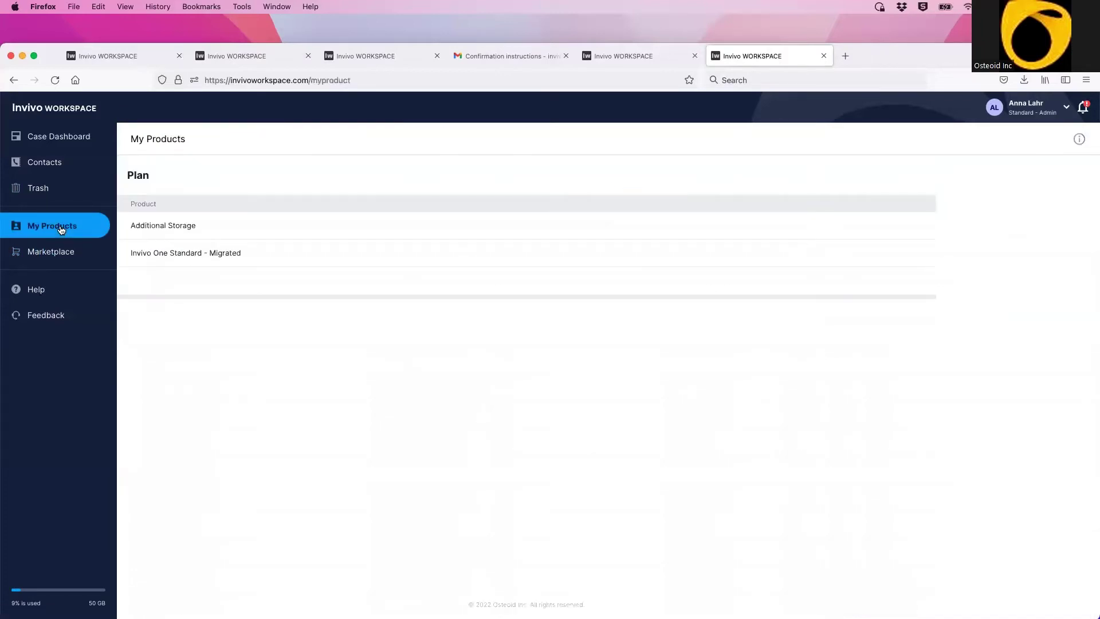
click(225, 232)
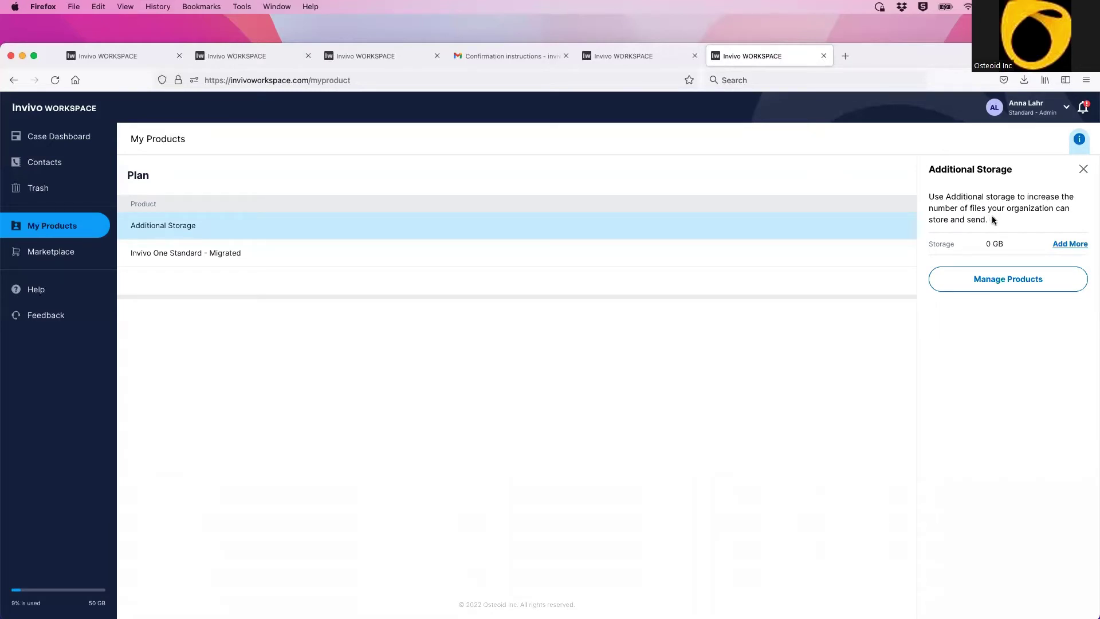
click(273, 253)
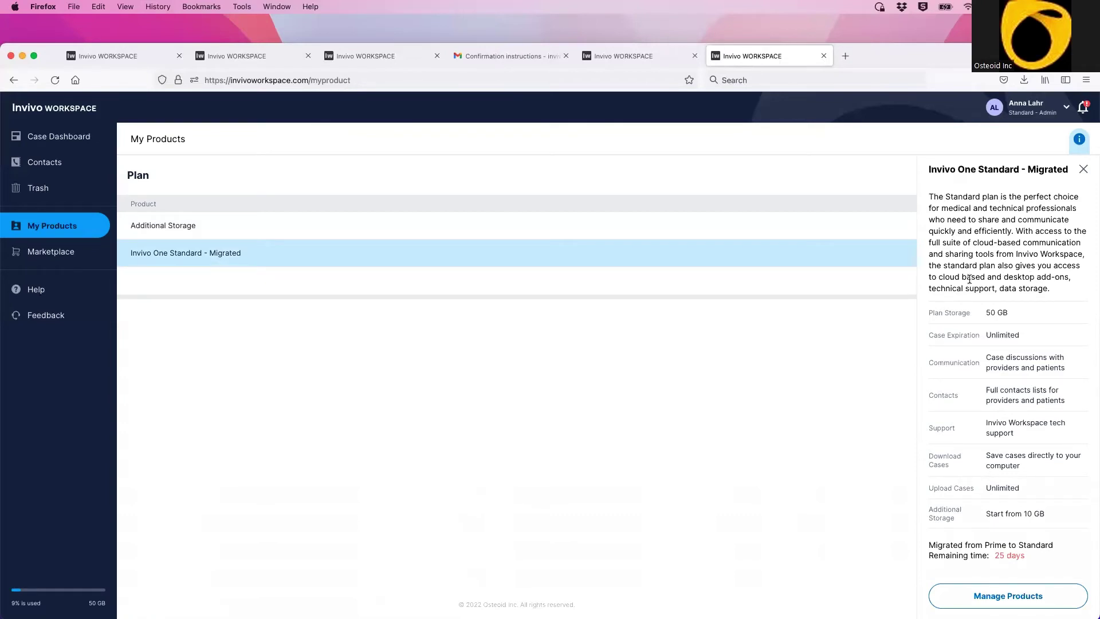
drag(929, 313, 964, 523)
click(964, 519)
click(1084, 170)
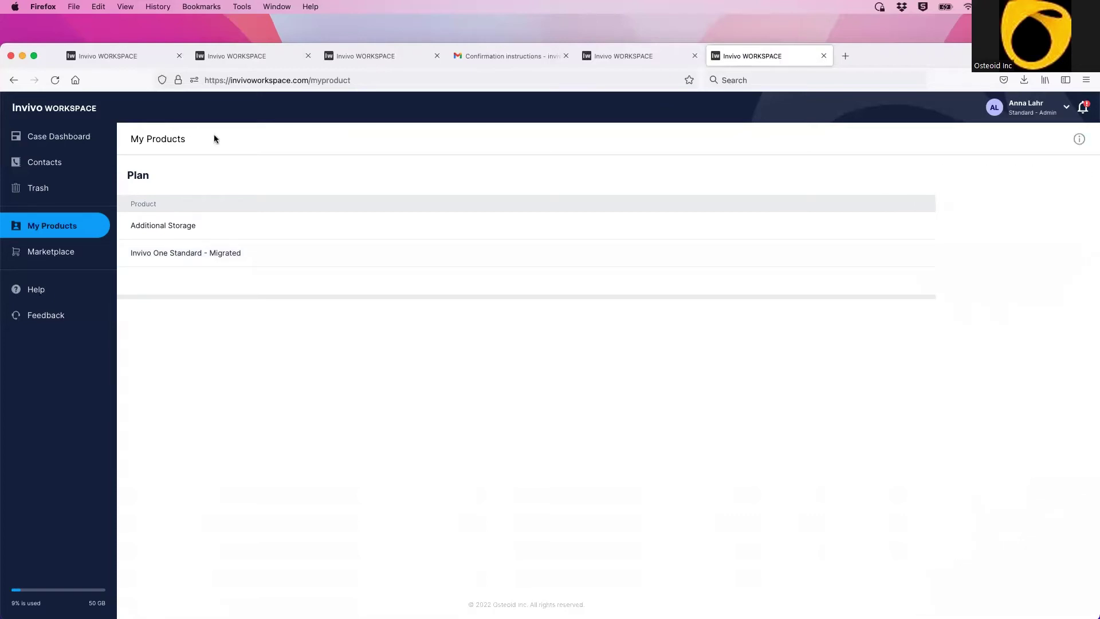
click(38, 254)
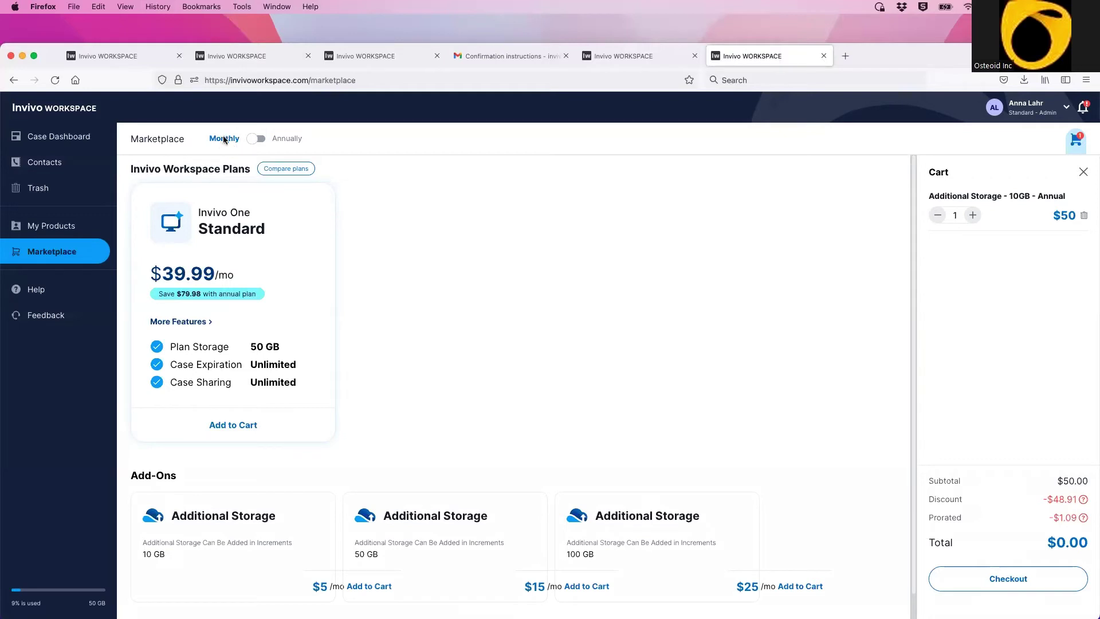
Step: Switch to annual billing and add the Standard plan with a 50 GB storage add-on
click(255, 140)
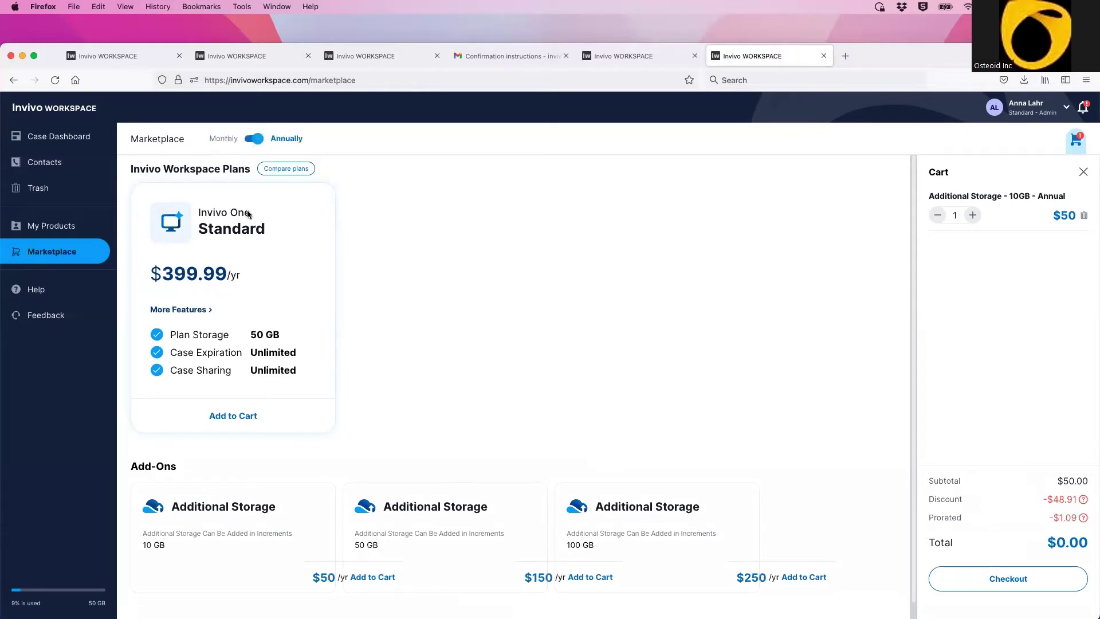
click(237, 421)
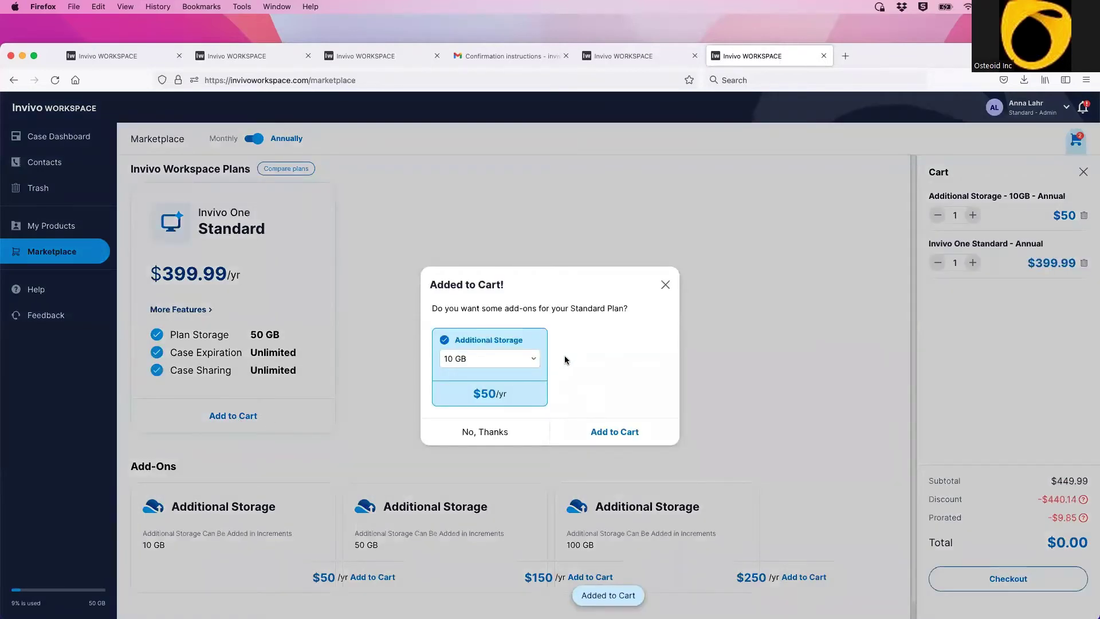
click(534, 362)
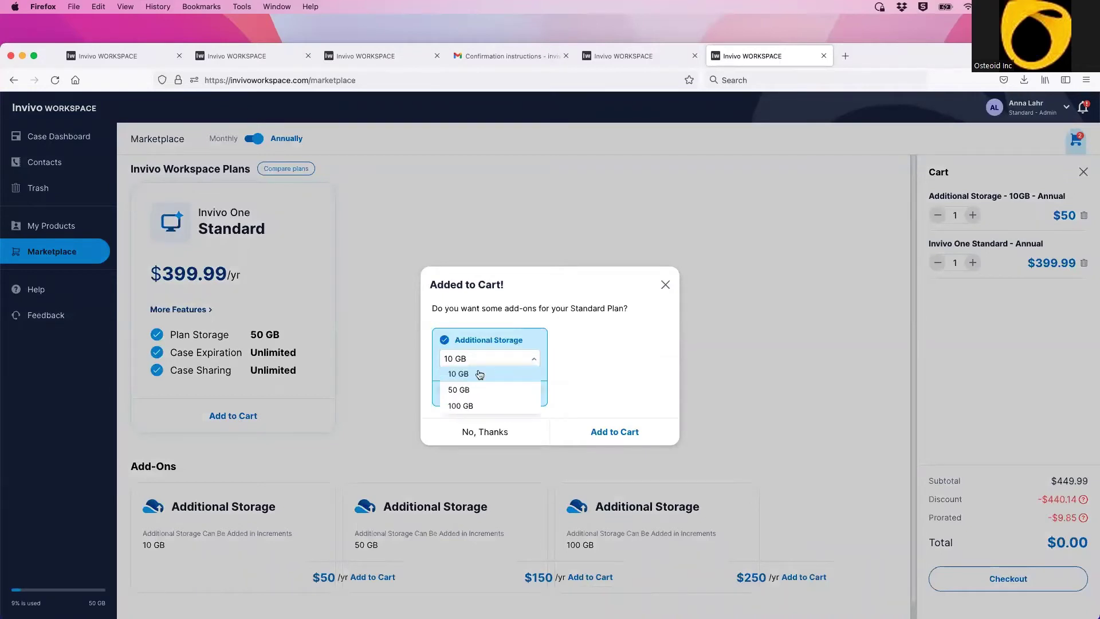
click(470, 390)
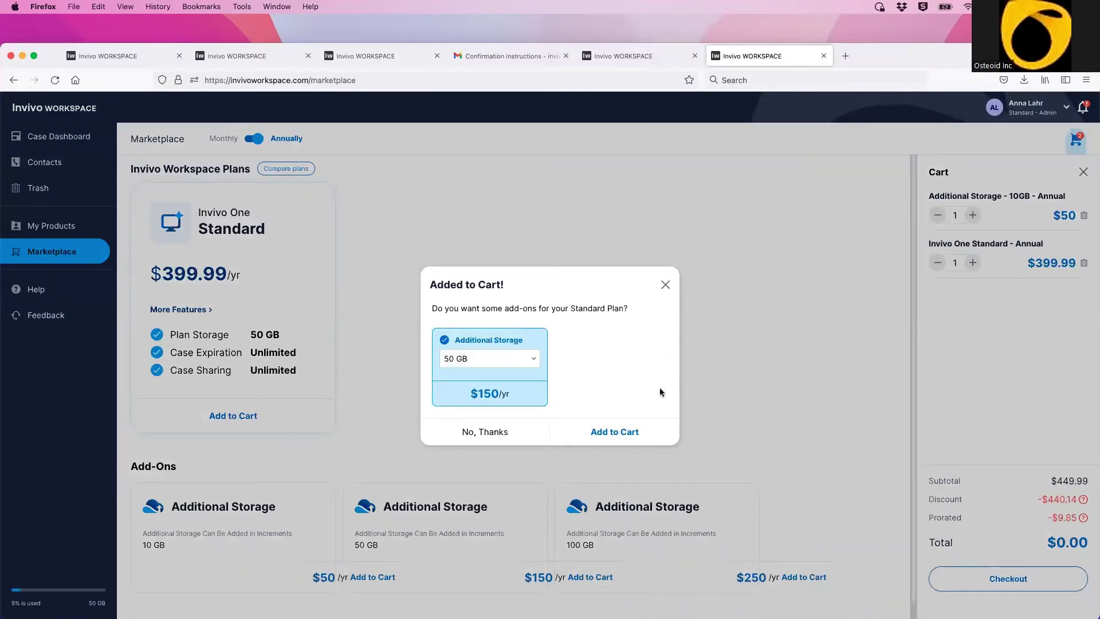
click(612, 438)
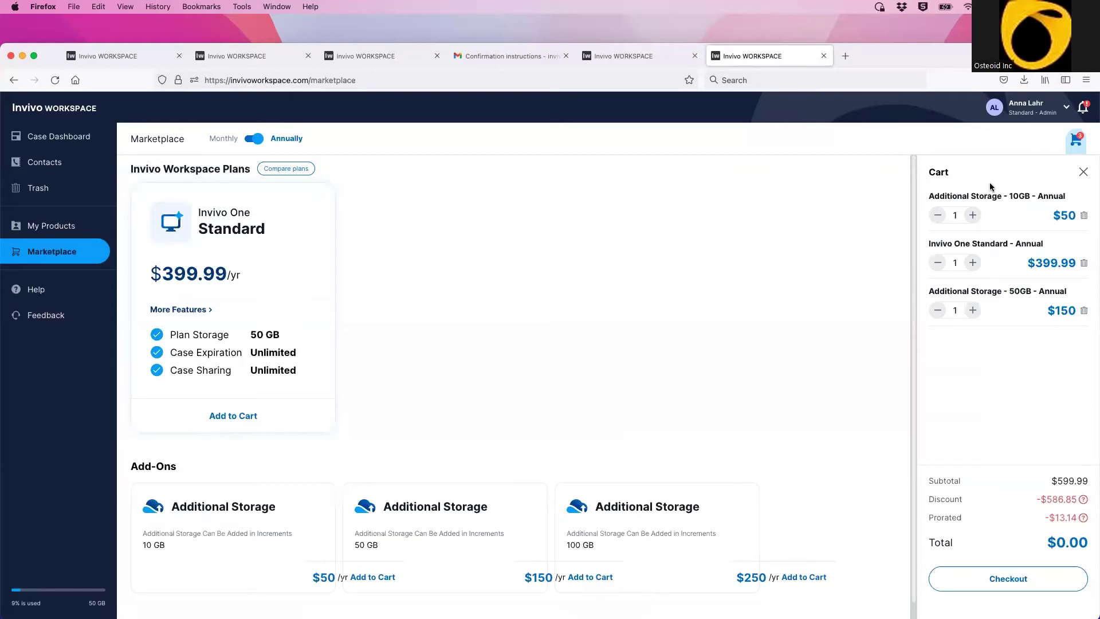
Step: Remove the 10GB storage item and reduce the Standard plan quantity to one
click(1085, 216)
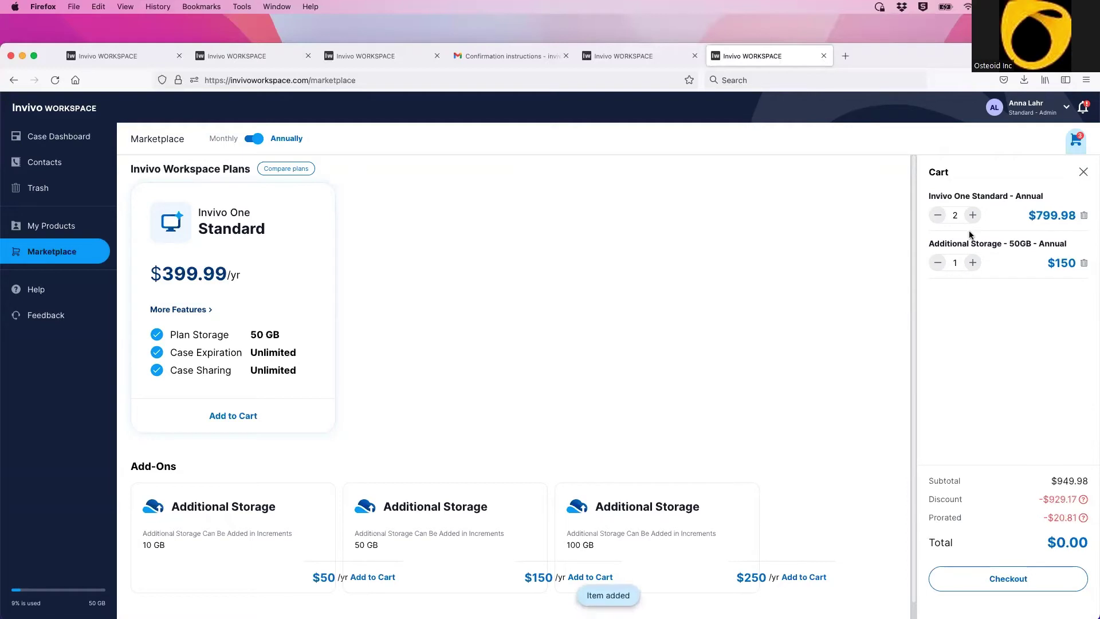
click(938, 215)
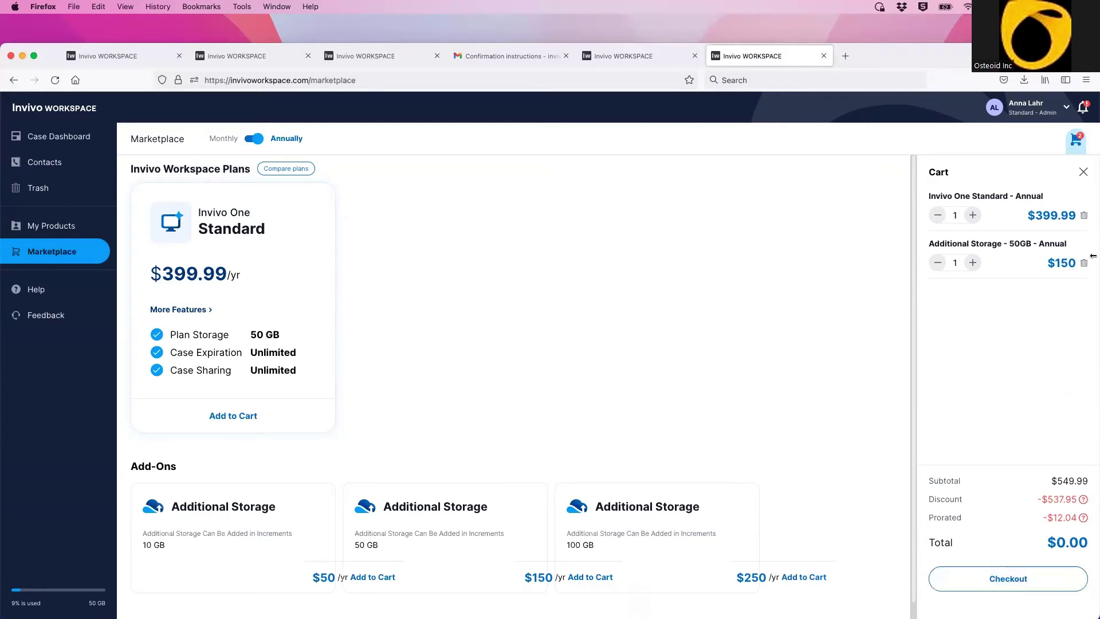
click(1083, 173)
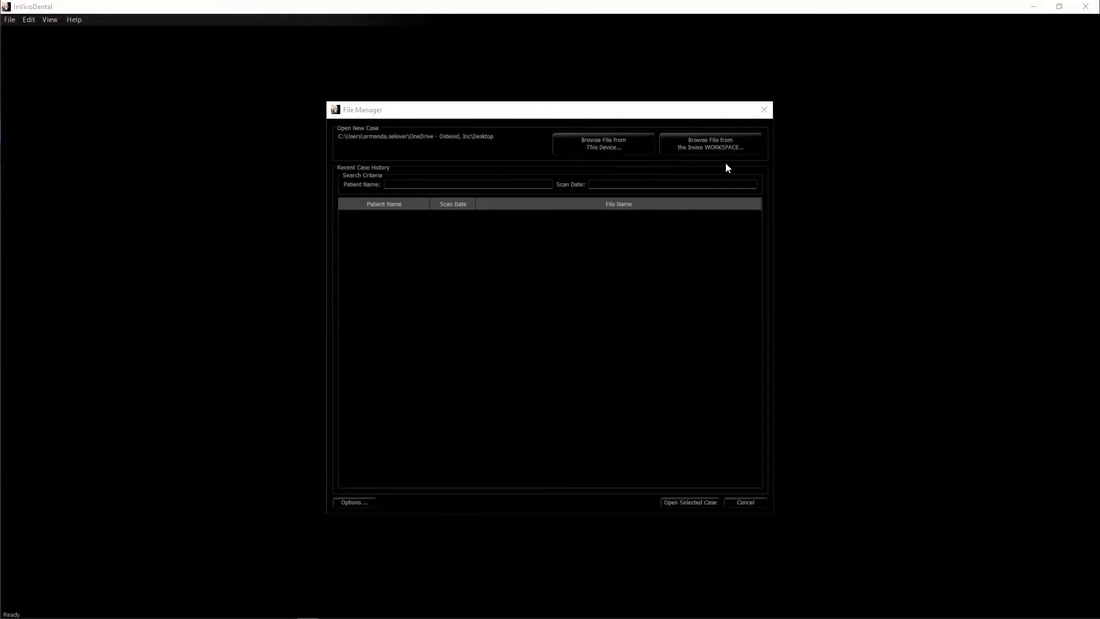
Step: Load the 3_single_lower.inv case by opening the last Patient Anonymous entry from Invivo Workspace
click(724, 146)
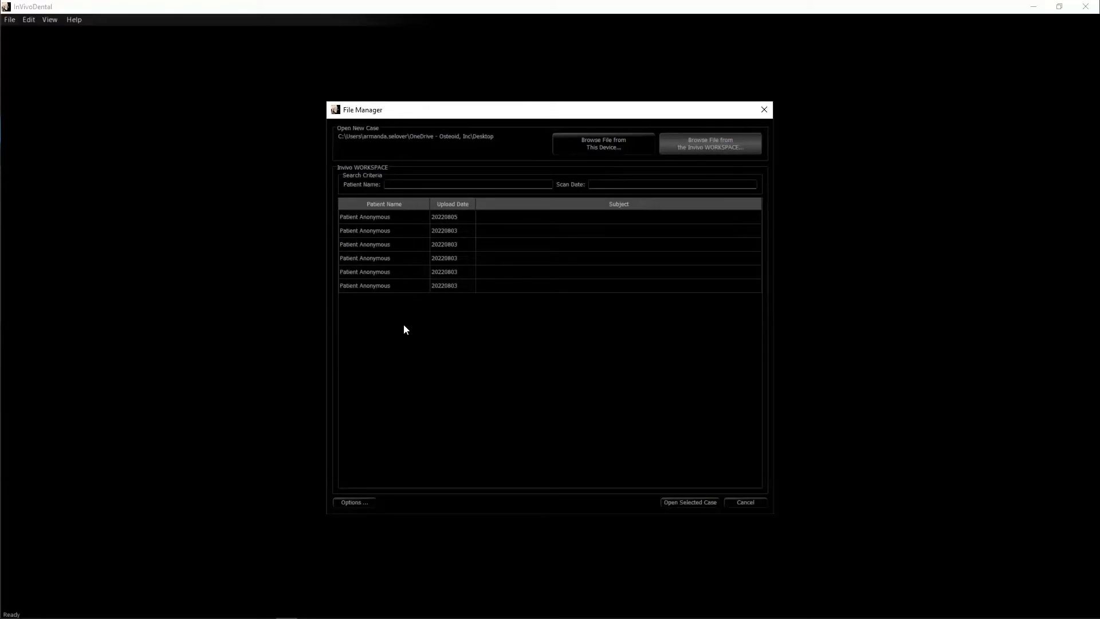
click(397, 292)
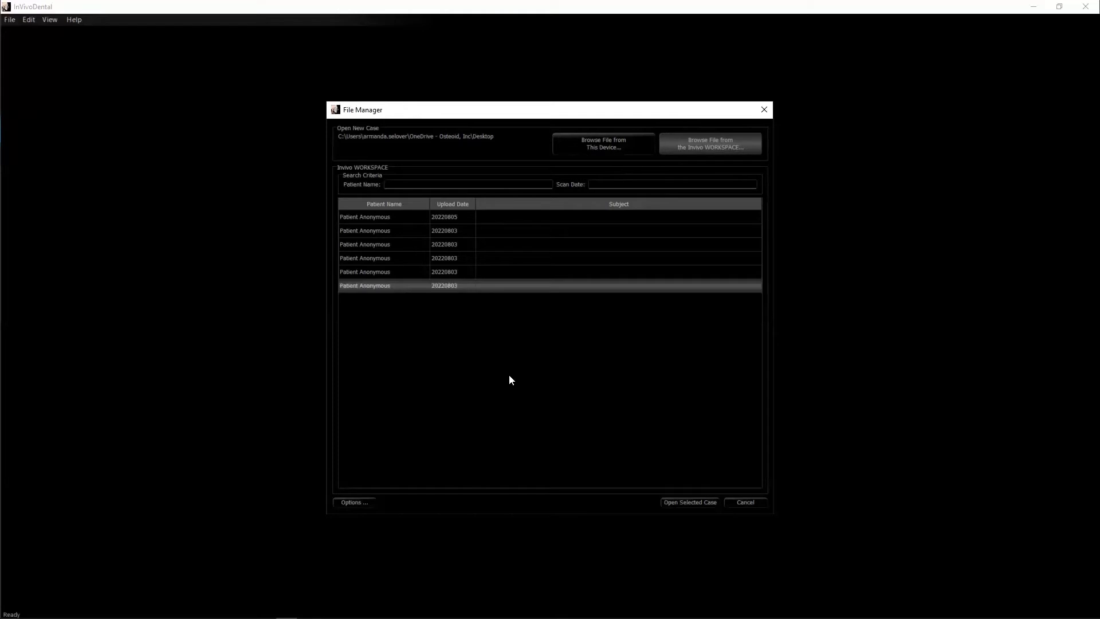
click(689, 503)
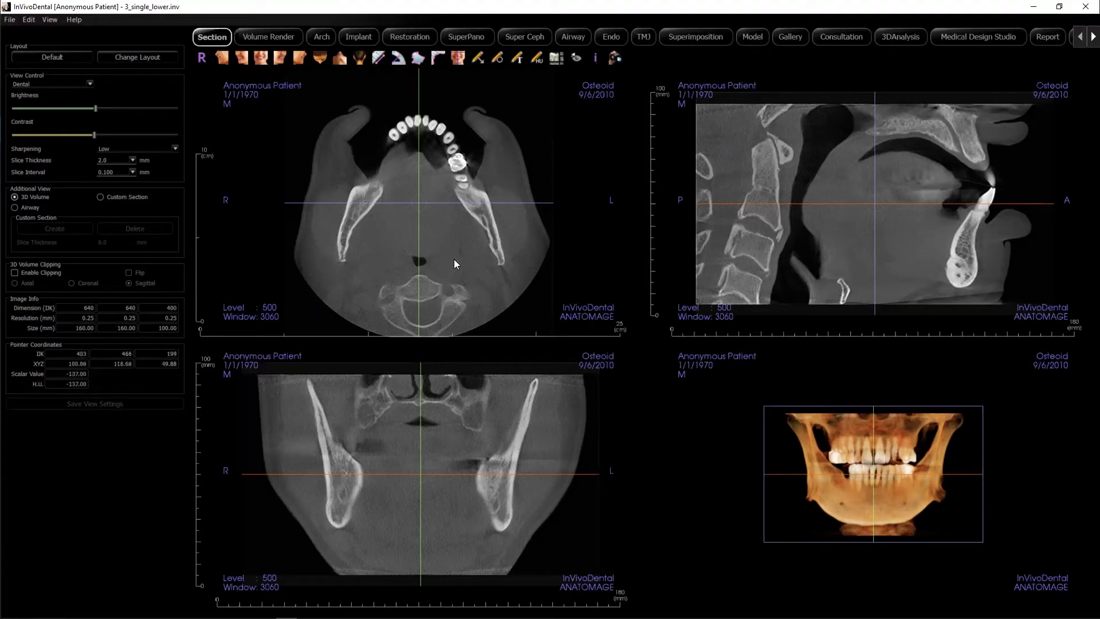
Step: Lower the coronal slice, rotate the 3D views, and show the case in the Implant tab
drag(407, 168, 415, 227)
drag(784, 480, 916, 503)
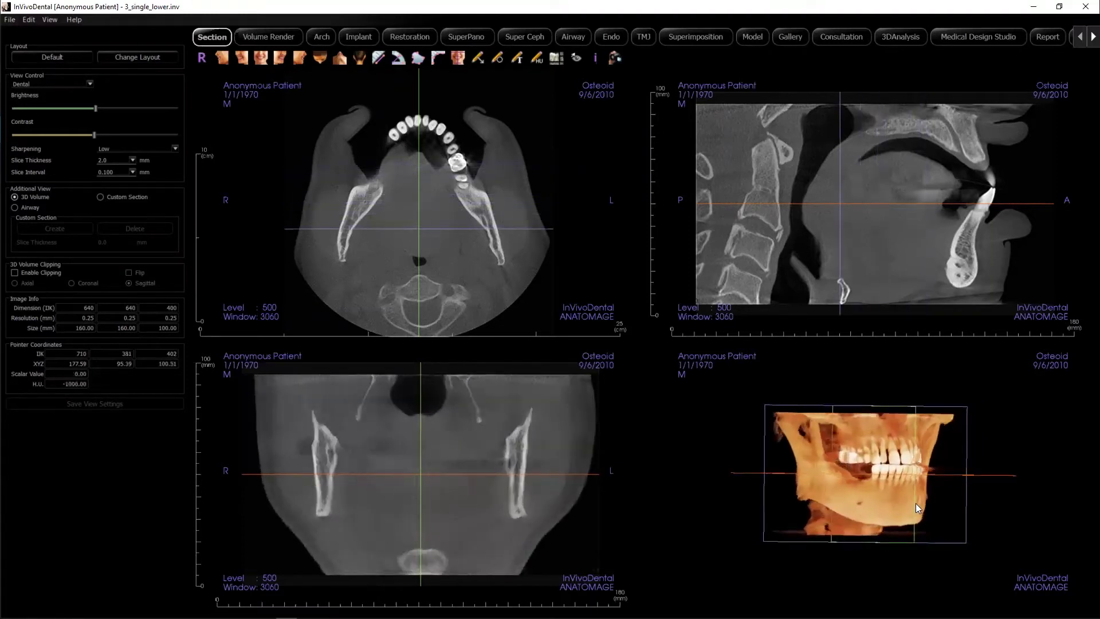
click(360, 37)
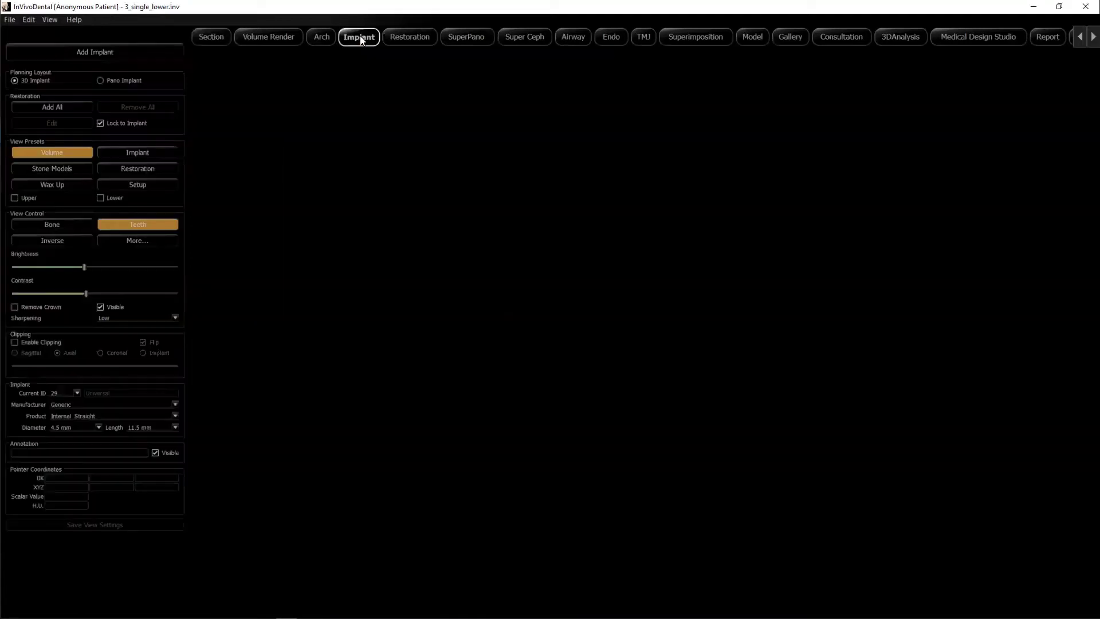
drag(685, 418, 861, 417)
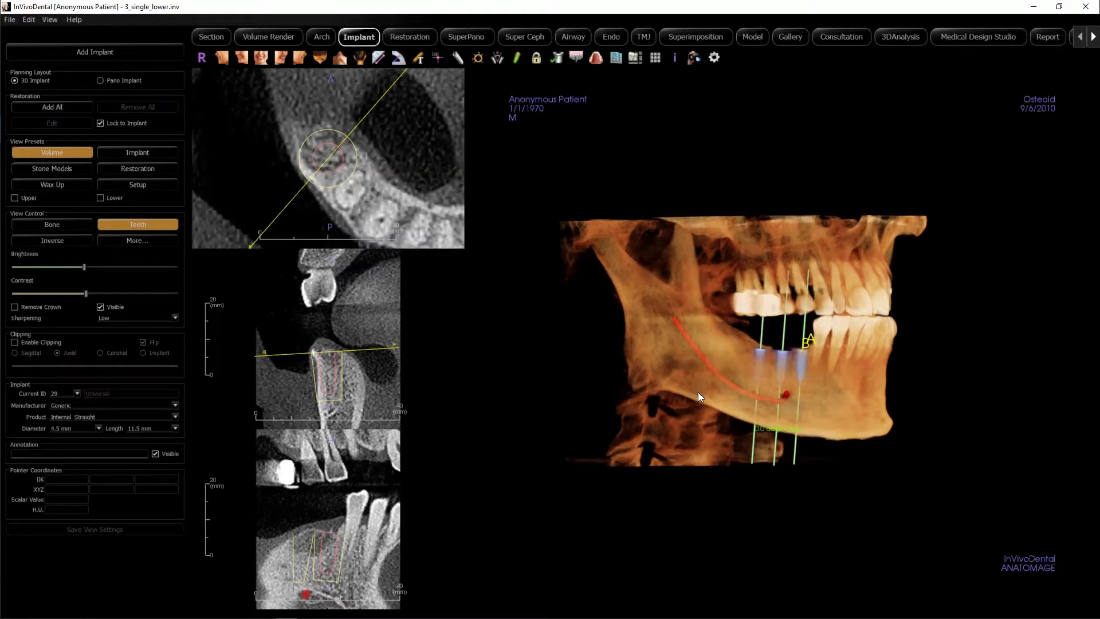
drag(695, 391, 705, 392)
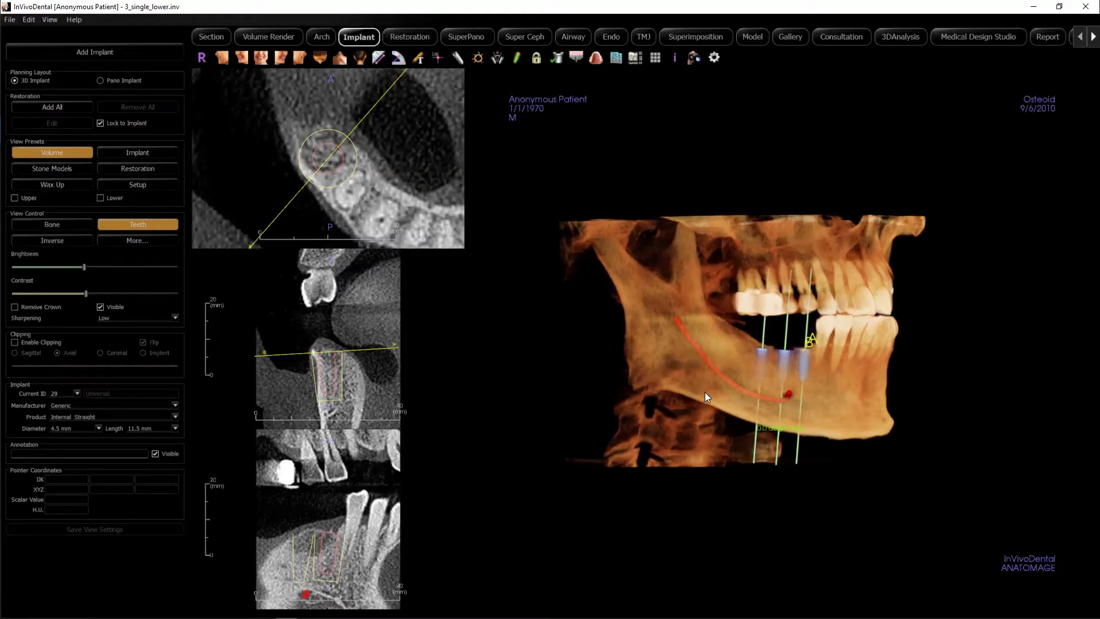
click(9, 21)
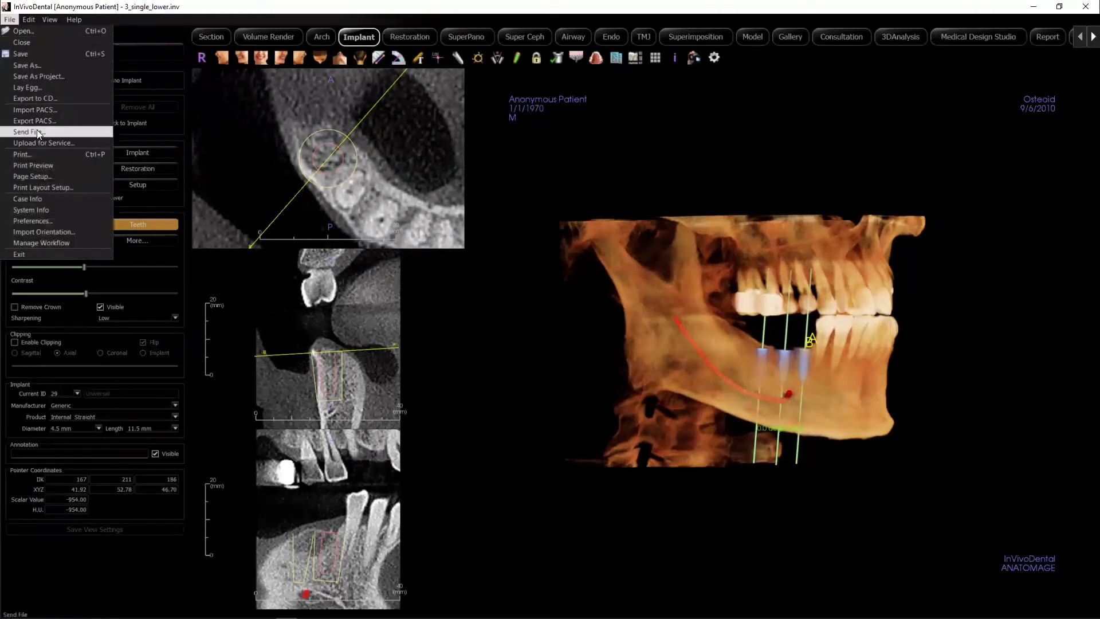
Step: Send the case in Invivo format to the colleague with the note 'please take a look'
click(38, 131)
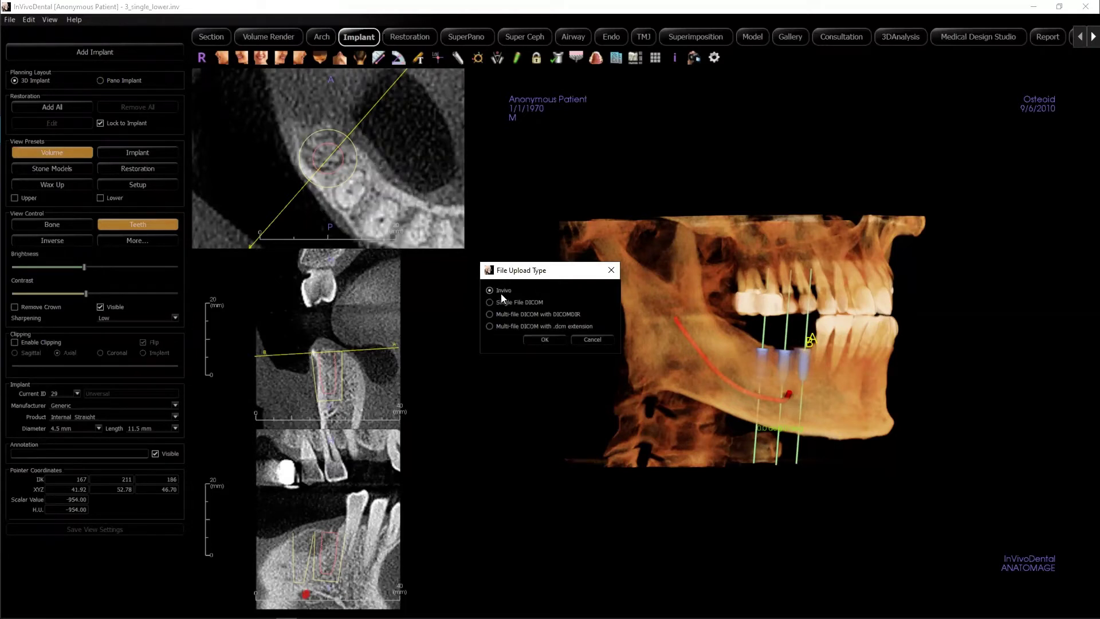
click(536, 338)
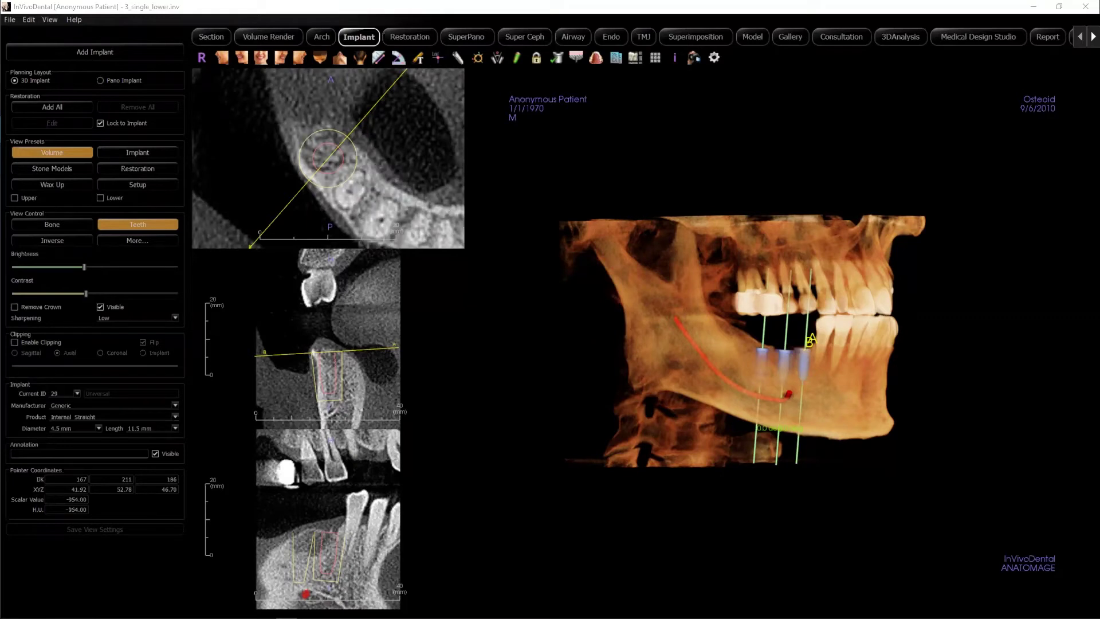
click(499, 249)
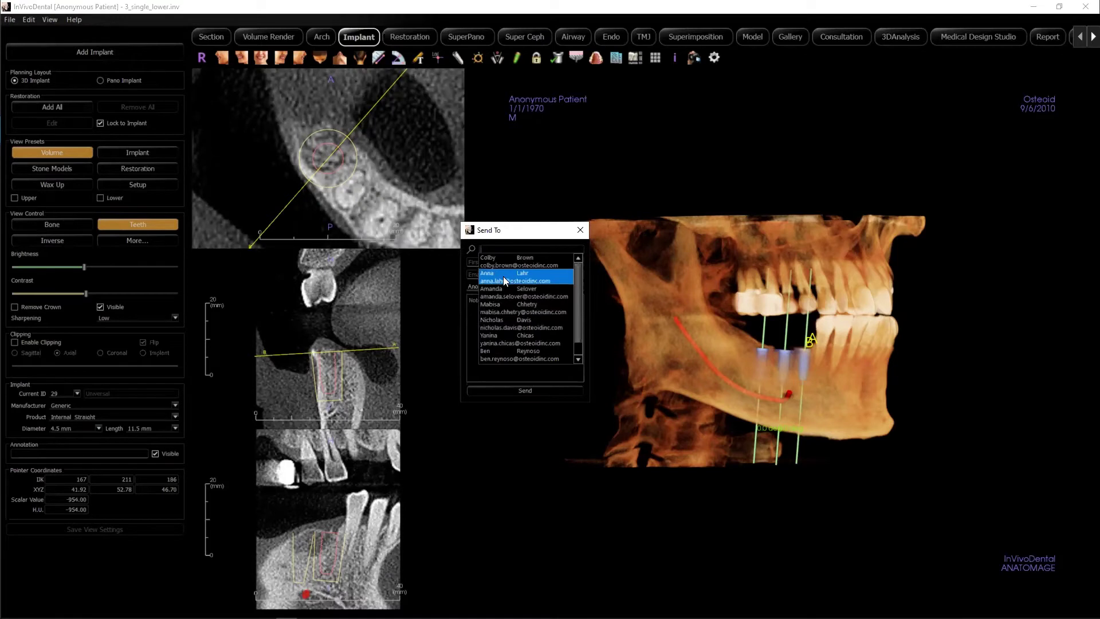
click(479, 265)
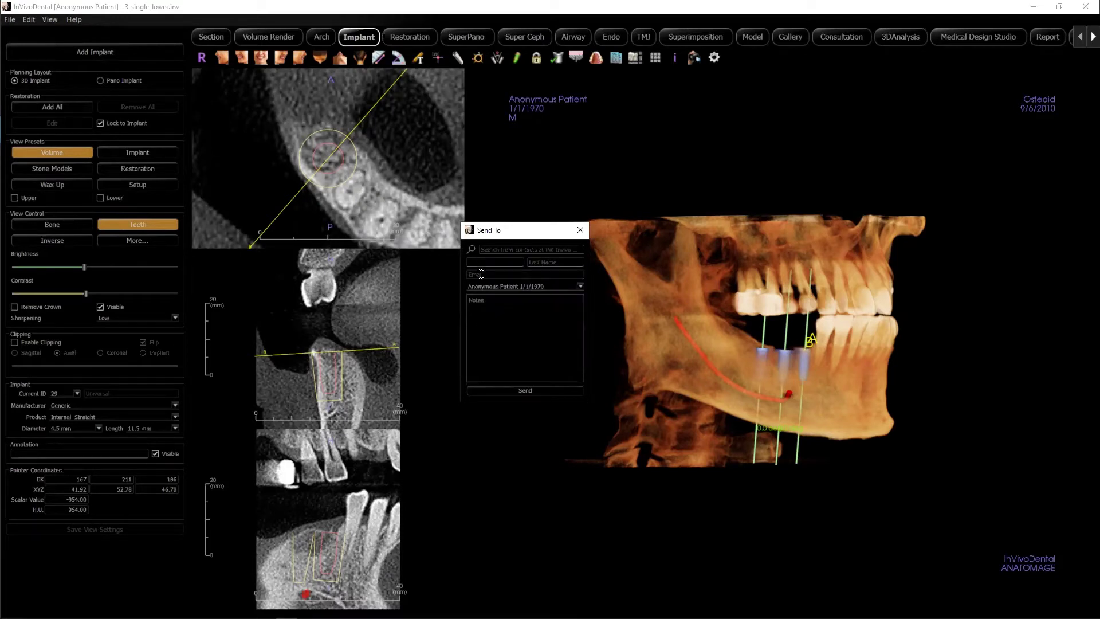
click(481, 275)
click(492, 250)
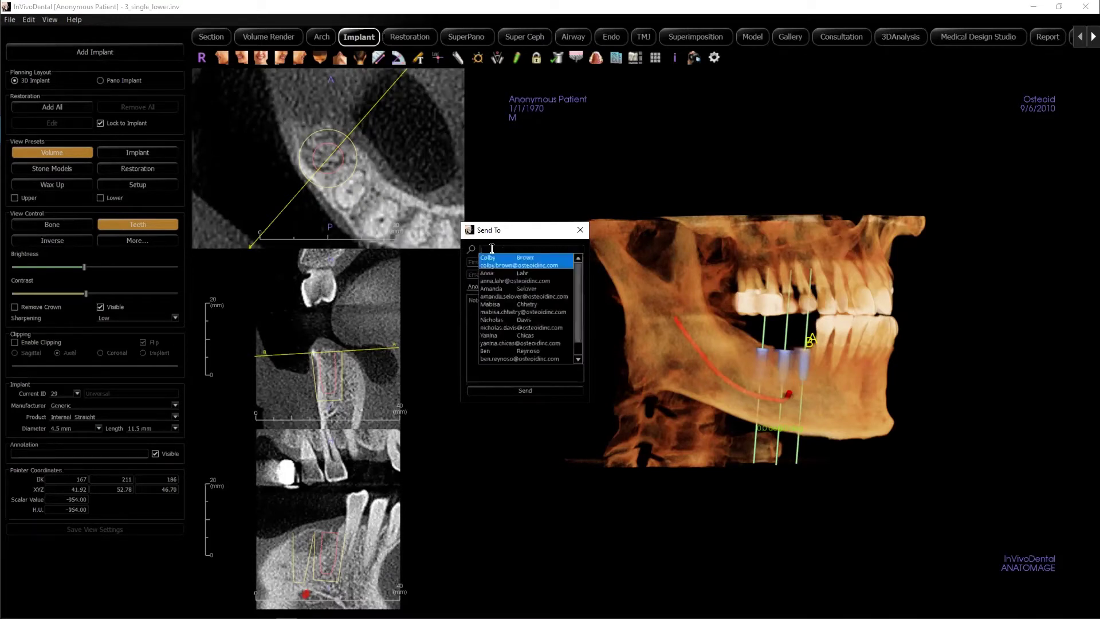
click(495, 278)
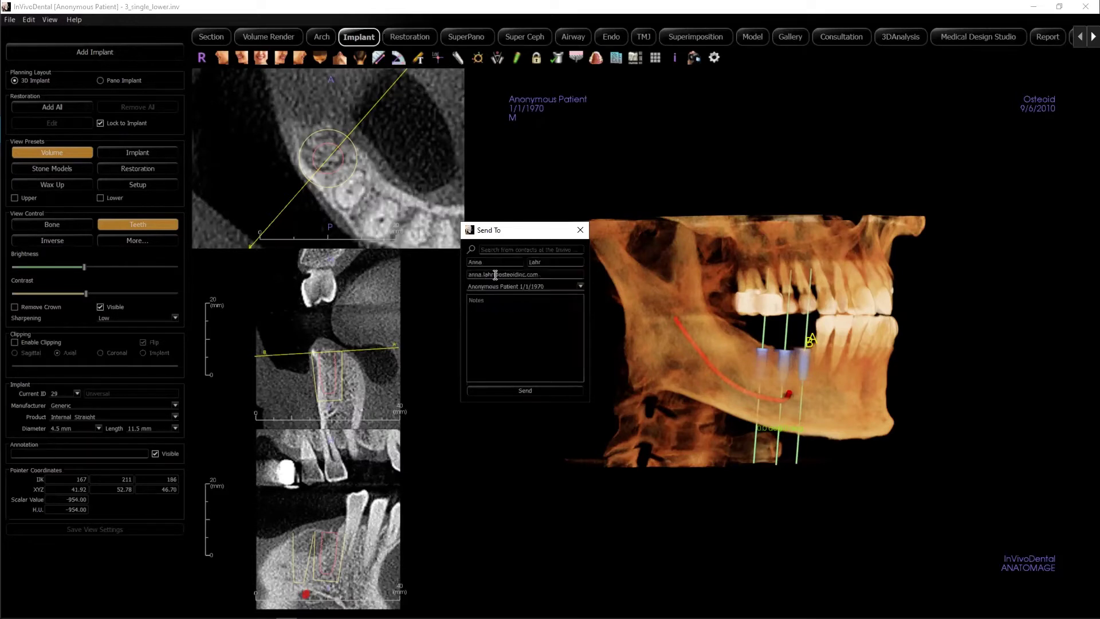
click(492, 328)
text(please ta)
text(look)
click(490, 390)
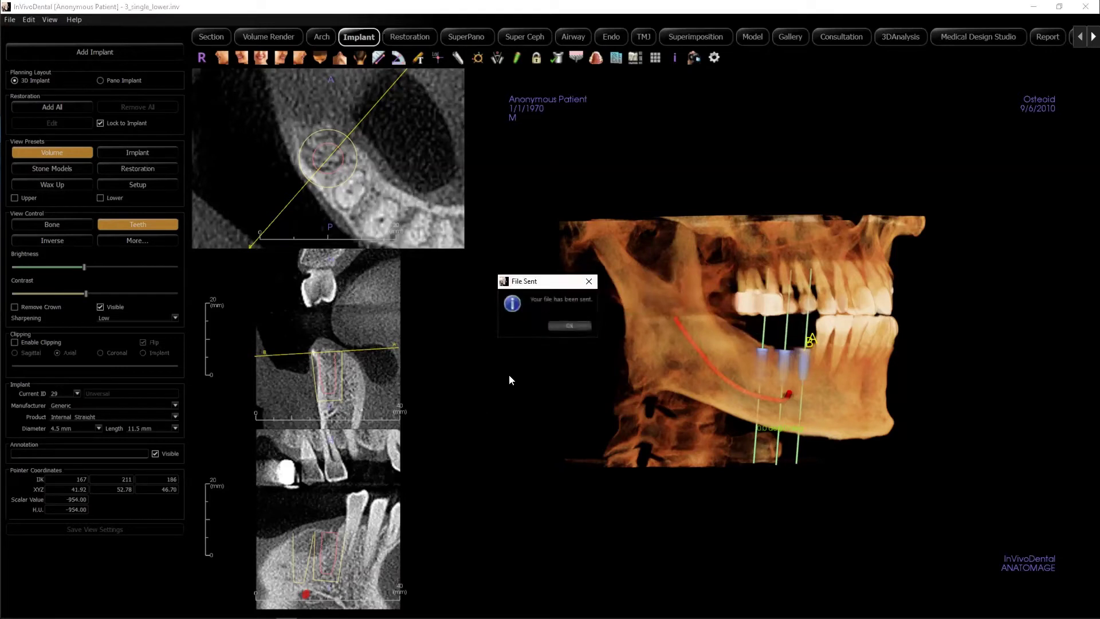
Step: Close the File Sent confirmation and minimise InVivoDental to reveal the Workspace case dashboard
click(559, 326)
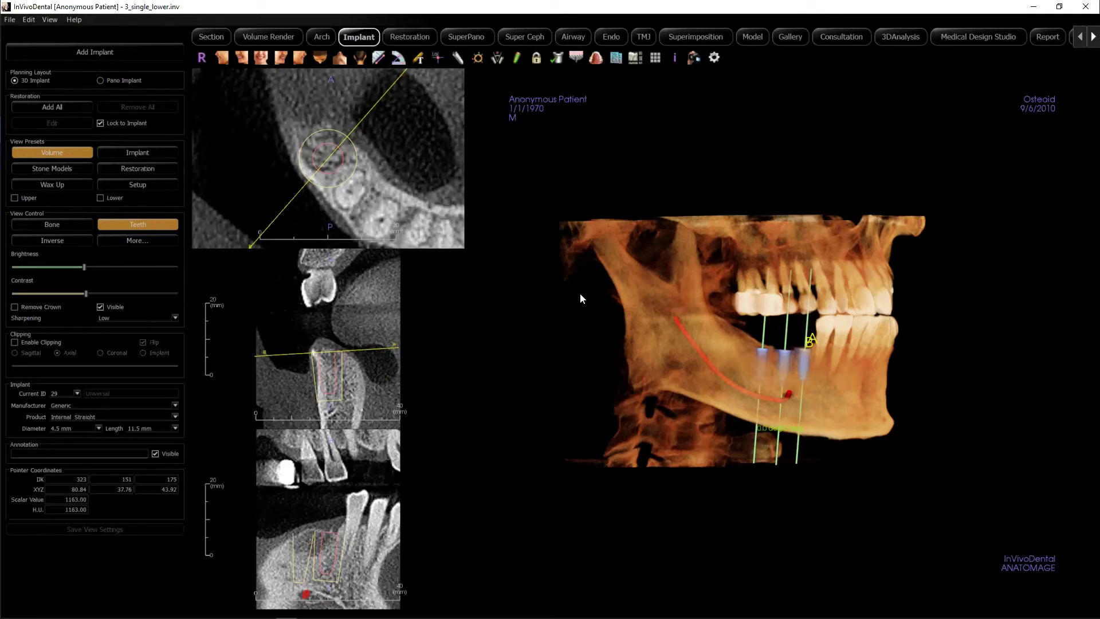
click(1034, 9)
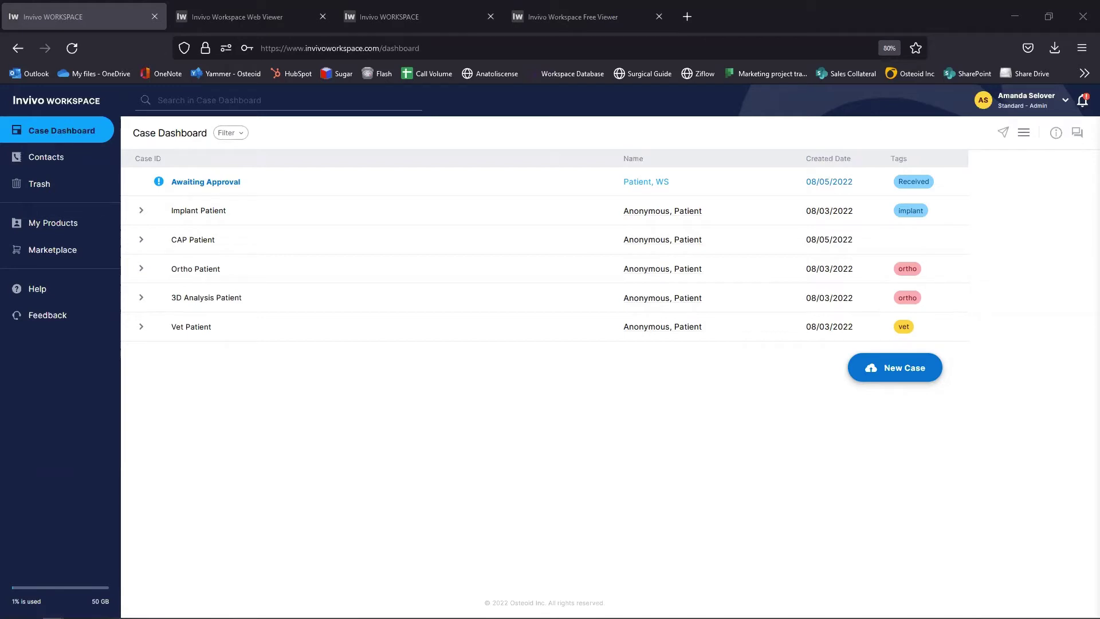
key(alt+Tab)
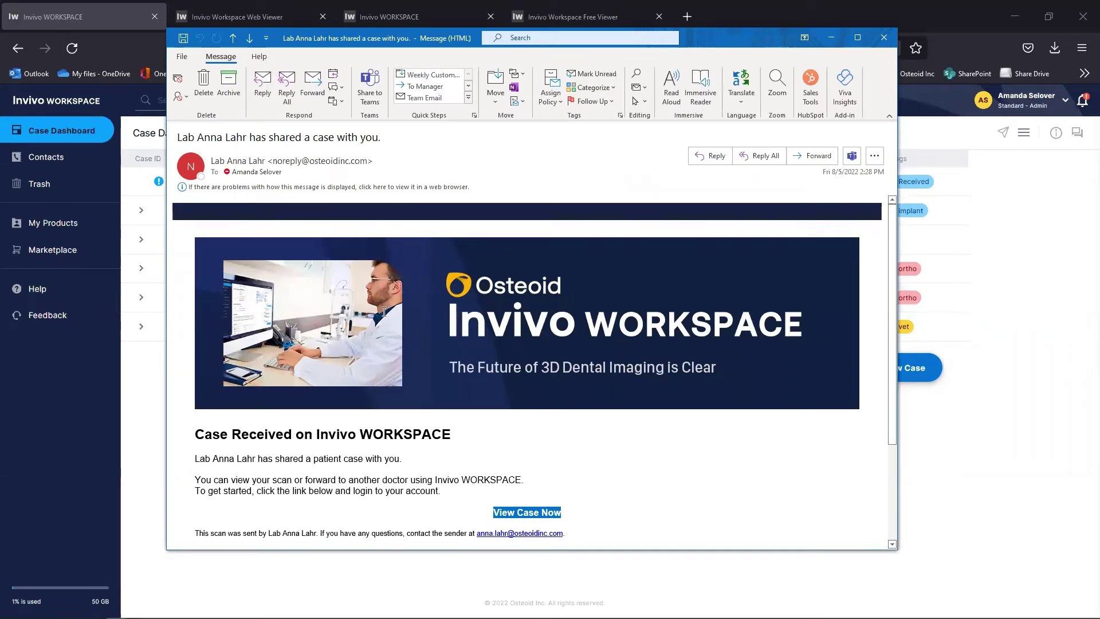
drag(195, 434, 295, 435)
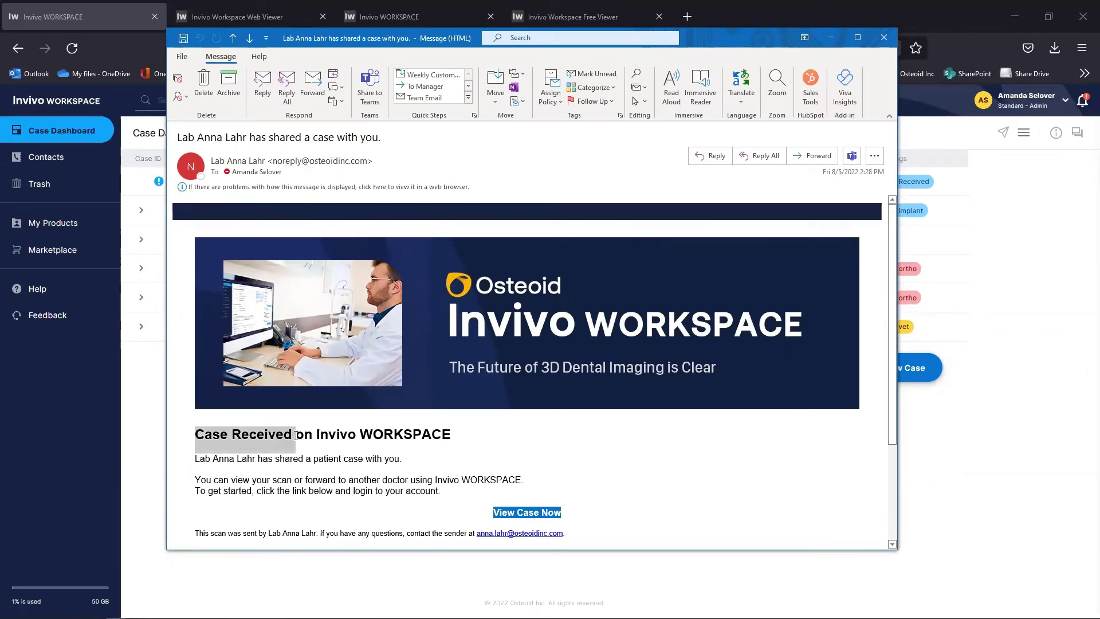
drag(213, 460, 266, 464)
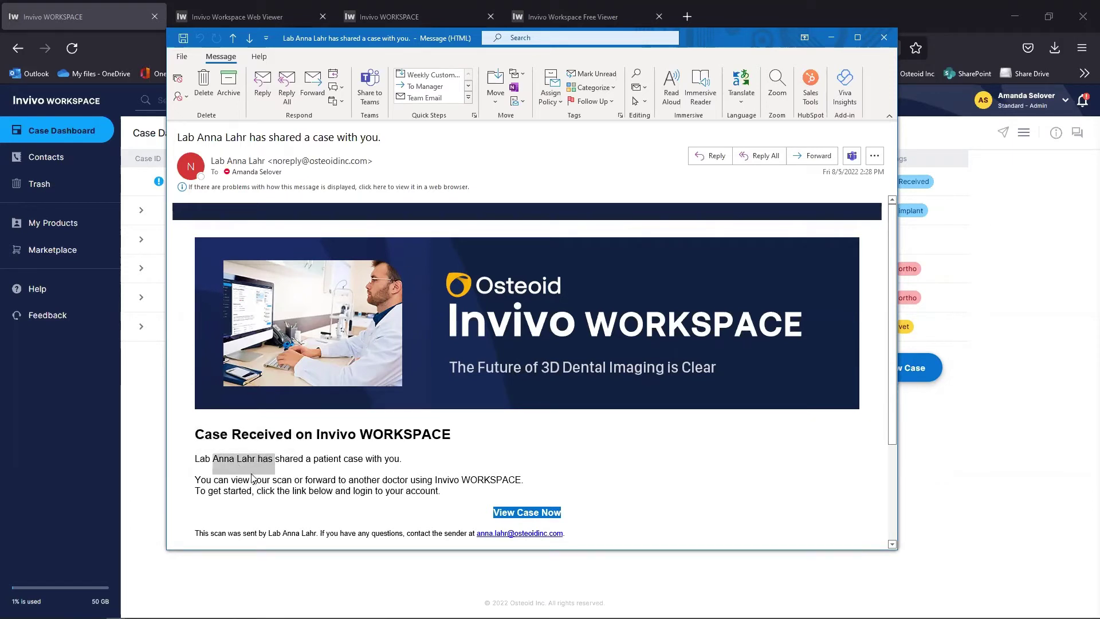
drag(214, 481, 293, 492)
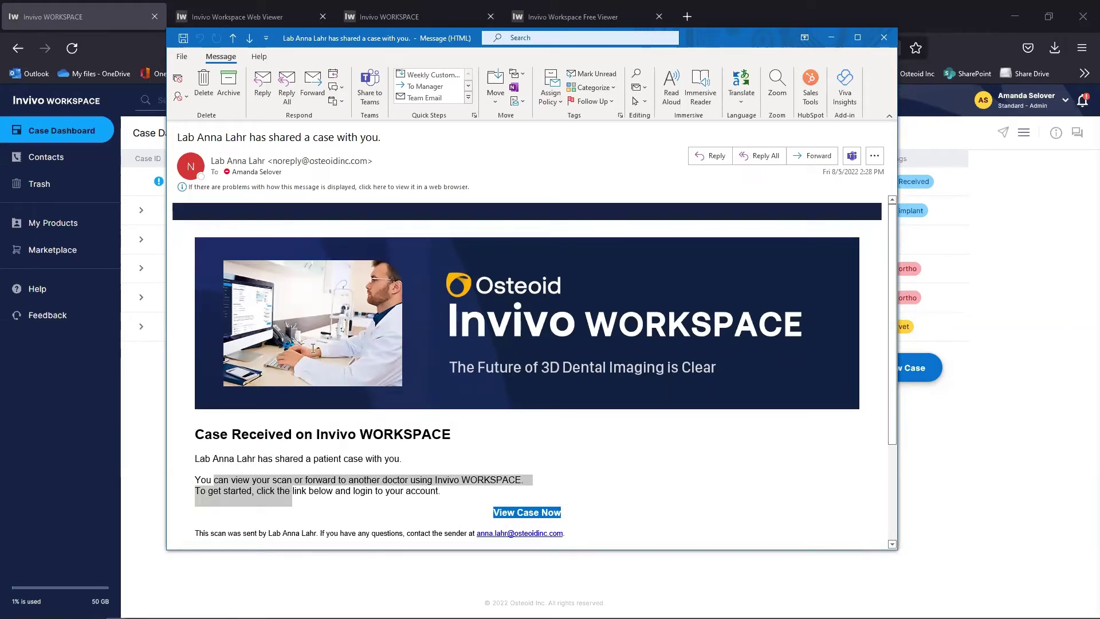
click(884, 38)
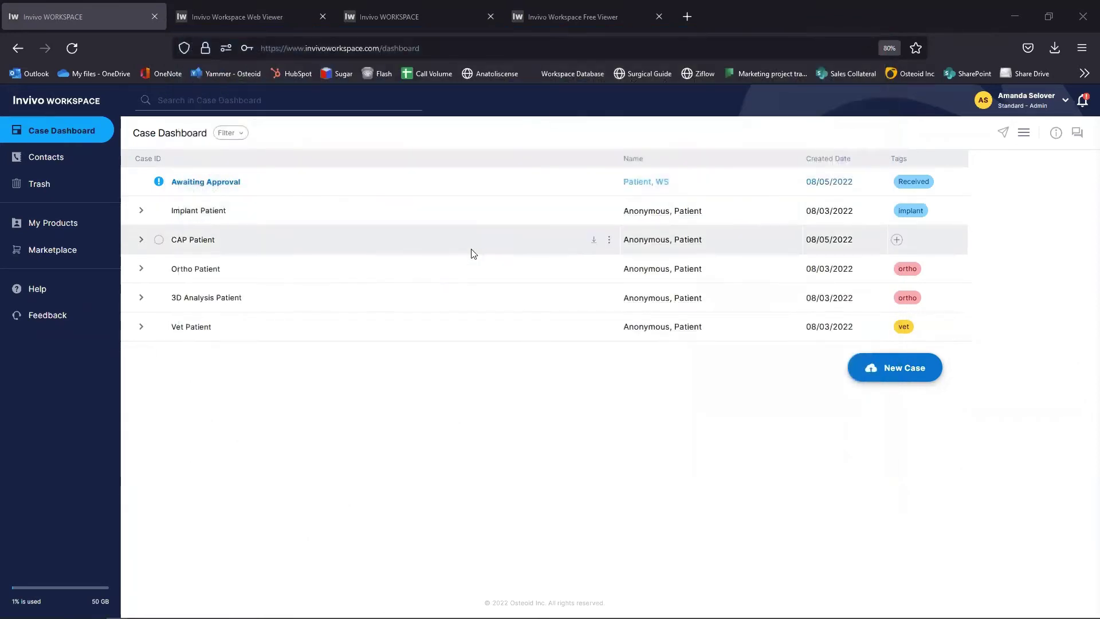
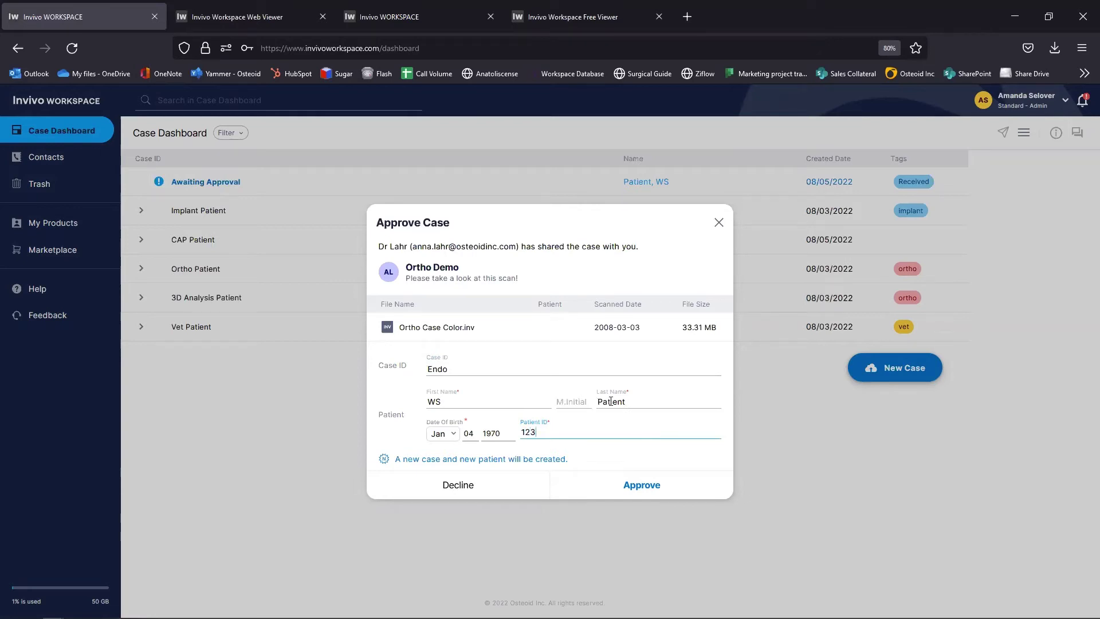
Step: Complete the patient's first name as WorkSpace and approve the shared case as Endo
click(437, 401)
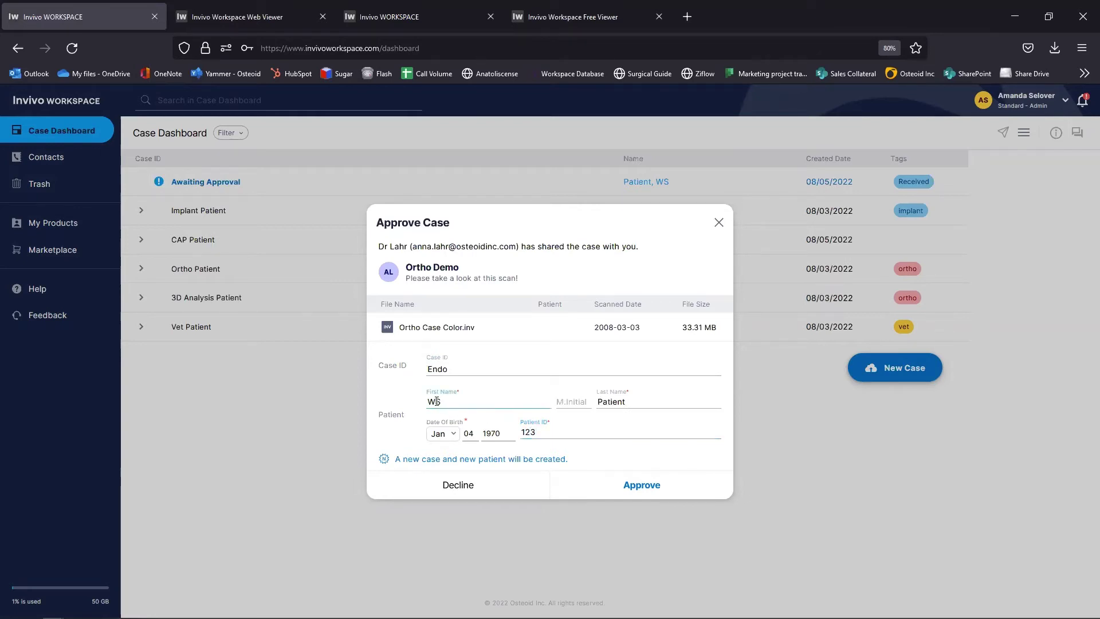
text(orkSpace)
click(567, 429)
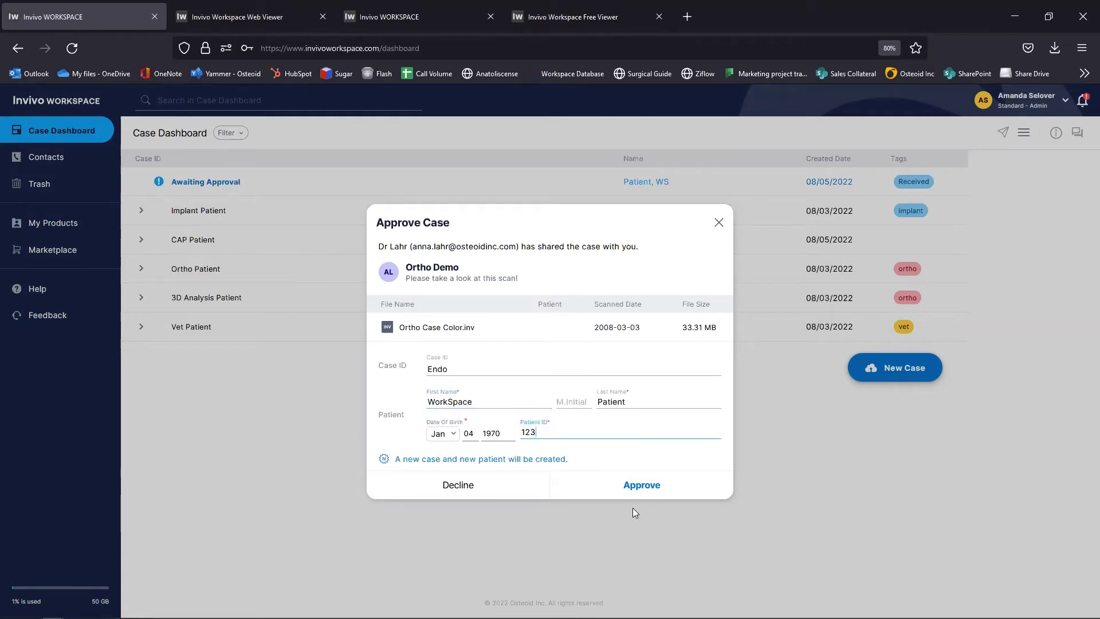
click(641, 486)
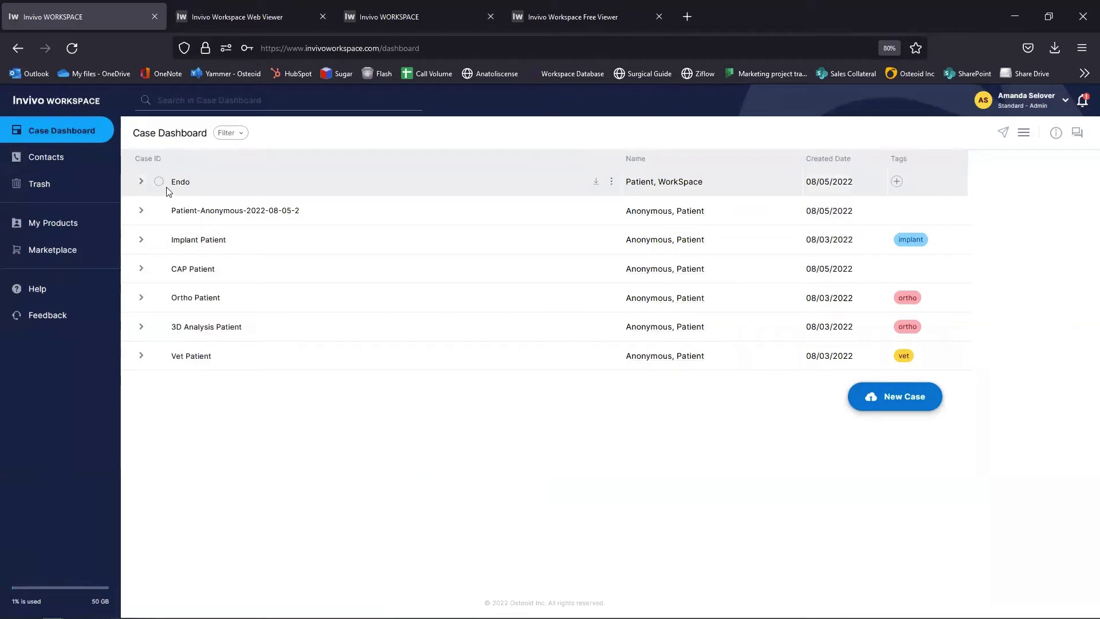
Step: Expand the Endo and 3D Analysis Patient cases to show their files, then open the list-view dropdown
click(140, 183)
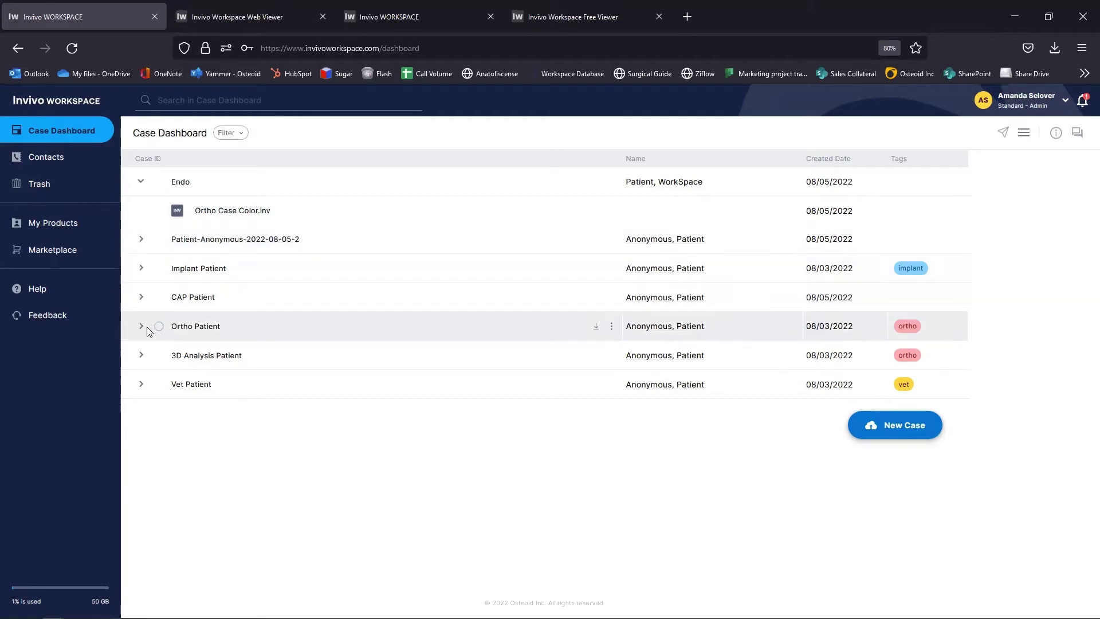
click(141, 355)
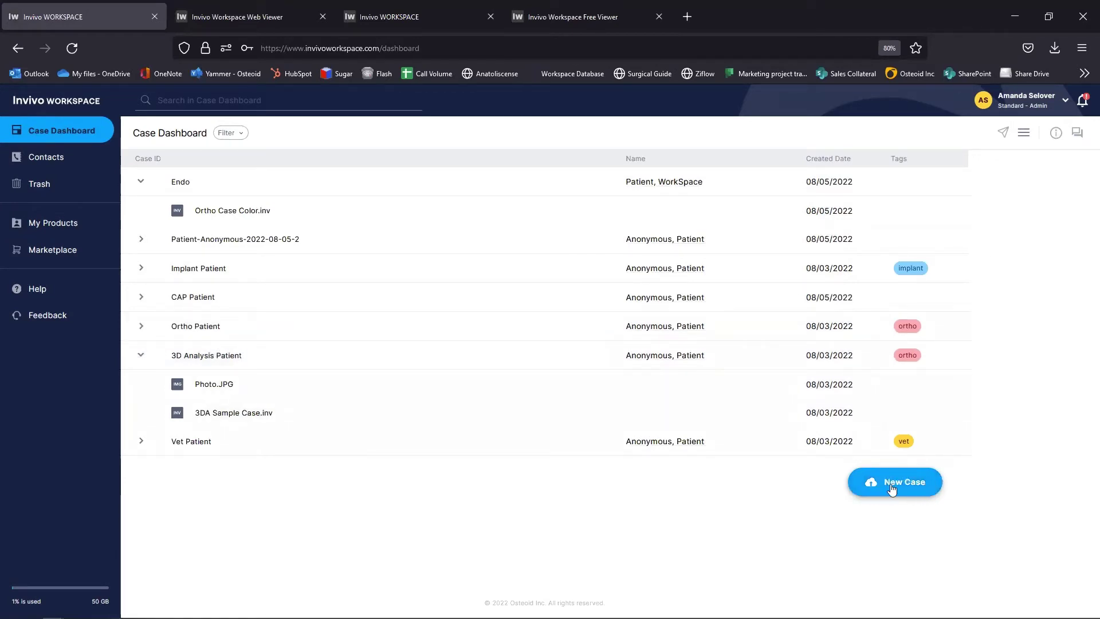
click(1025, 136)
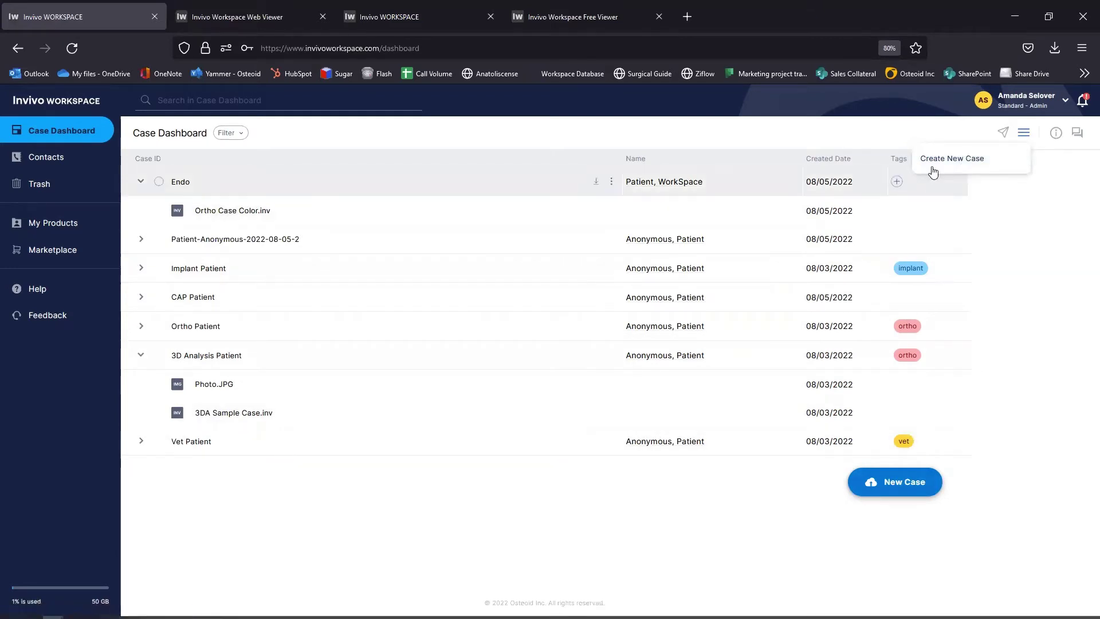
Step: Start a new case and load the Preop_small scan into it
click(904, 489)
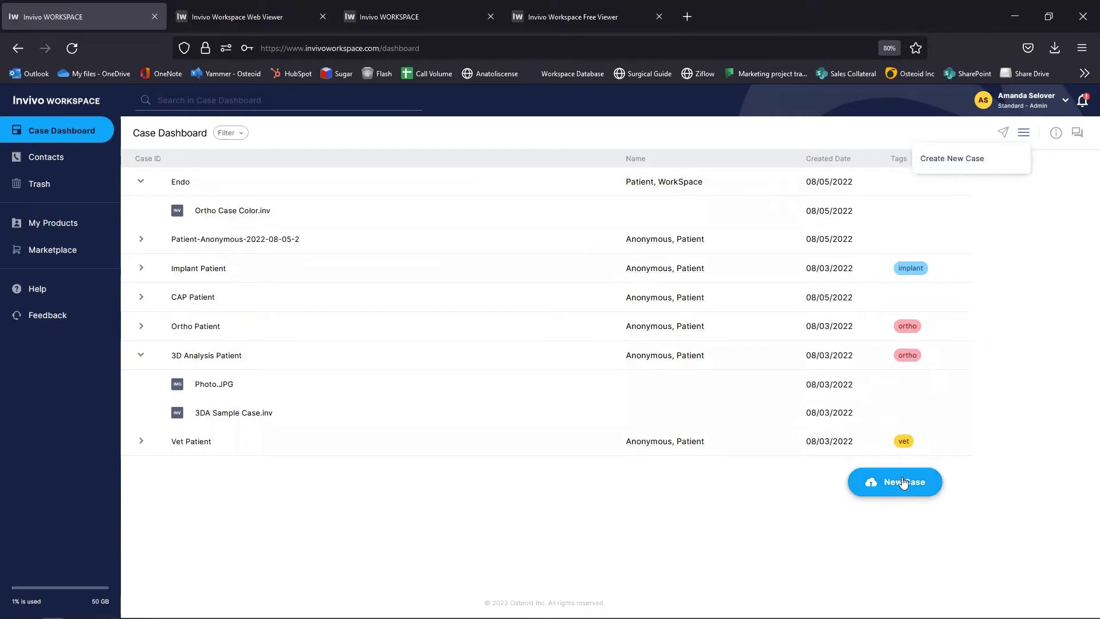
click(907, 483)
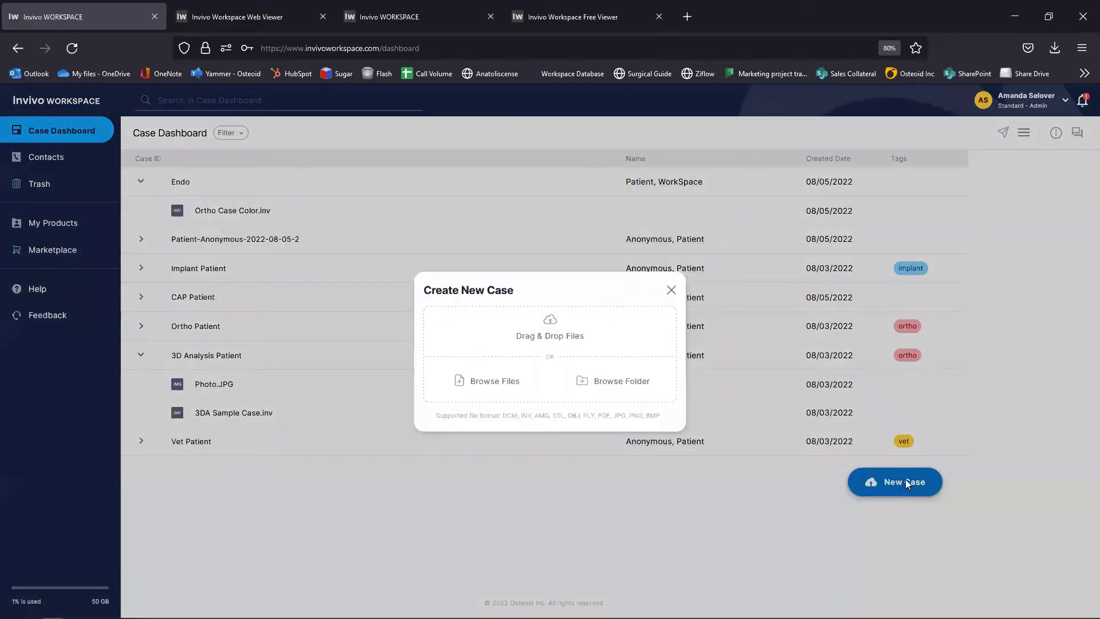
click(480, 384)
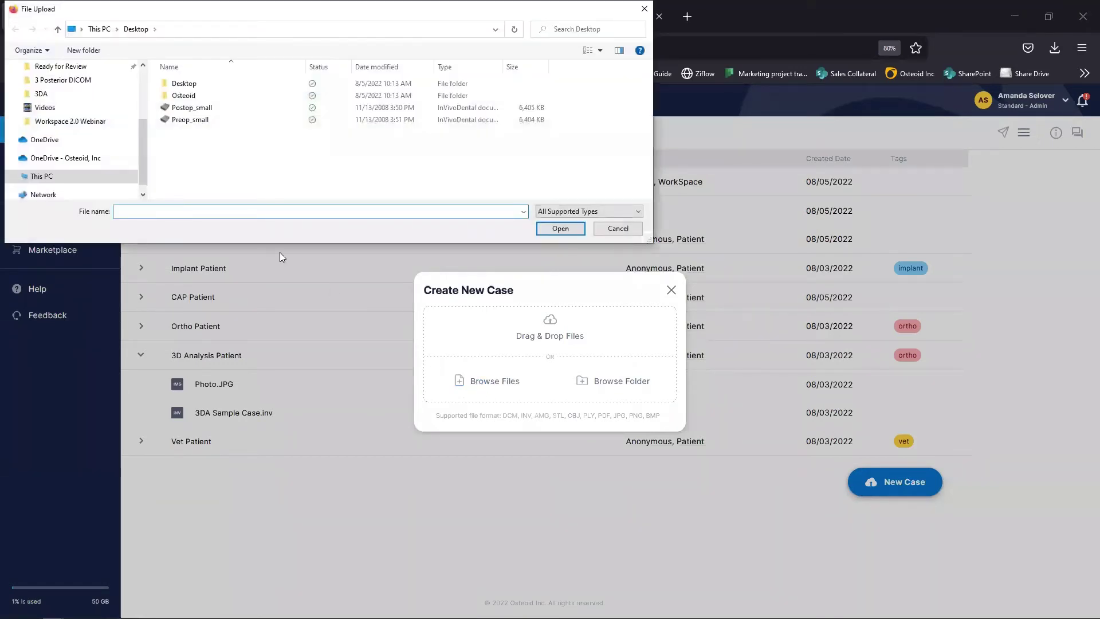
click(192, 121)
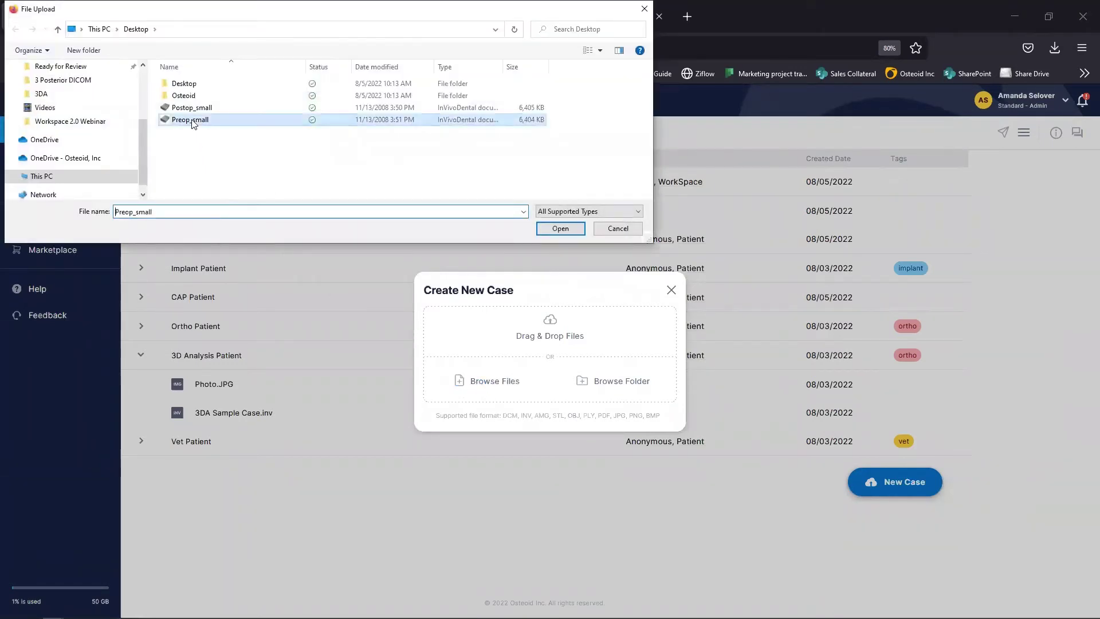
click(553, 229)
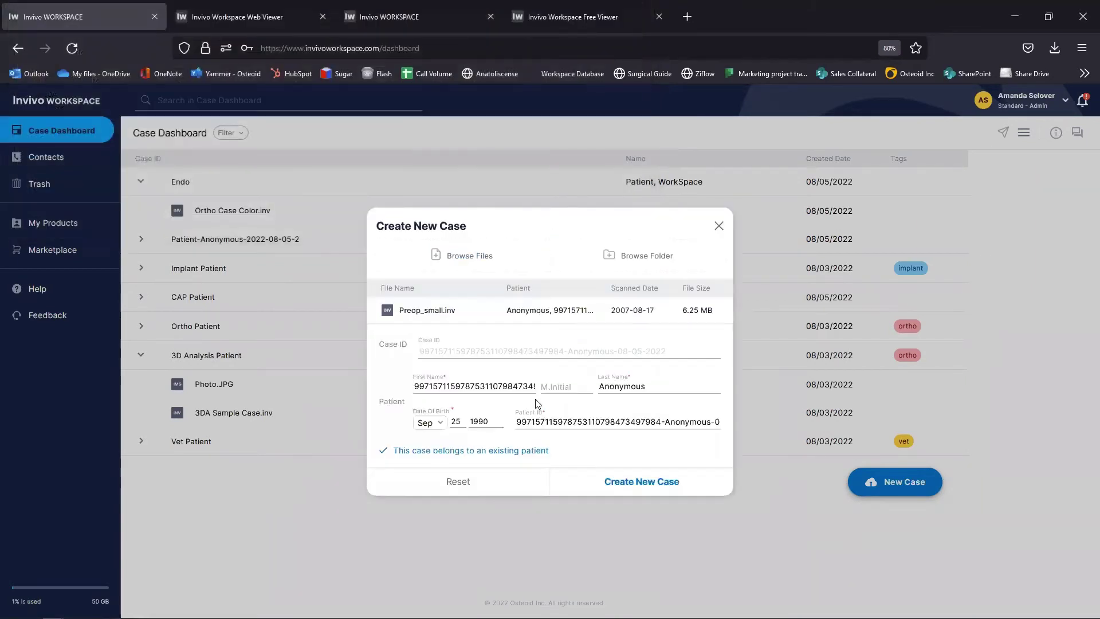
Step: Set Case ID to SI Case and first name to Patient, create the case, and expand it
click(433, 352)
text(SI Case)
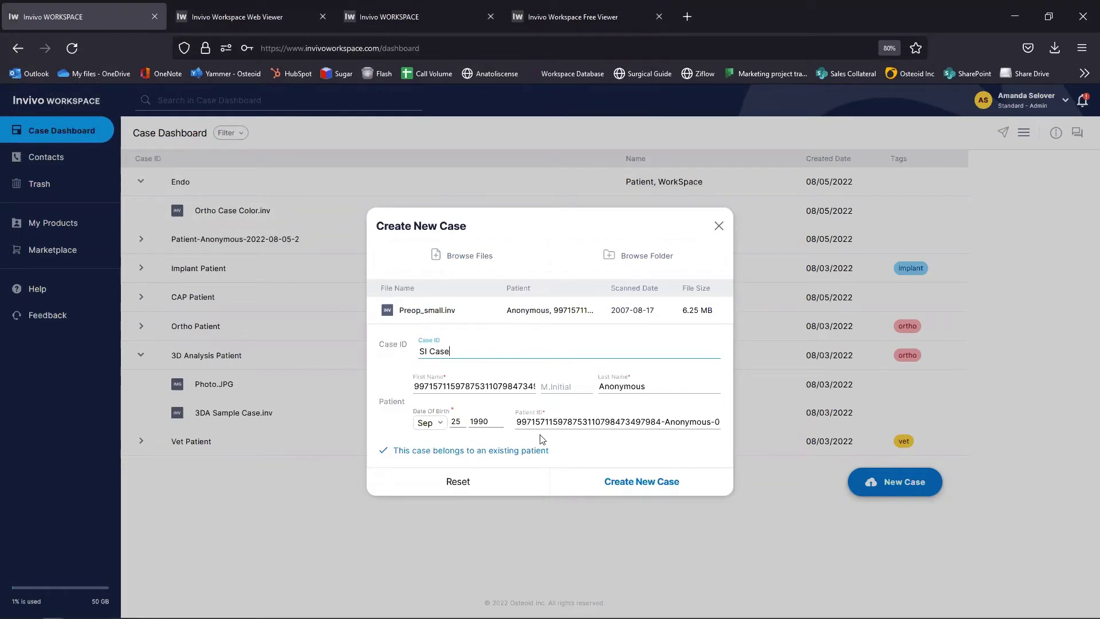
drag(416, 386, 573, 384)
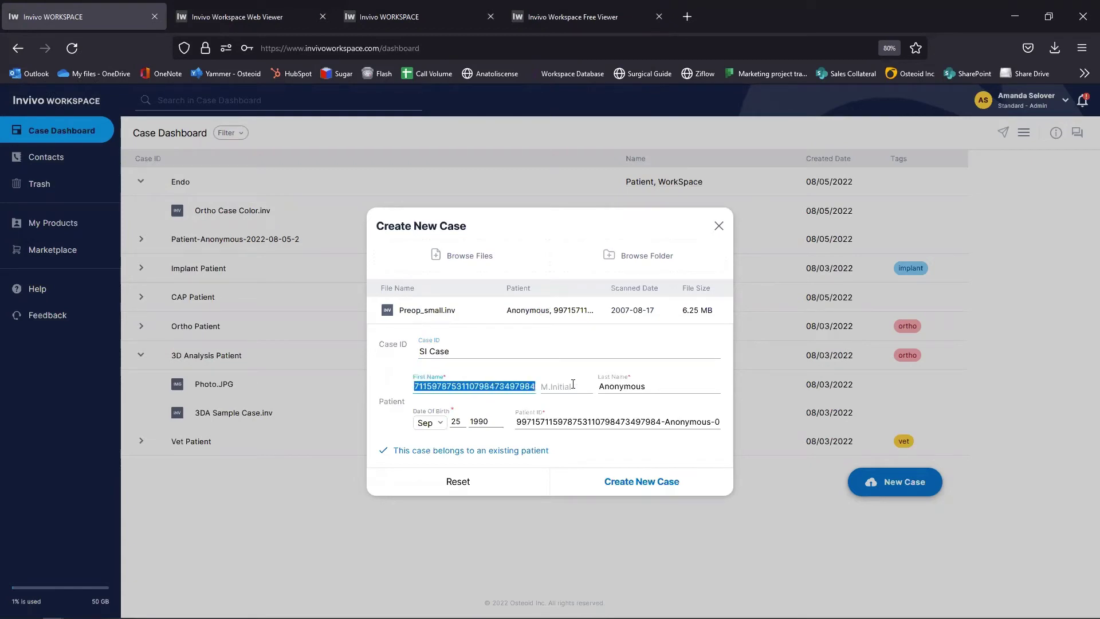
text(Patient)
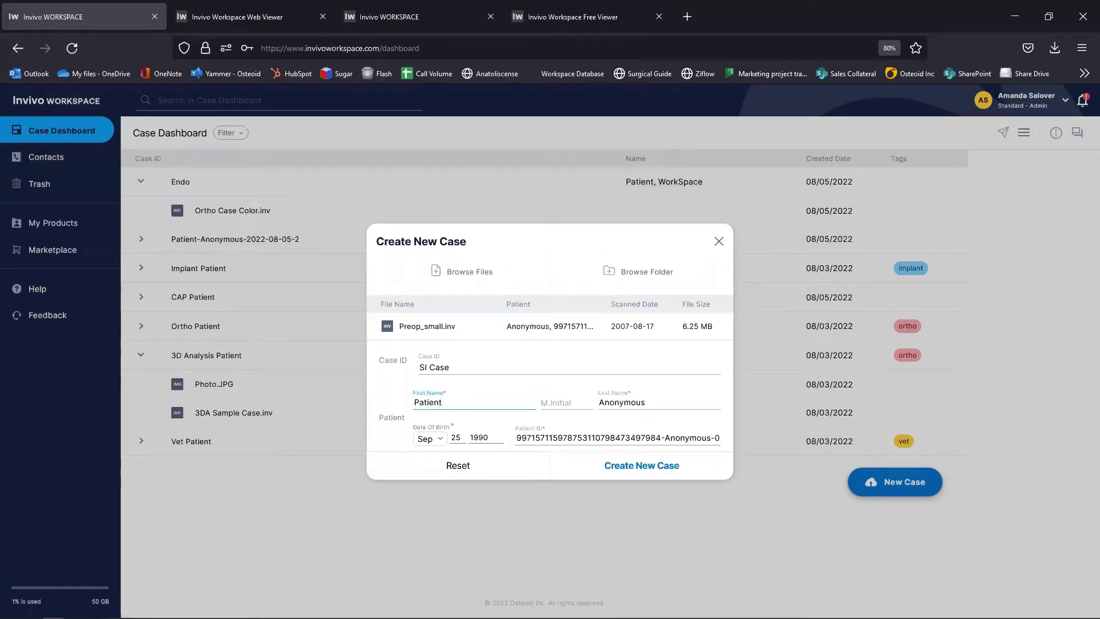
click(663, 471)
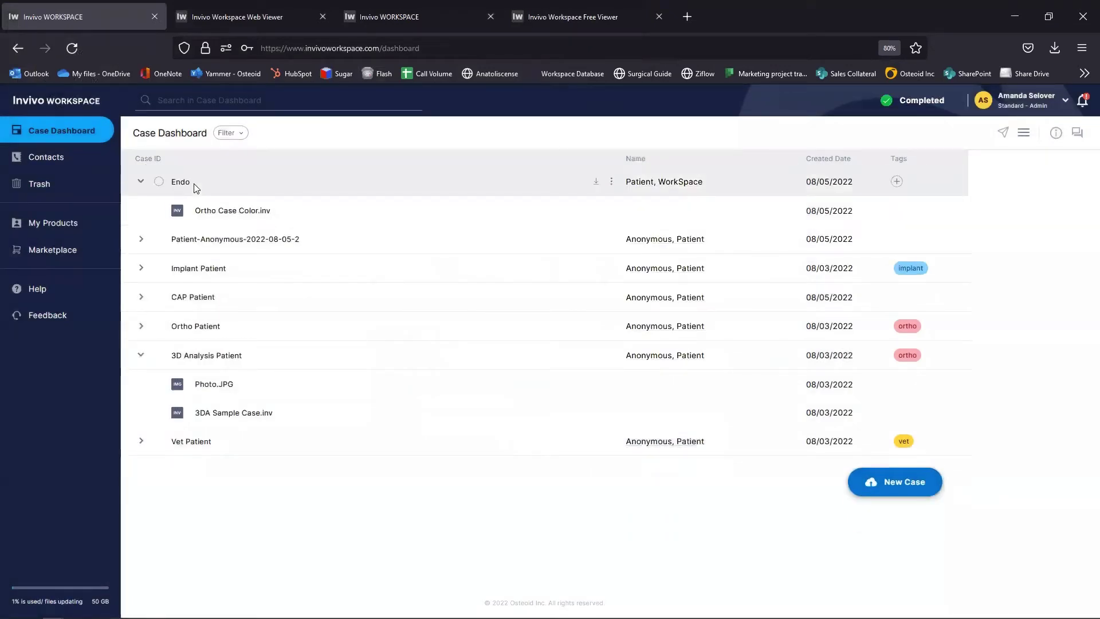
click(180, 182)
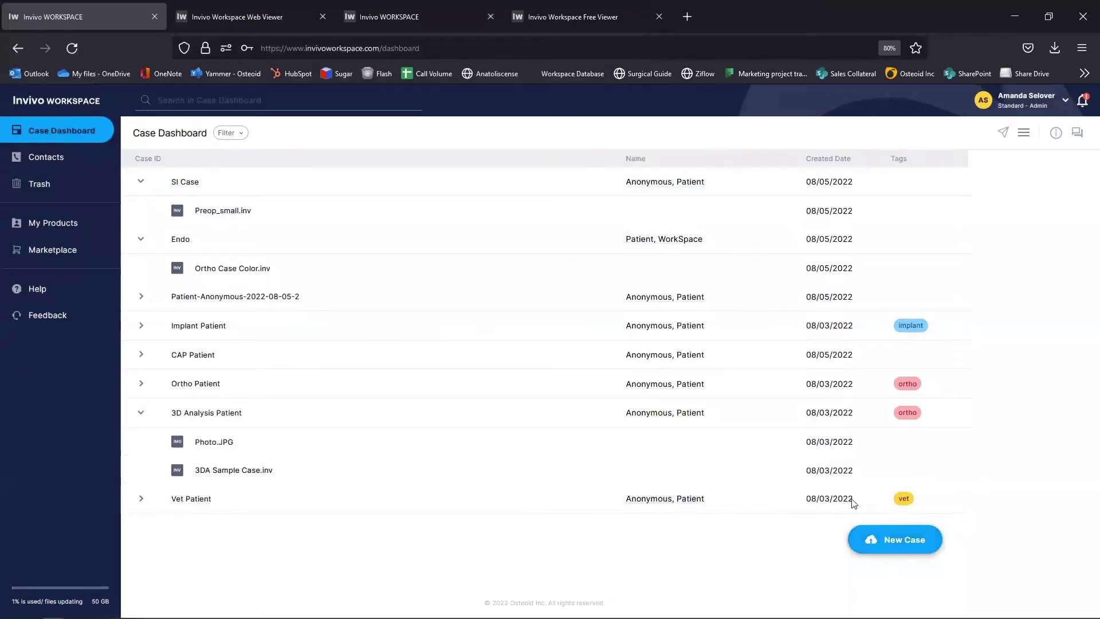
Step: Upload the Postop_small scan into SI Case and reload the dashboard
click(539, 194)
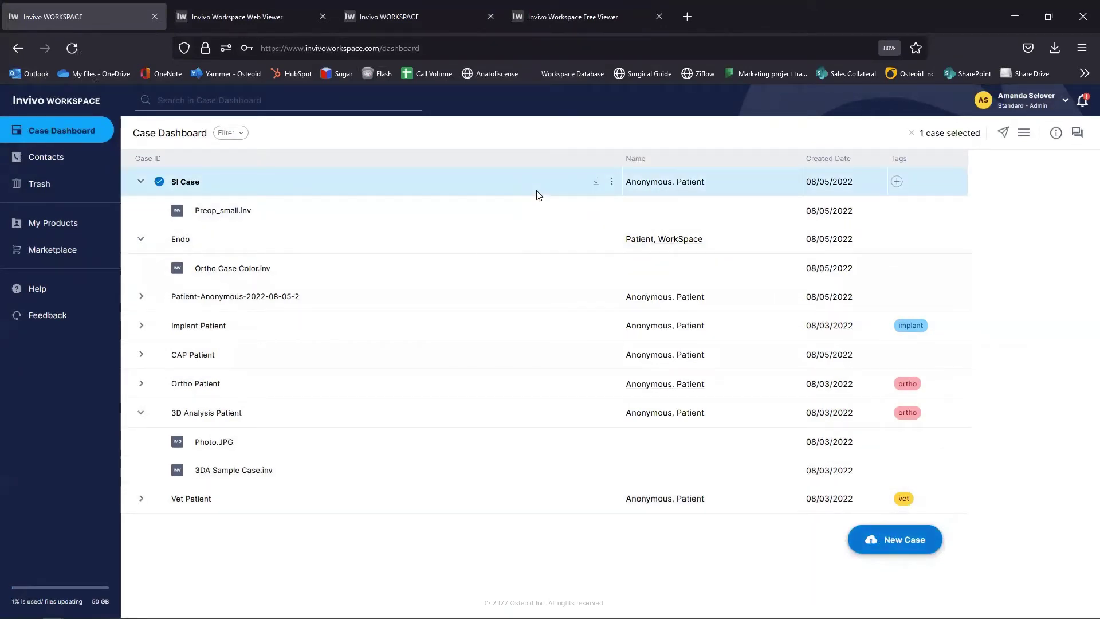
click(612, 184)
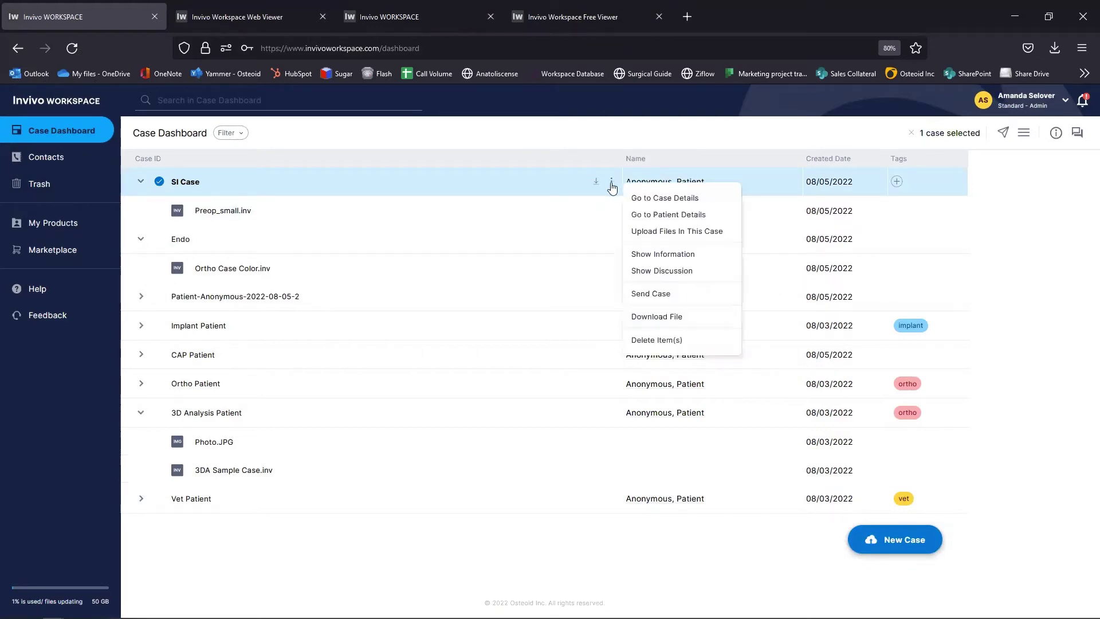
click(652, 232)
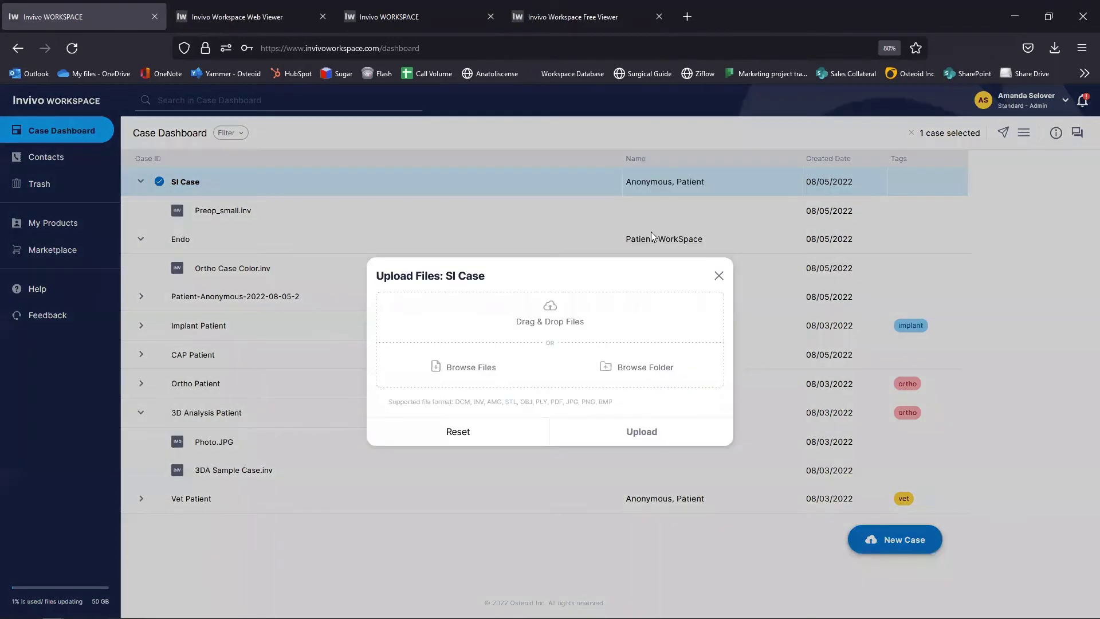
click(453, 367)
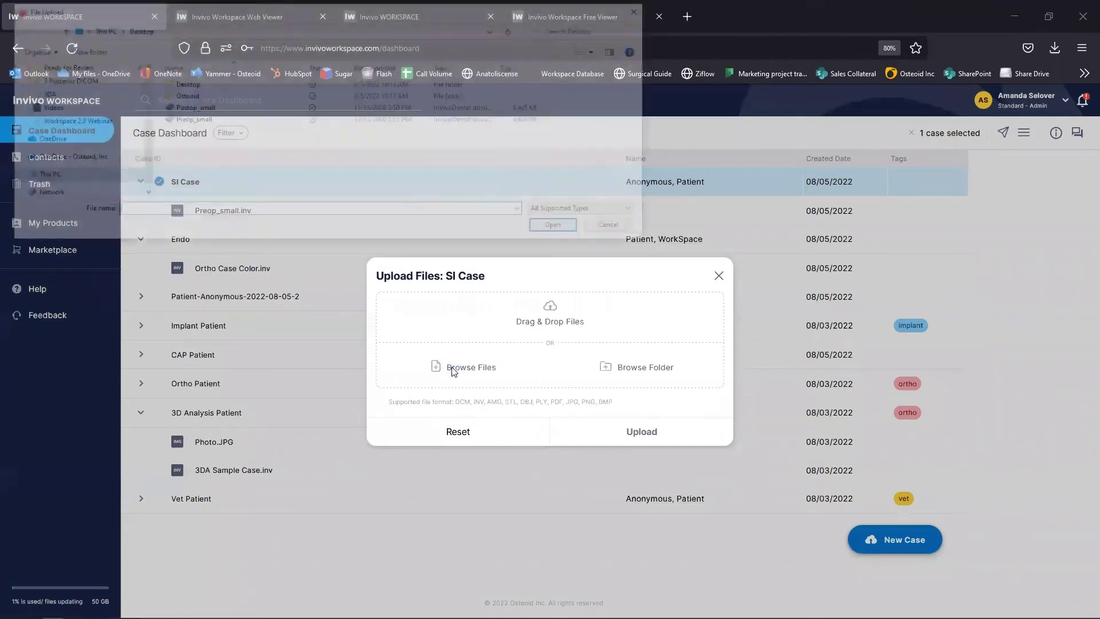
click(209, 108)
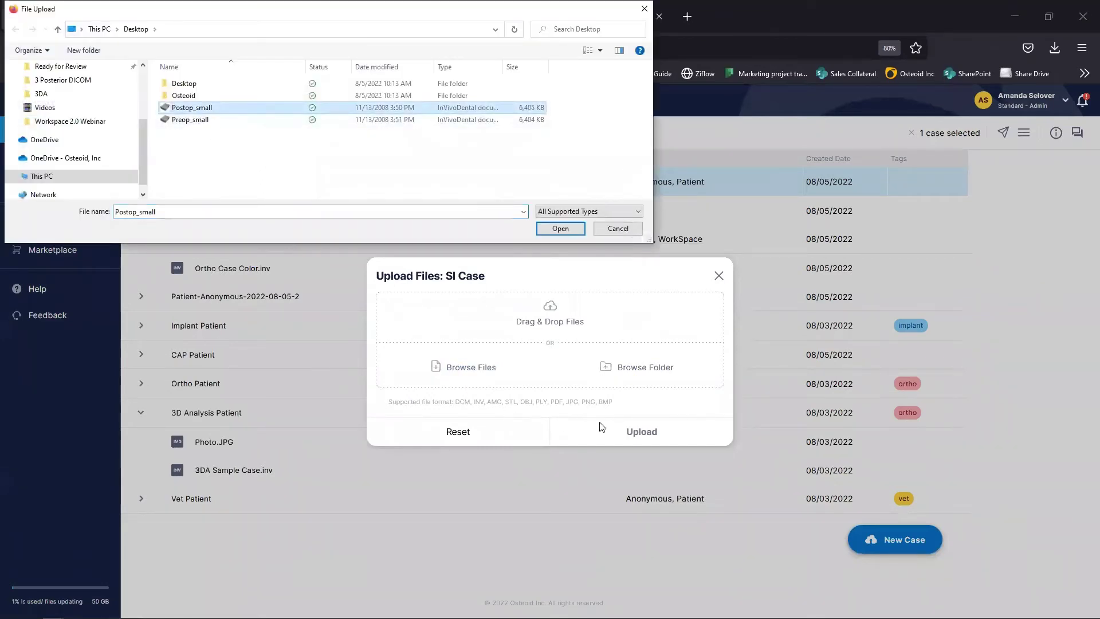
click(576, 228)
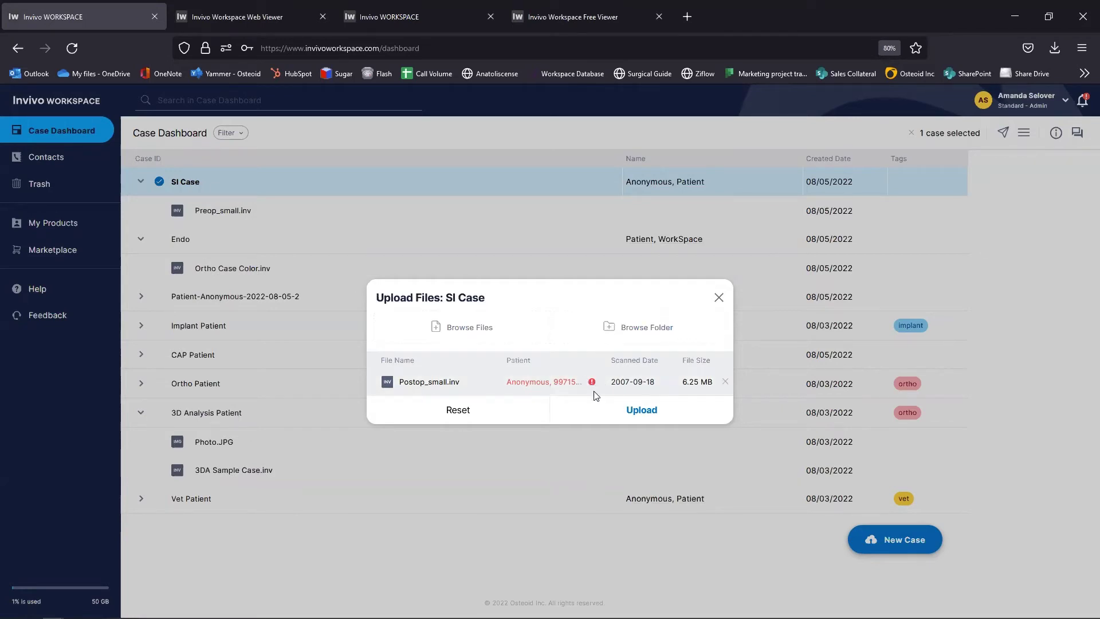
mouse_move(595, 387)
click(626, 413)
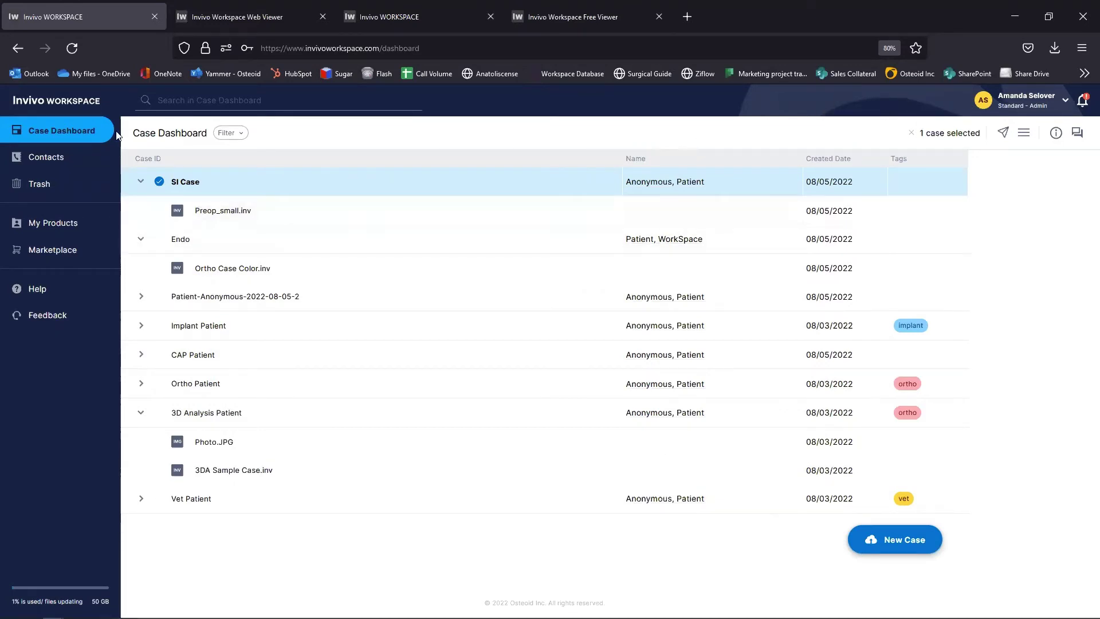
click(72, 48)
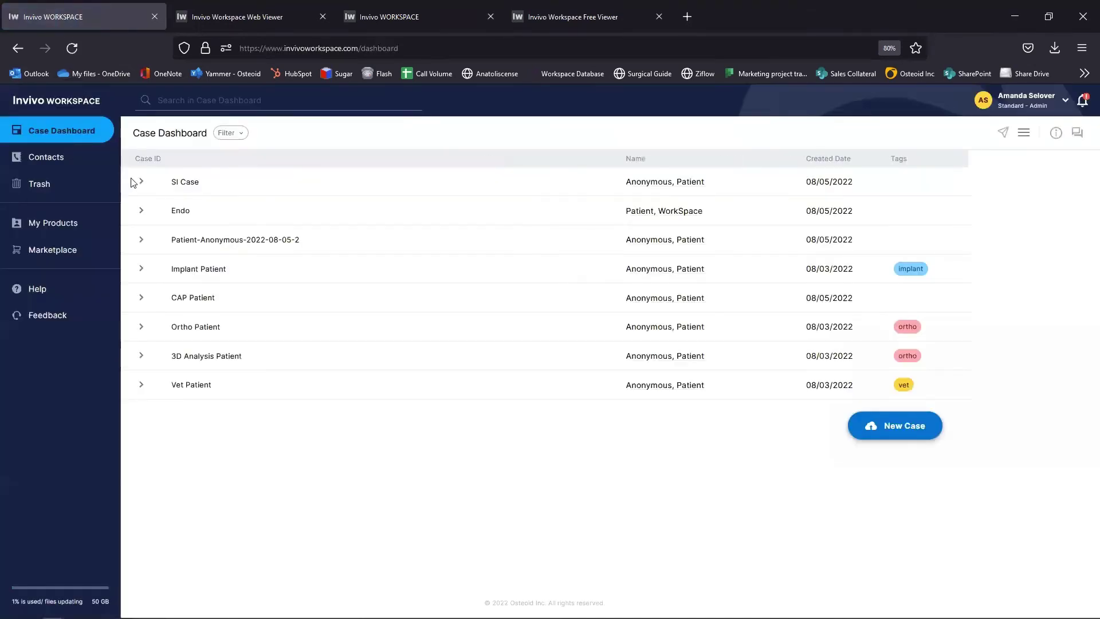
Step: Expand SI Case, select it and Preop_small.inv, then go to the SI Case details page
click(141, 182)
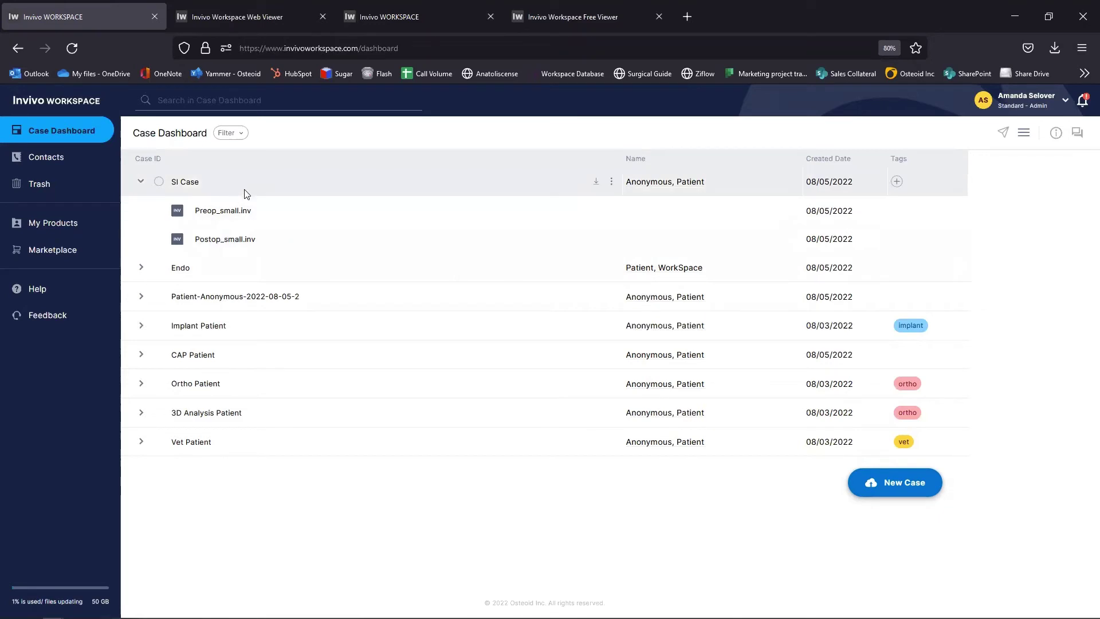
click(349, 192)
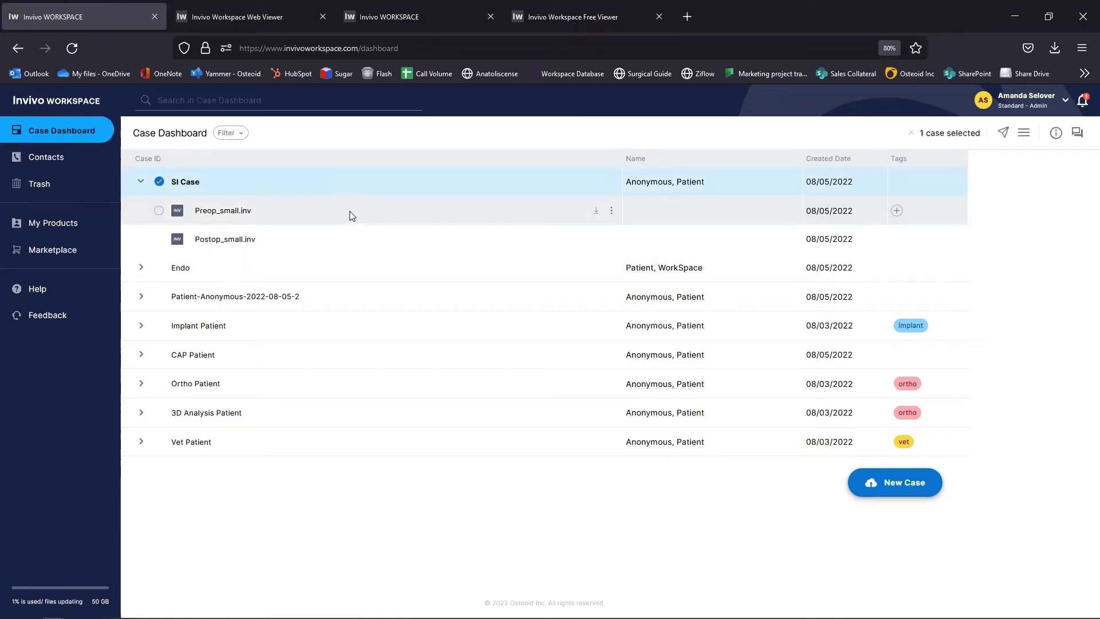
click(351, 214)
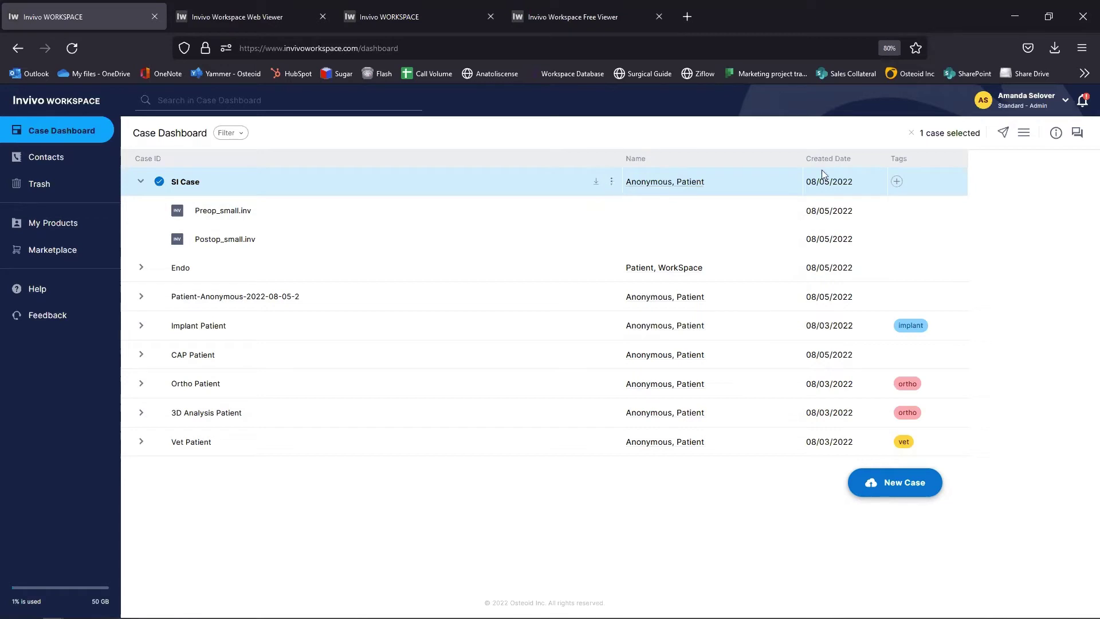
click(1025, 138)
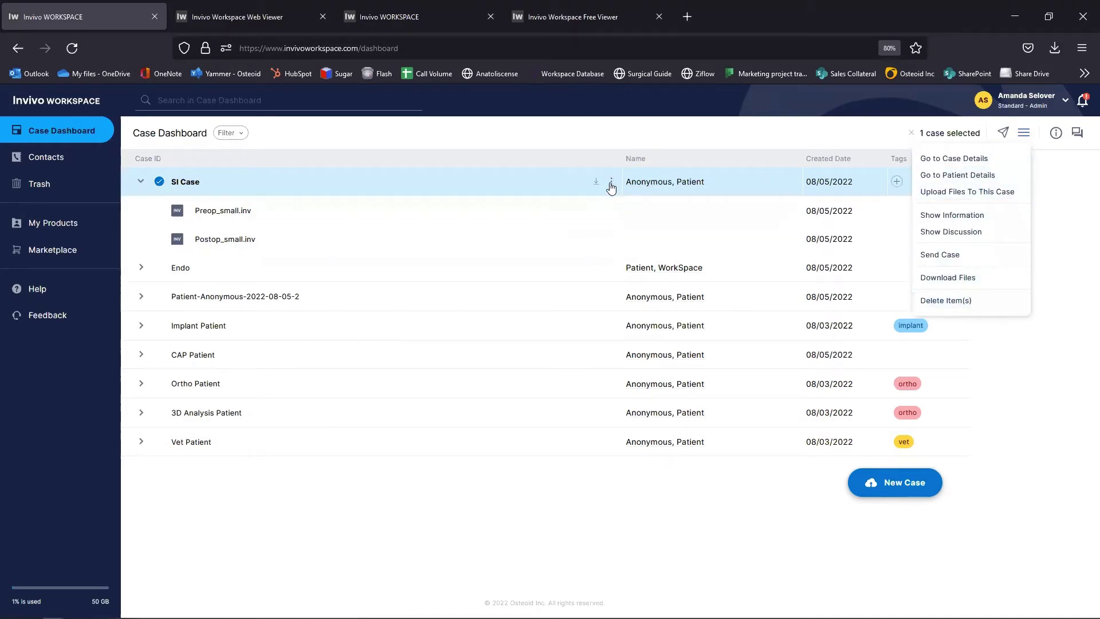
click(611, 183)
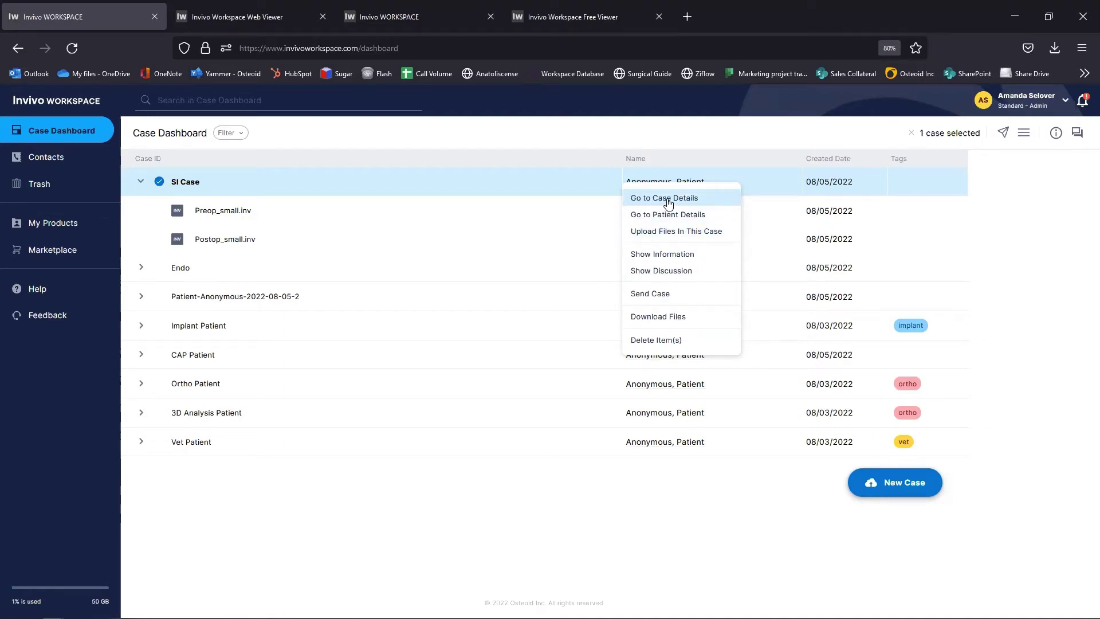
click(668, 205)
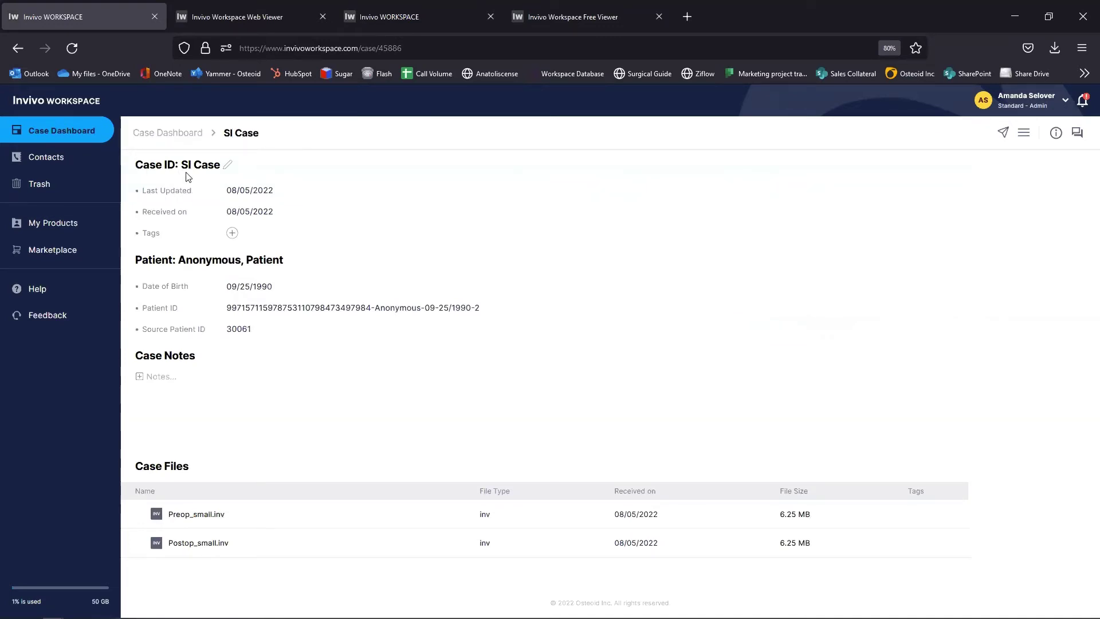
Step: Change the Case ID to SuperImposition Case and go back to the Case Dashboard
click(227, 165)
text(uperImposition)
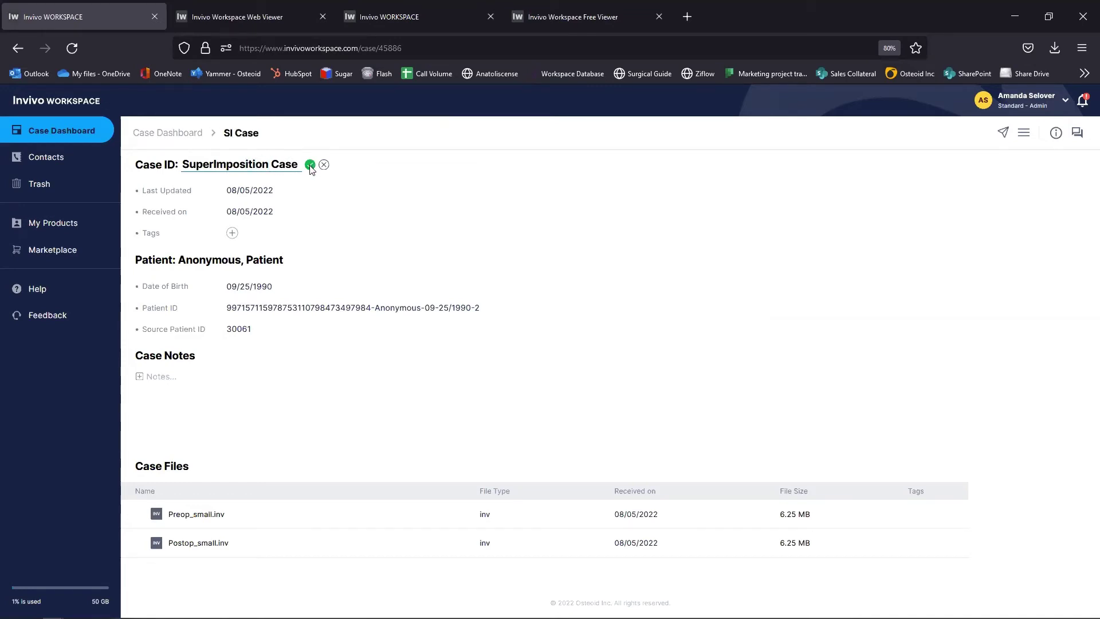
click(310, 166)
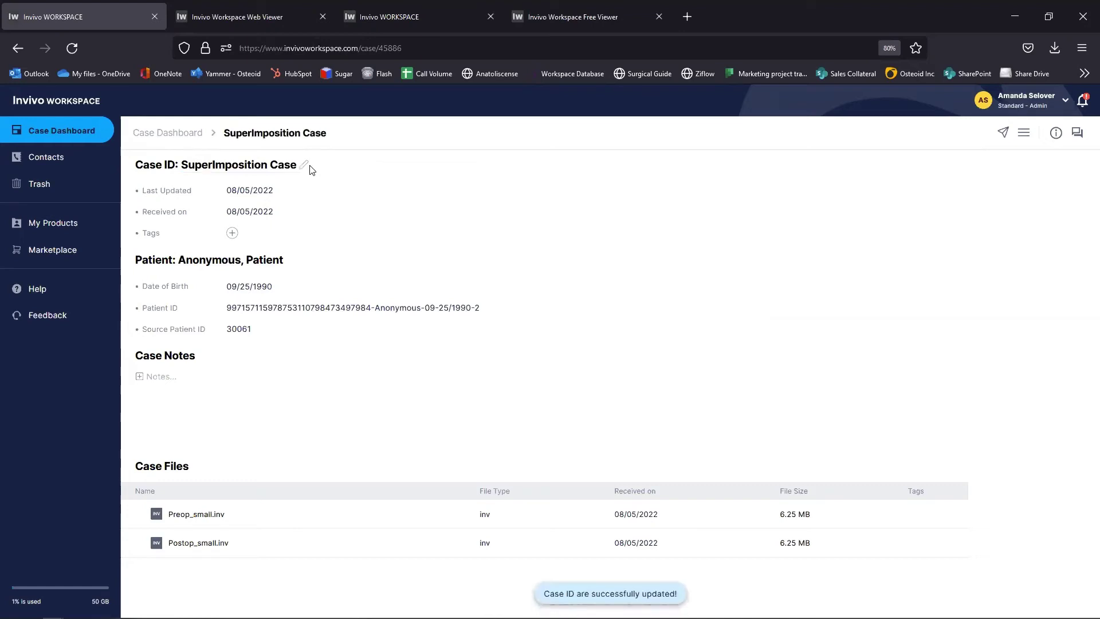
click(165, 376)
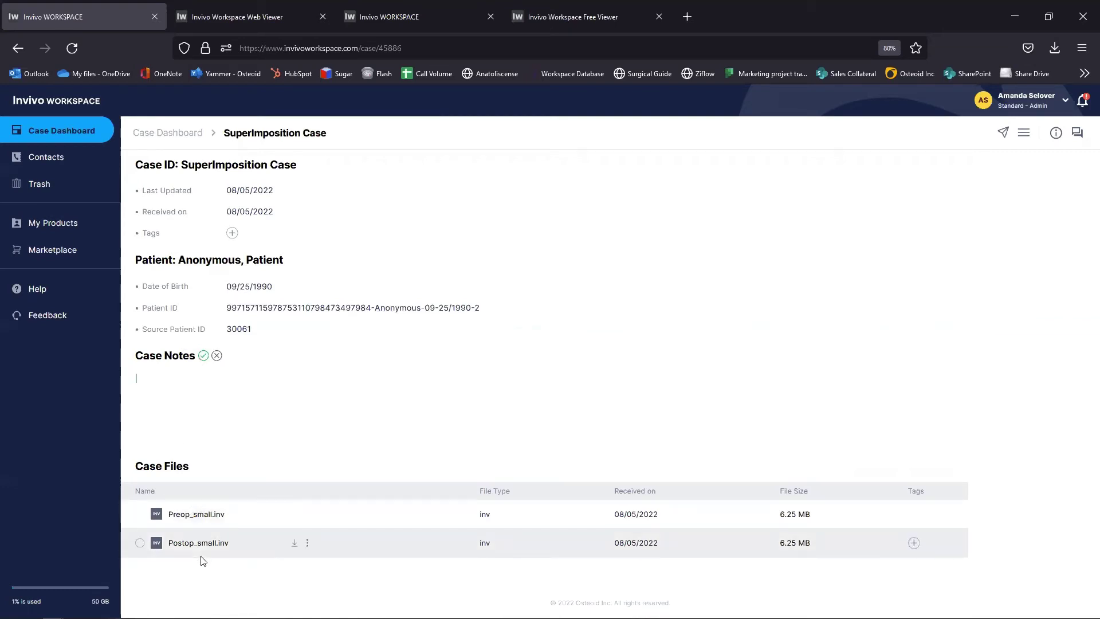
click(159, 133)
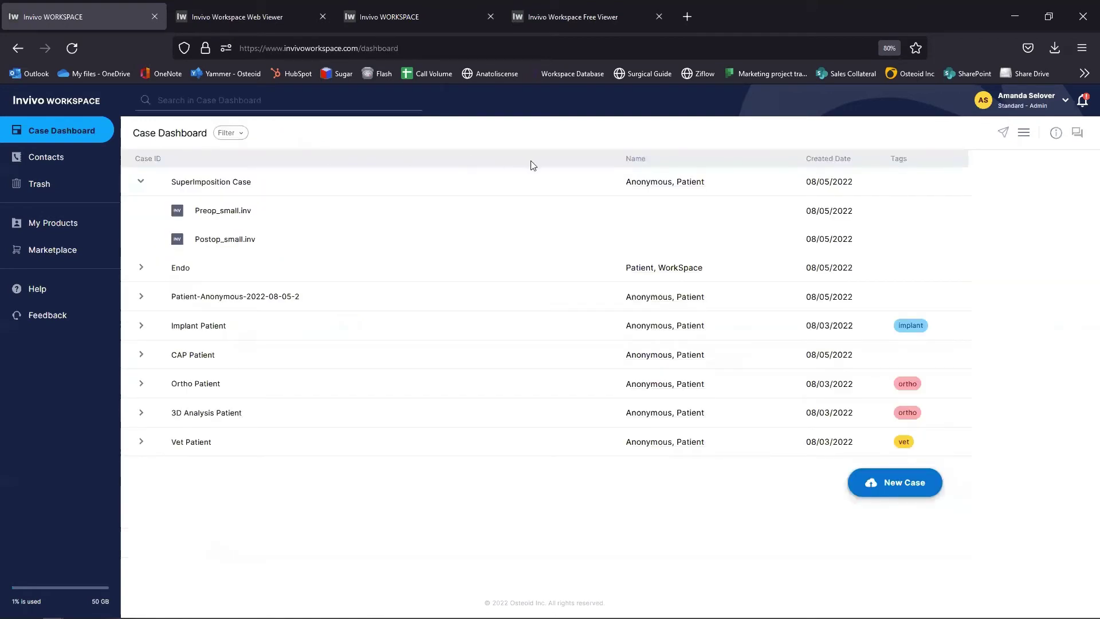
click(611, 184)
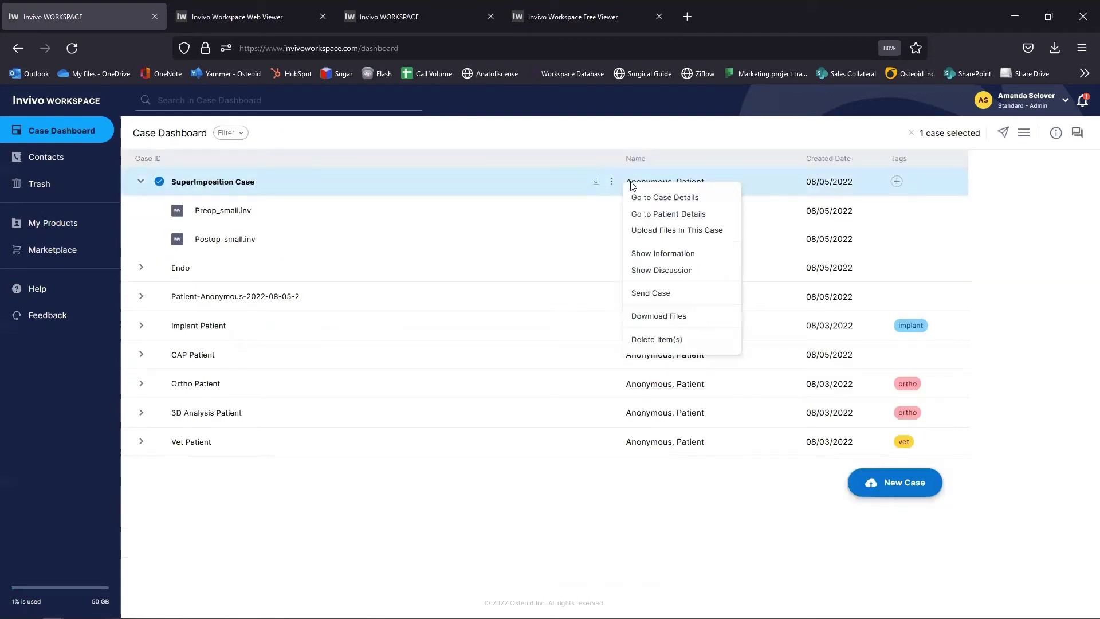
Step: Open the case's patient details and set the first name to Patient 1
click(663, 216)
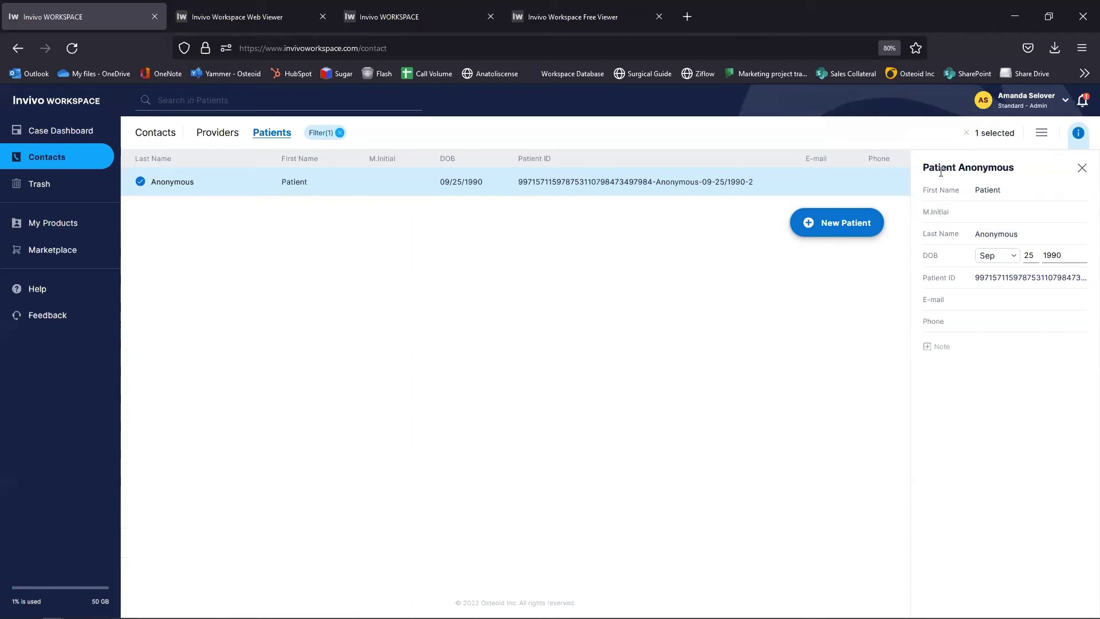
click(991, 191)
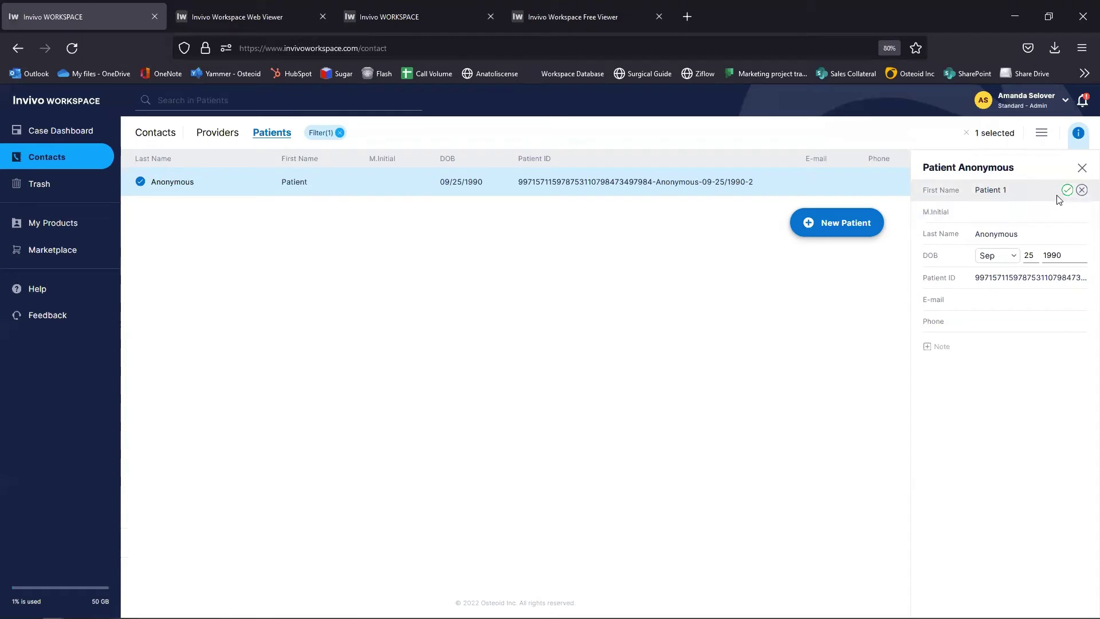
click(1067, 190)
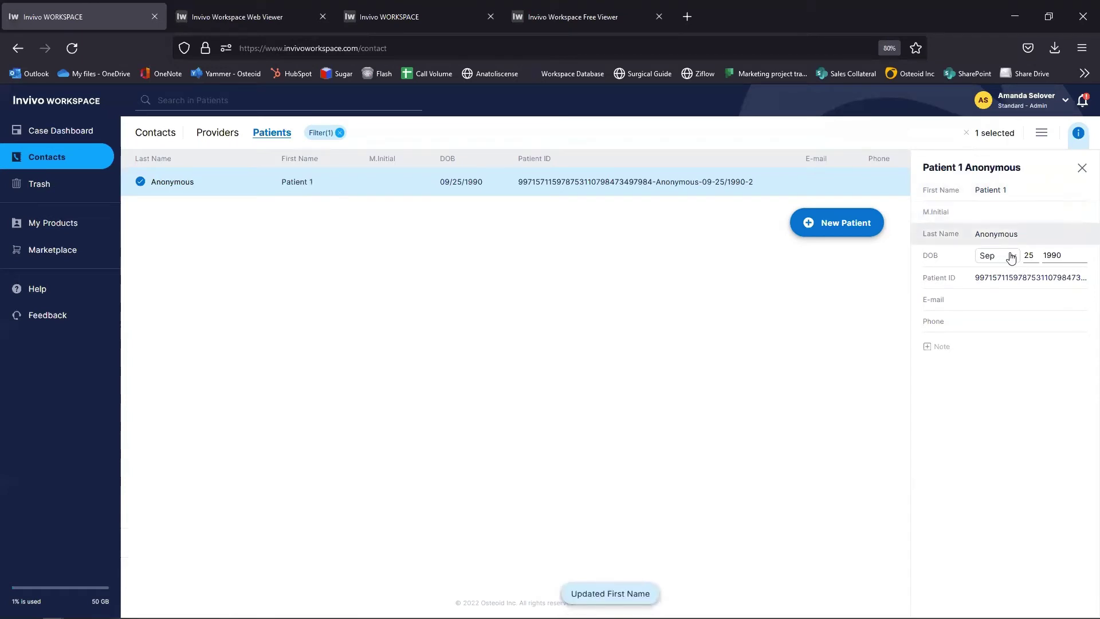
Step: Replace the long generated patient ID with 123
click(1005, 279)
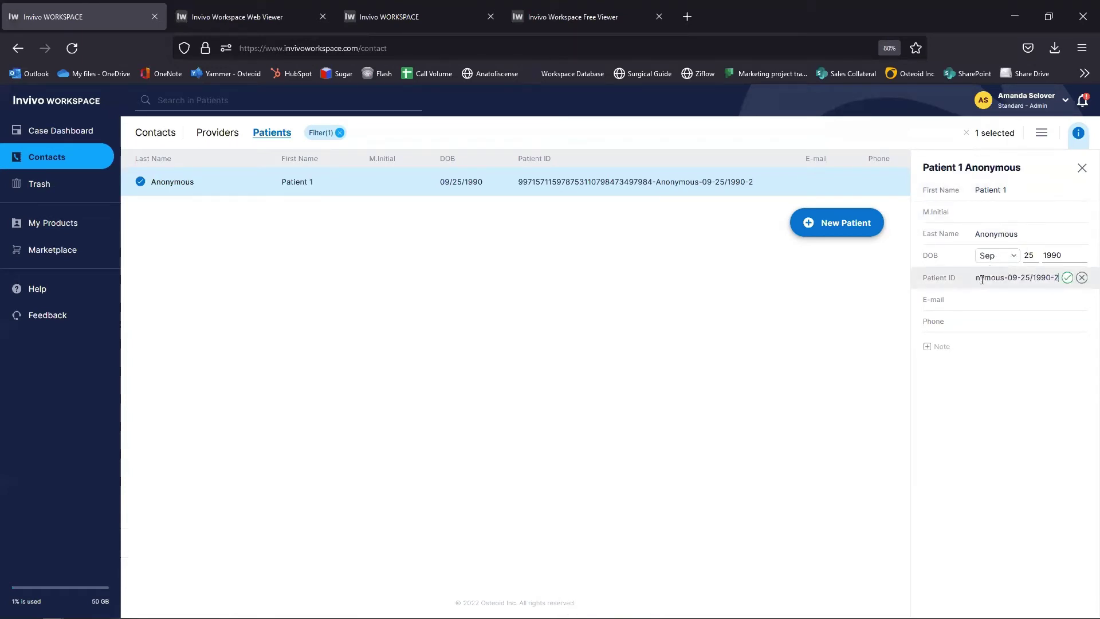
triple_click(976, 277)
click(1059, 278)
key(BackSpace)
drag(1054, 278, 941, 279)
key(BackSpace)
text(123)
click(1068, 278)
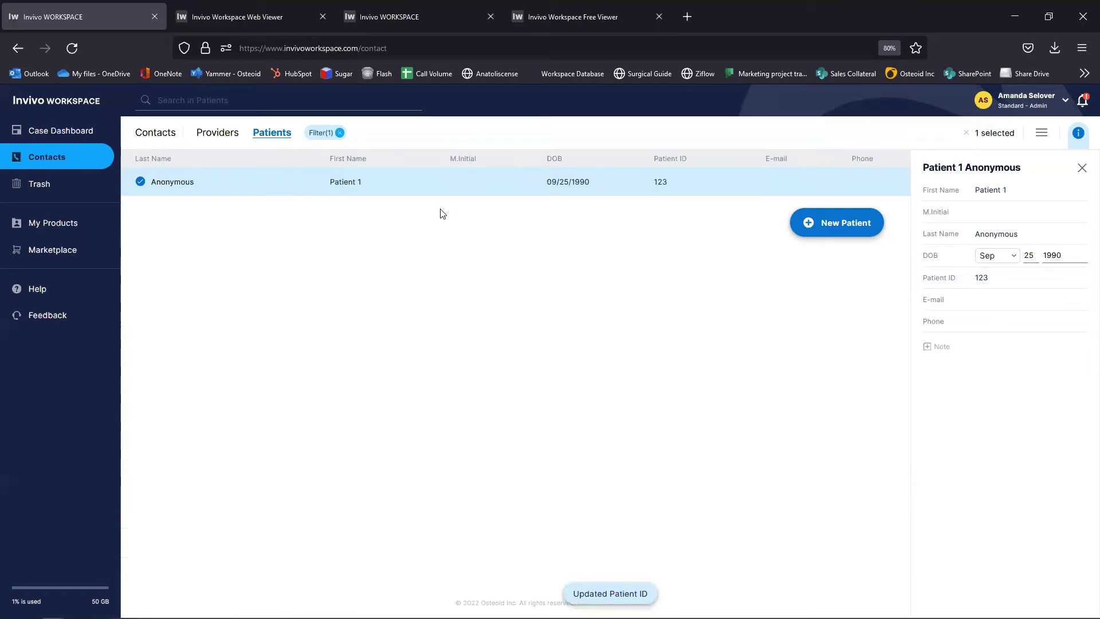
Step: Back on the dashboard, show SuperImposition Case's information and then its empty Discussions panel
click(53, 132)
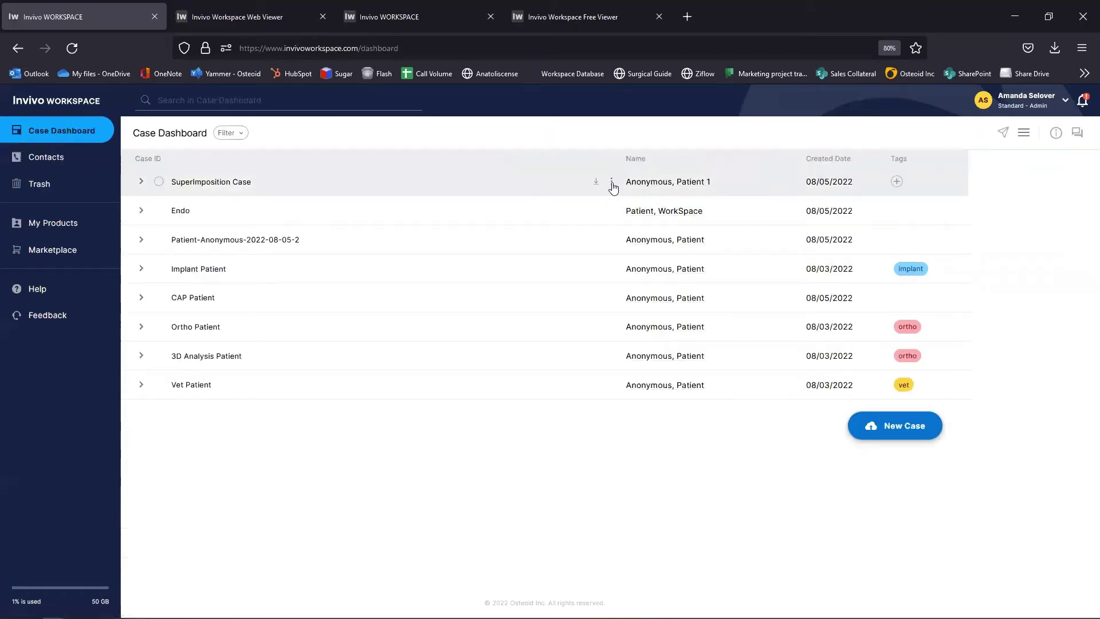
click(611, 182)
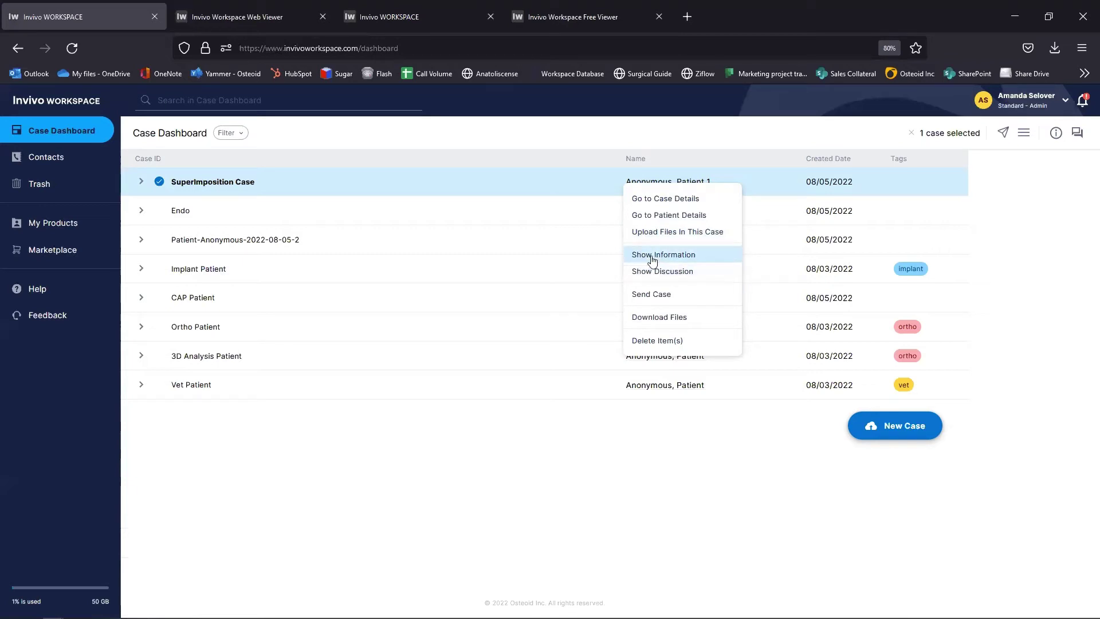
click(654, 255)
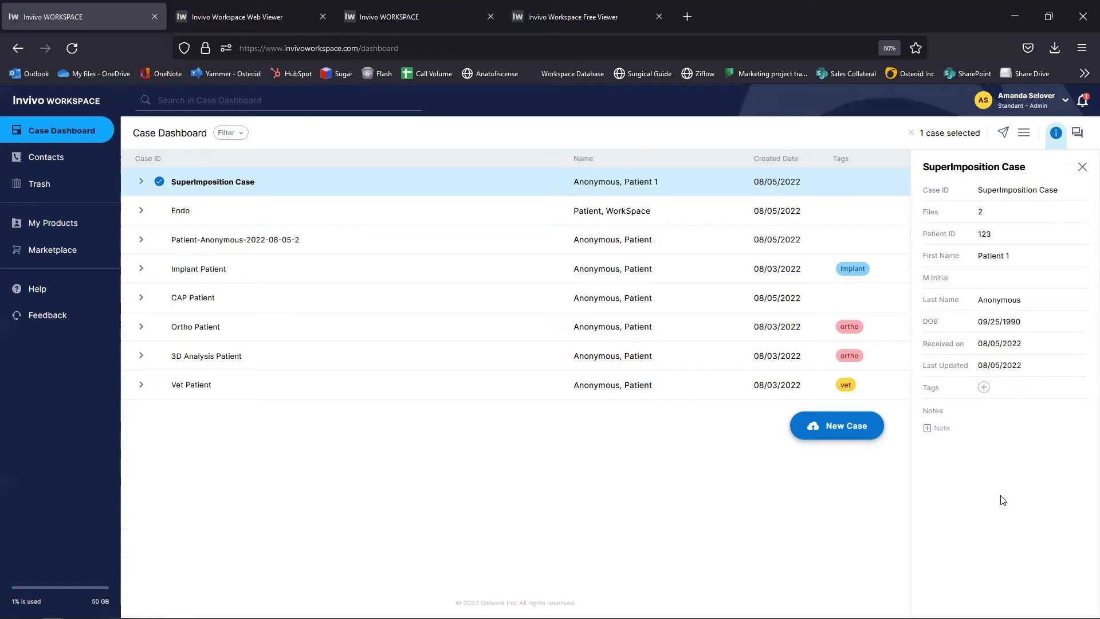
click(560, 183)
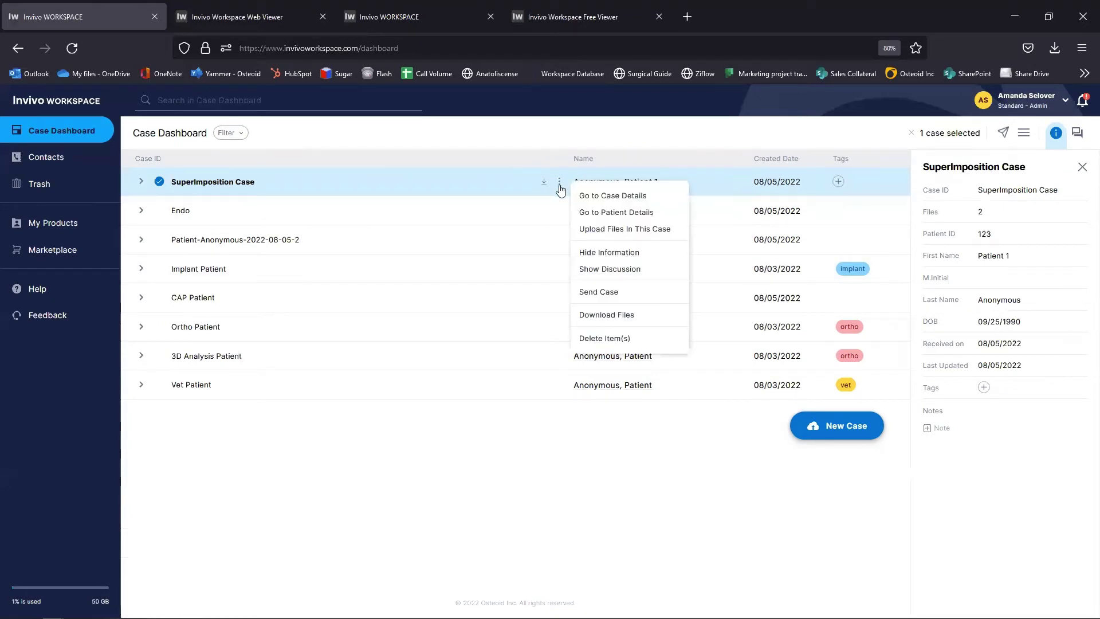
click(600, 273)
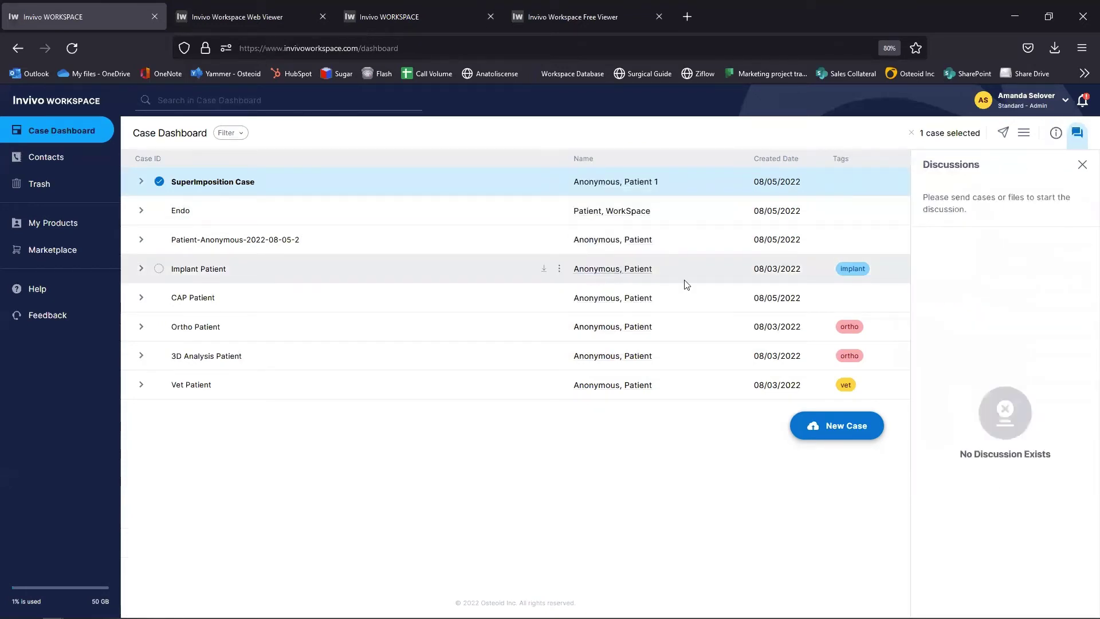
Step: Select only the Endo case and post 'looks good' in its Ortho Demo discussion
click(158, 211)
click(158, 182)
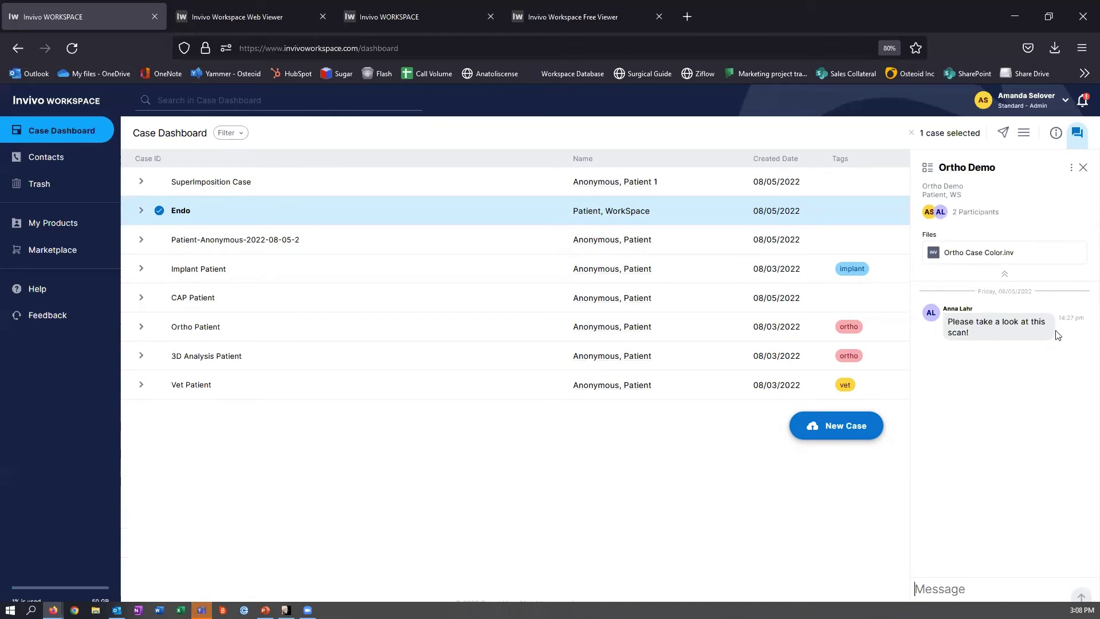
click(950, 586)
text(looks good)
click(1082, 598)
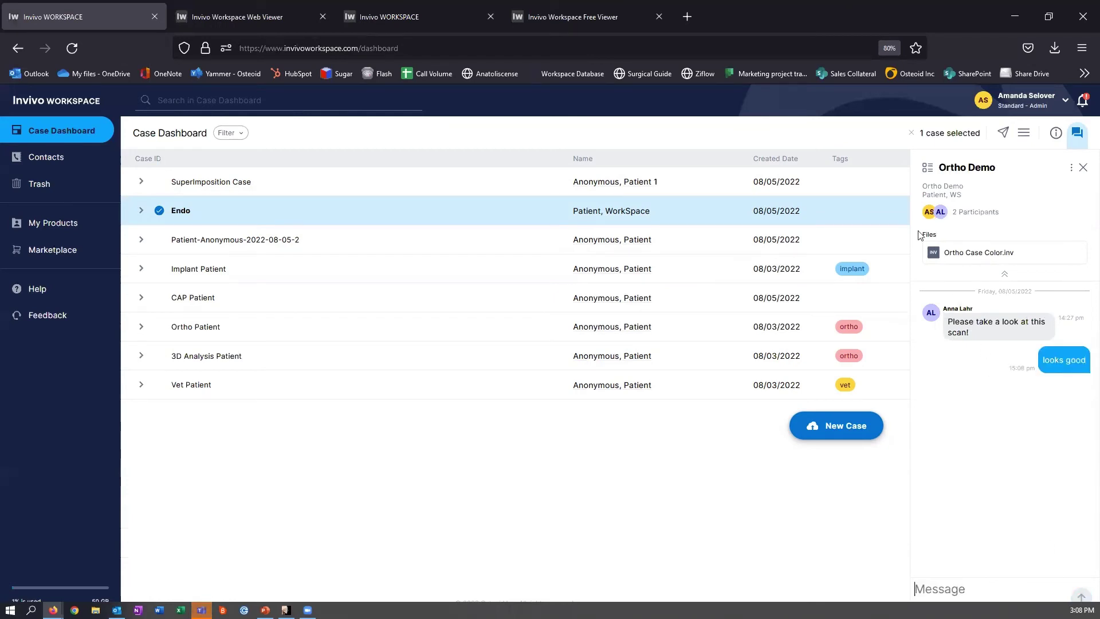
Step: Open and close the discussions list, then close the Ortho Demo chat panel
click(929, 171)
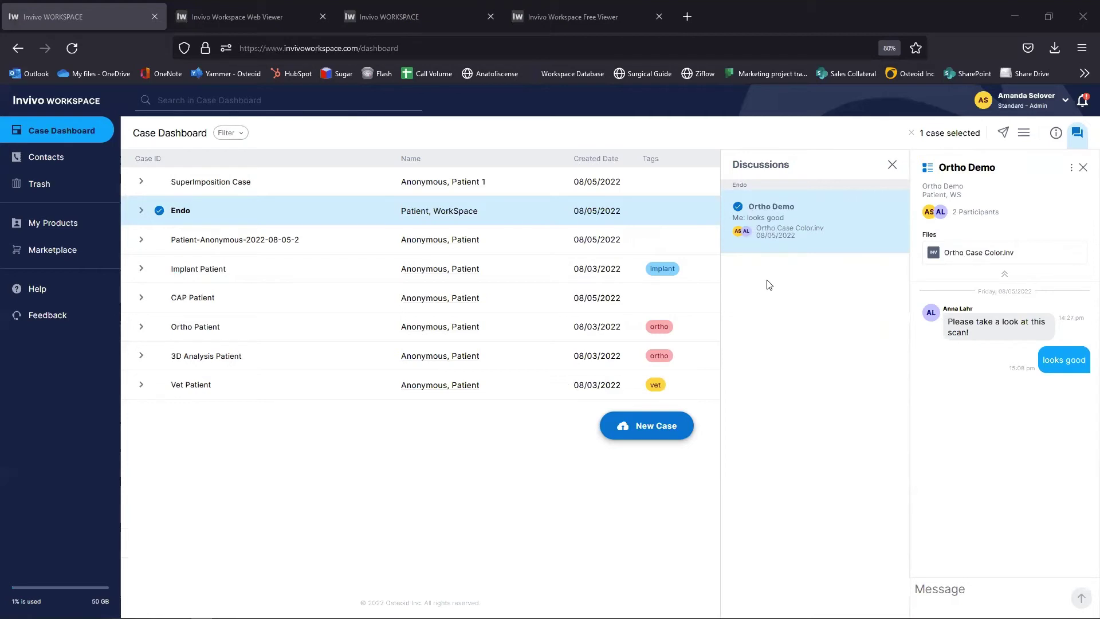
click(893, 164)
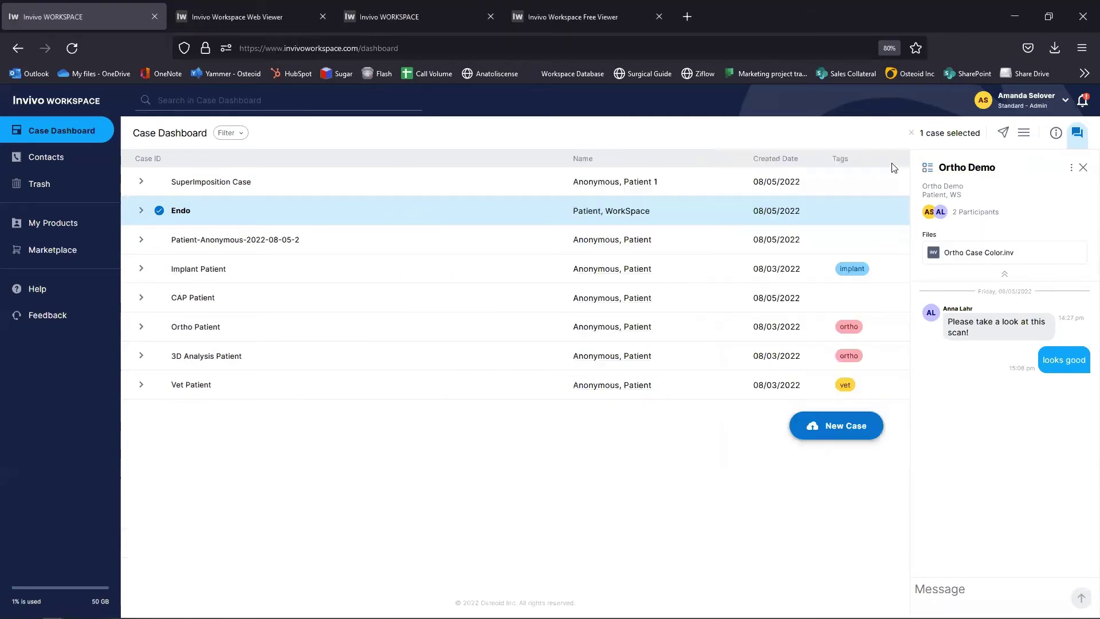
click(1083, 167)
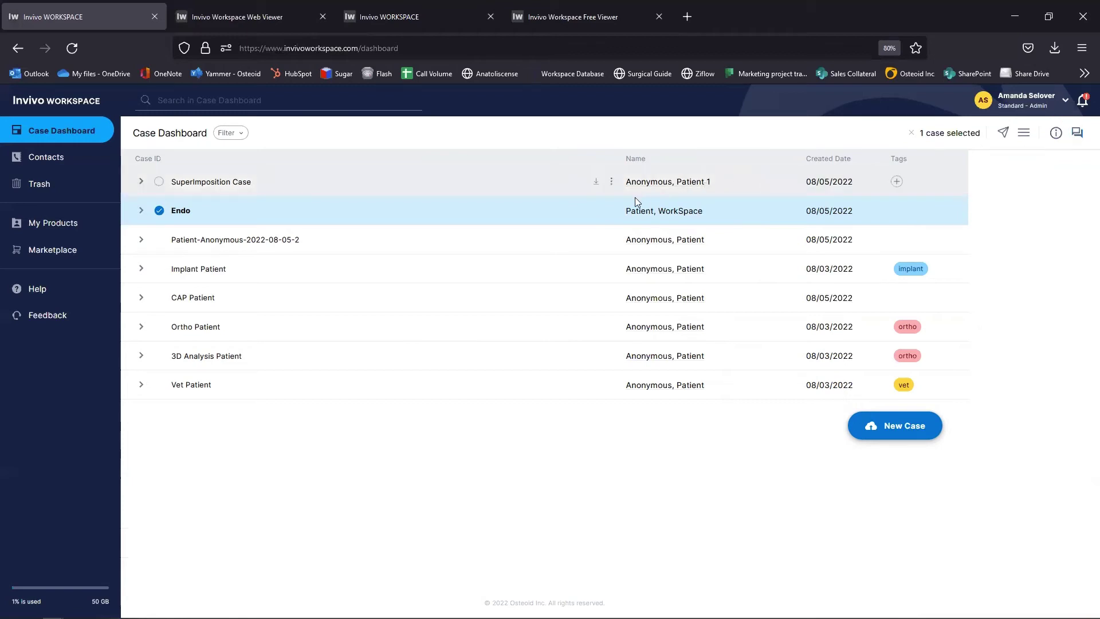
Step: Open Send Case for Endo and add the suggested colleague as recipient via First Name
click(612, 213)
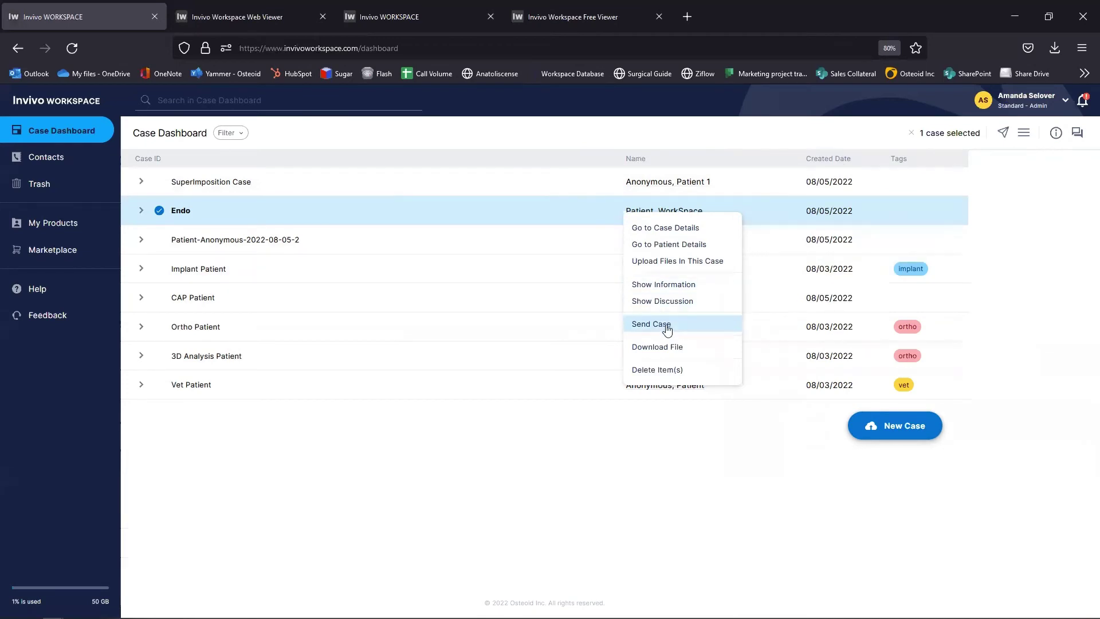
click(664, 325)
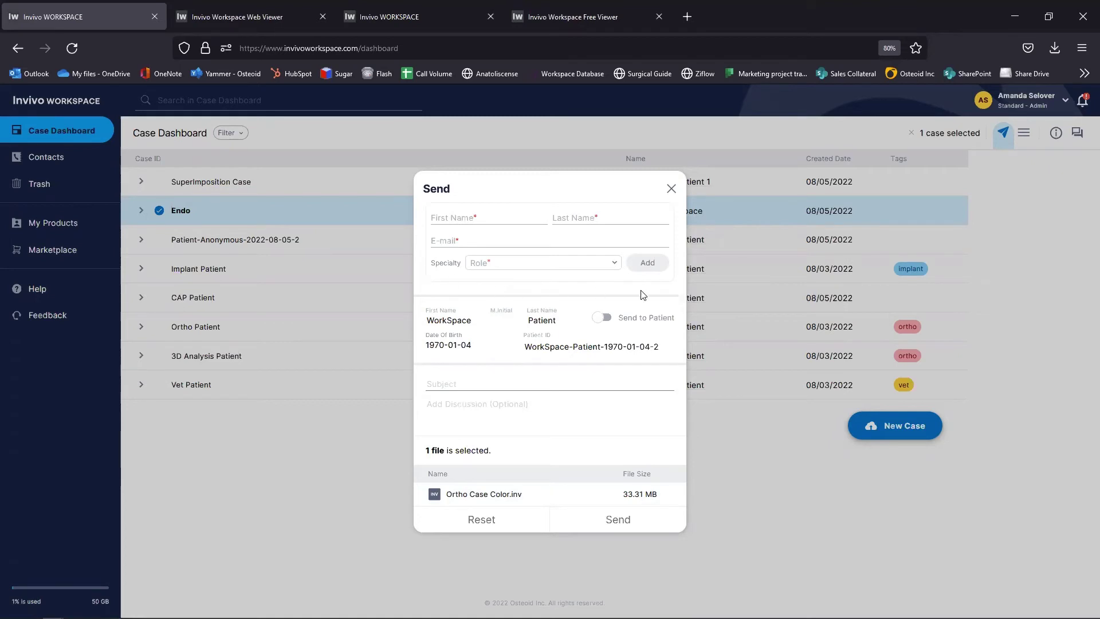
click(465, 219)
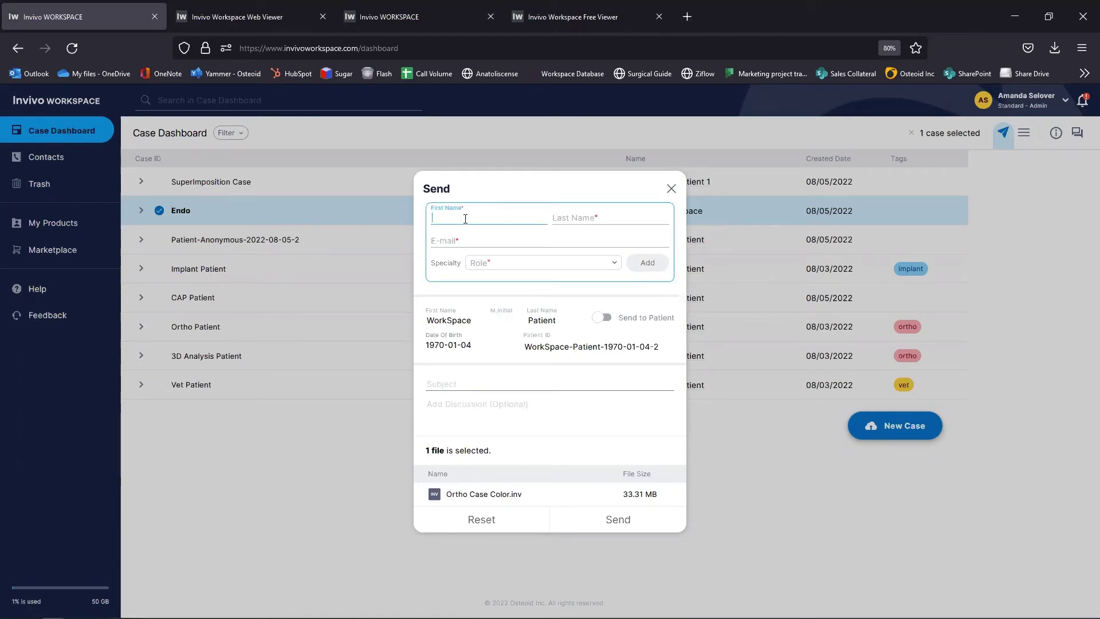
text(a)
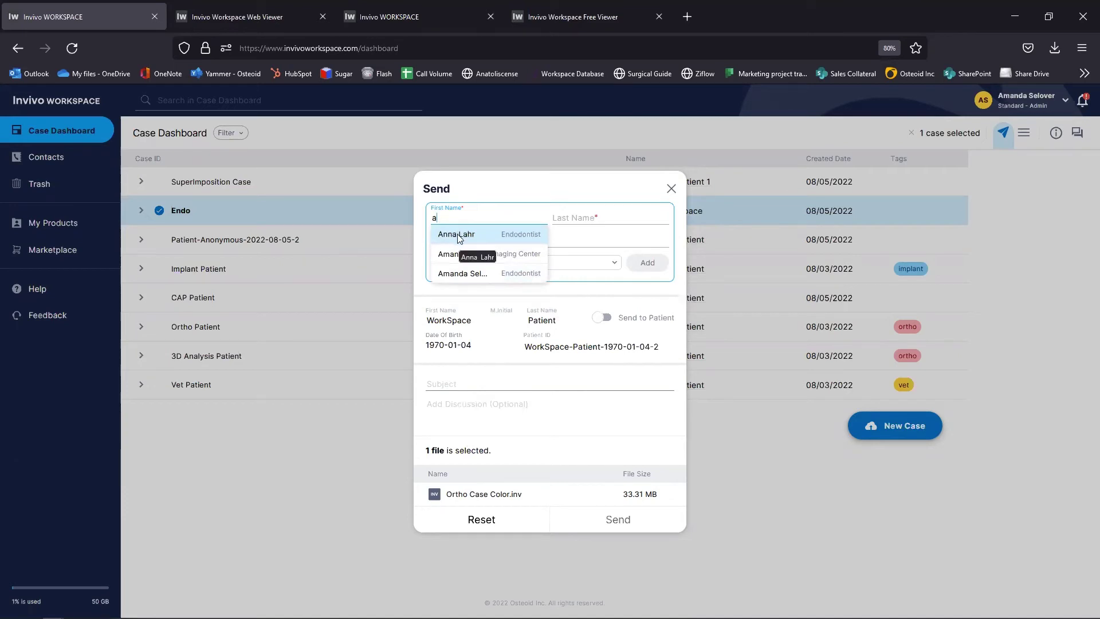
click(456, 235)
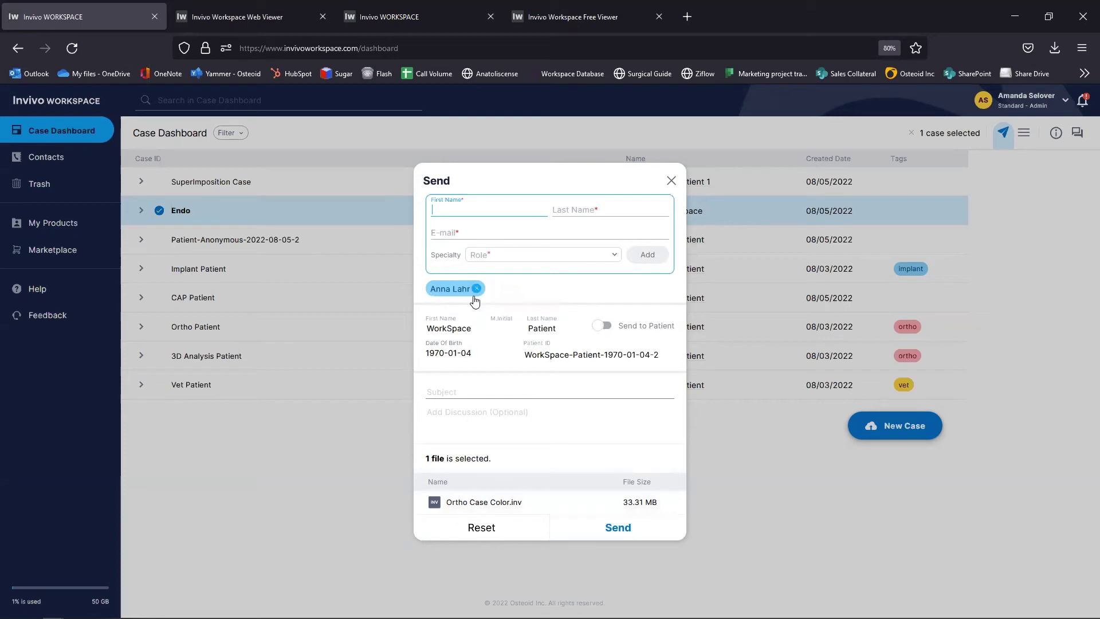
Step: Add the patient's e-mail as a recipient, type 'please take a lookpatient' as the message, then close the Send dialog unsent
click(605, 326)
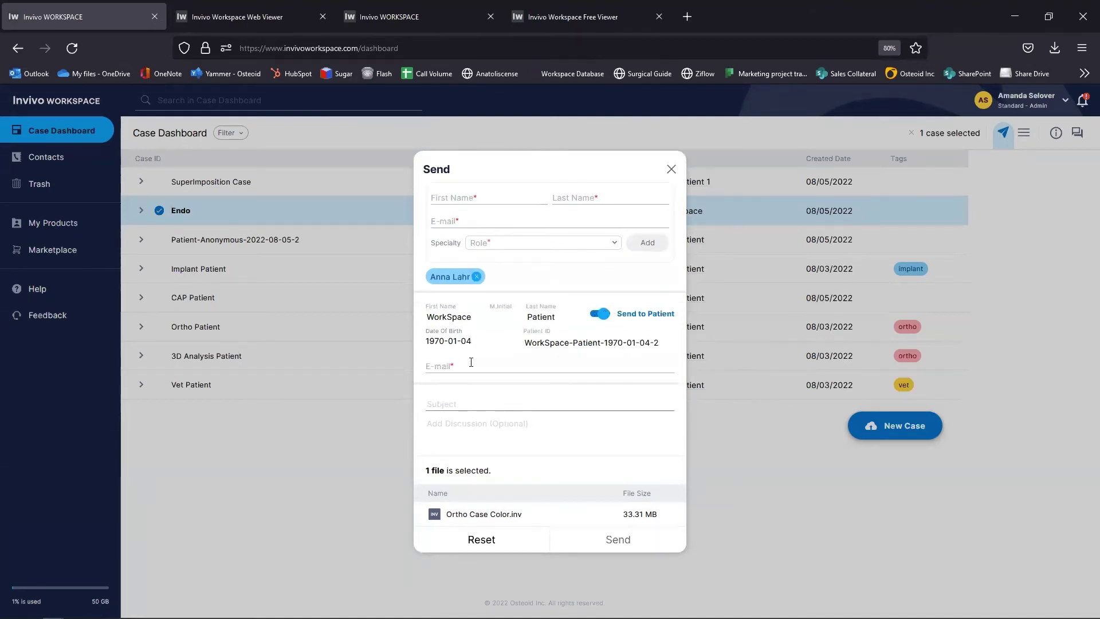
click(642, 364)
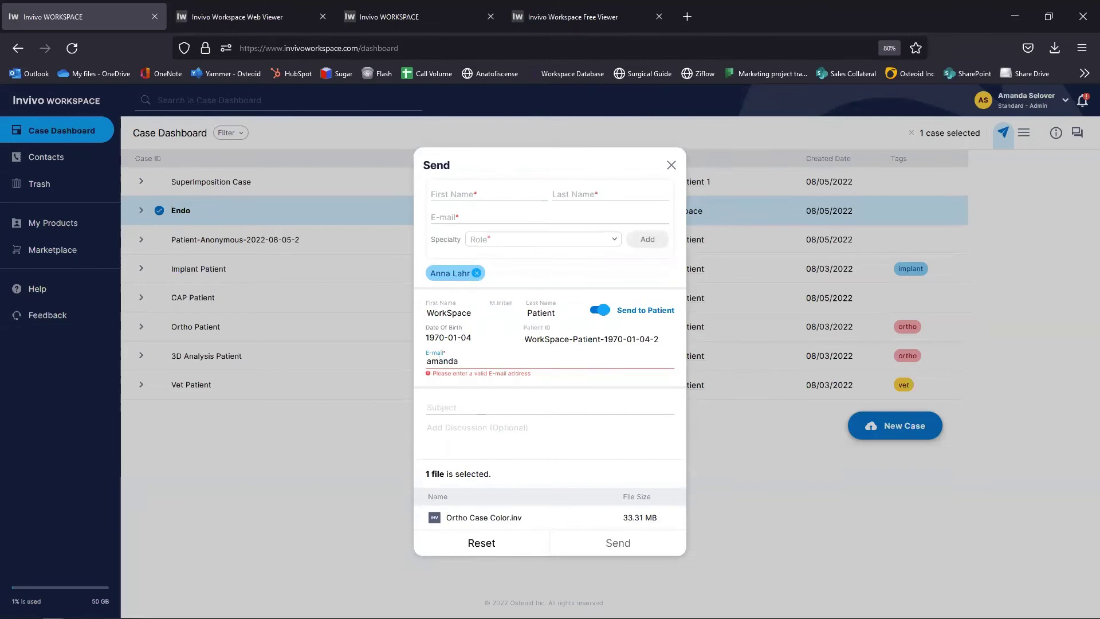
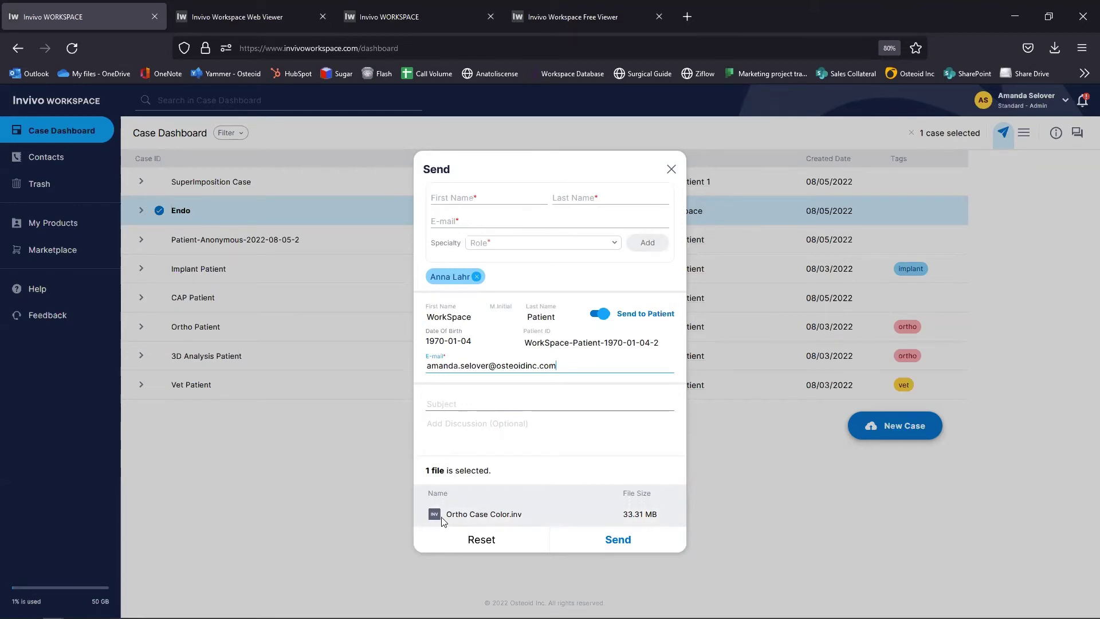
click(457, 403)
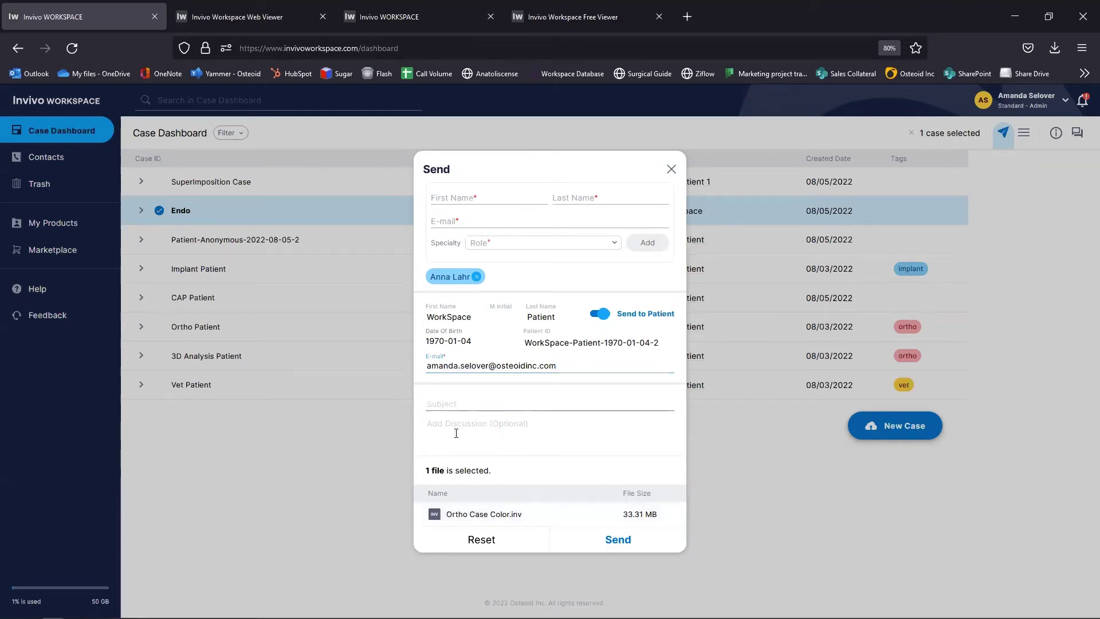
text(p)
text(lease take a look)
text(patient 1)
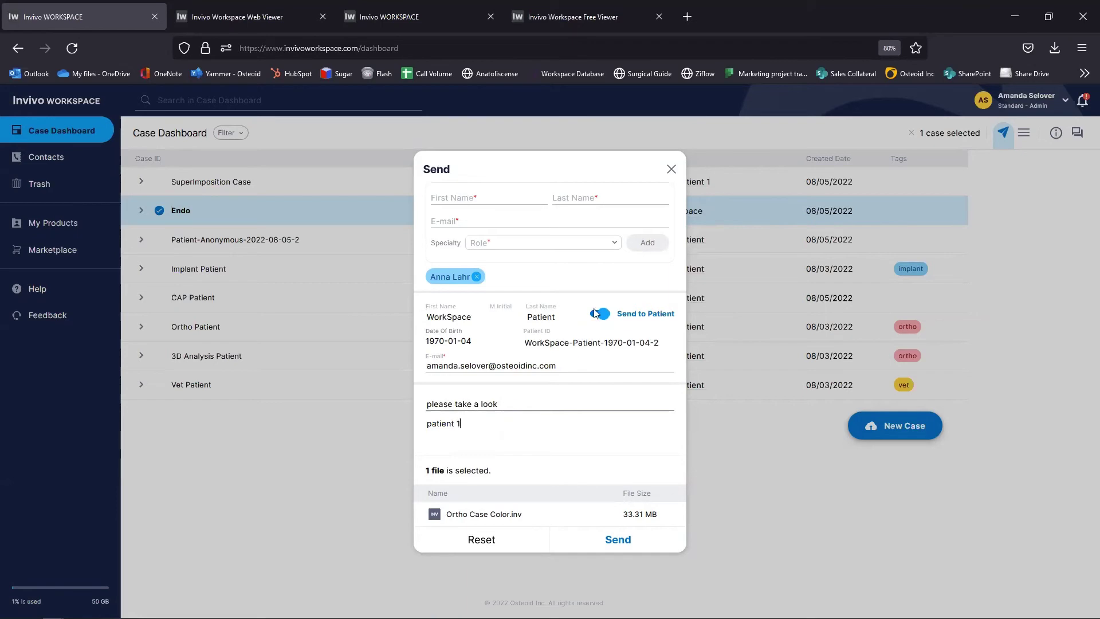
click(672, 169)
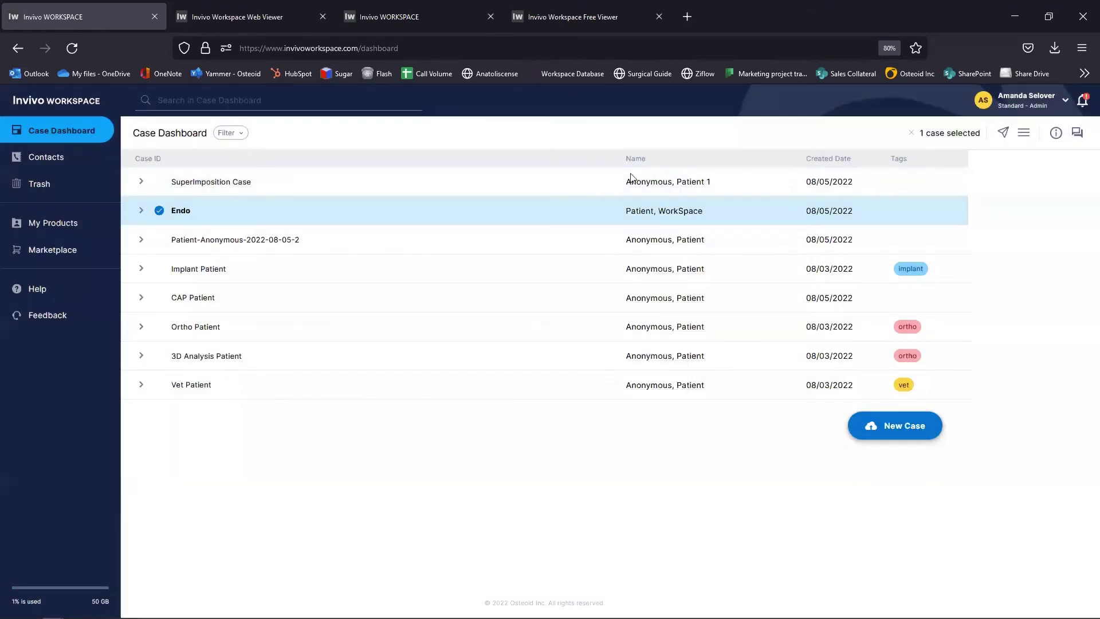
Step: Download Ortho Case Color.inv from the Endo case's actions menu and dismiss the downloads panel
click(612, 212)
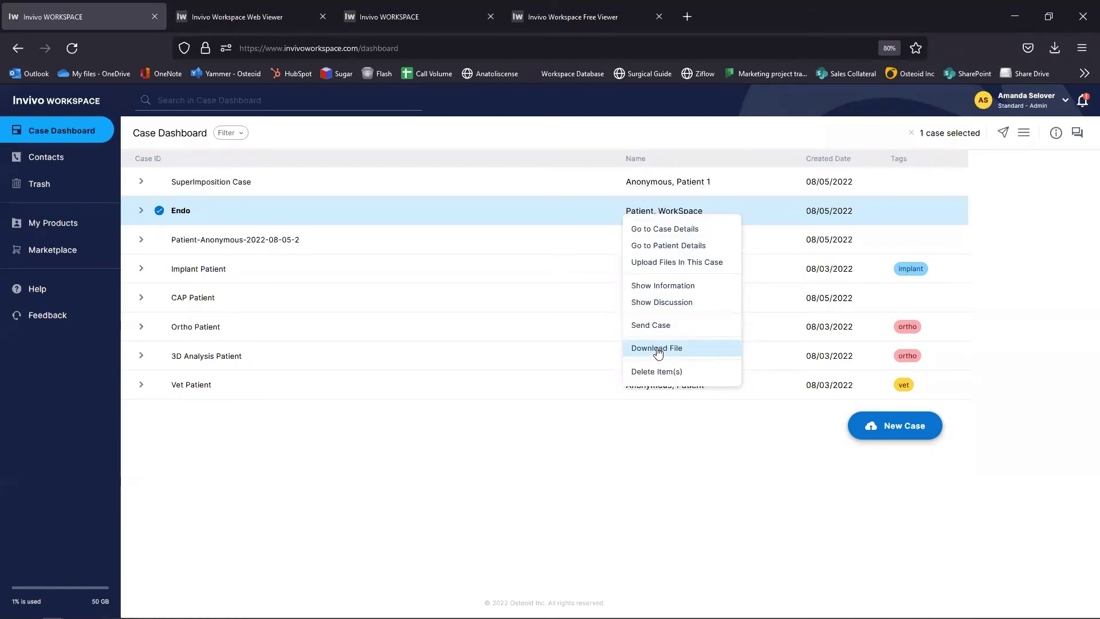
click(657, 349)
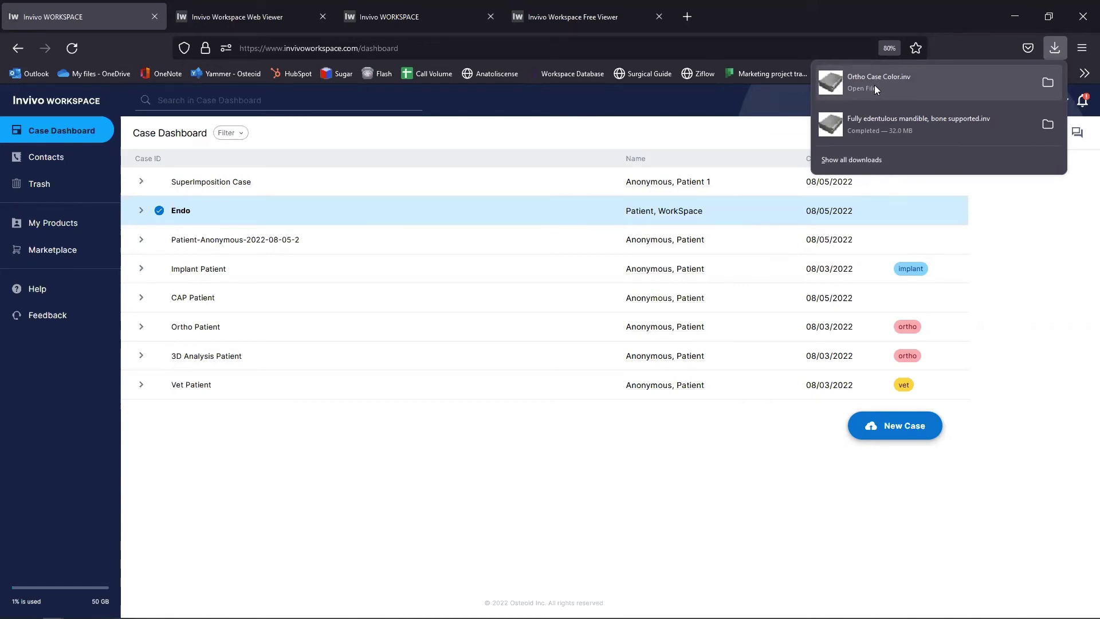
click(1053, 50)
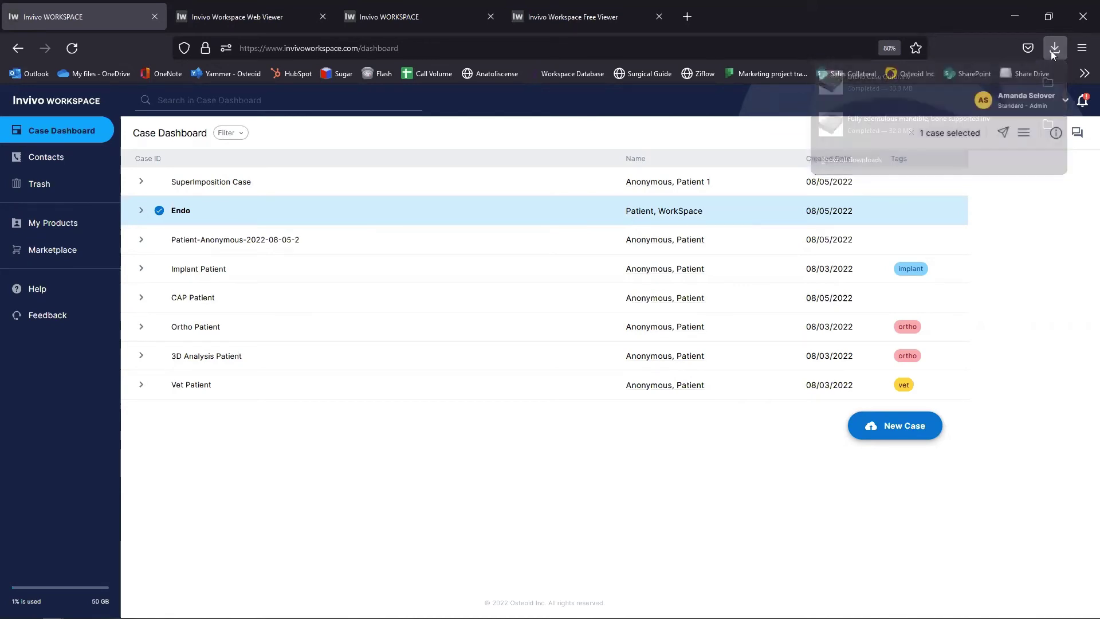
click(611, 213)
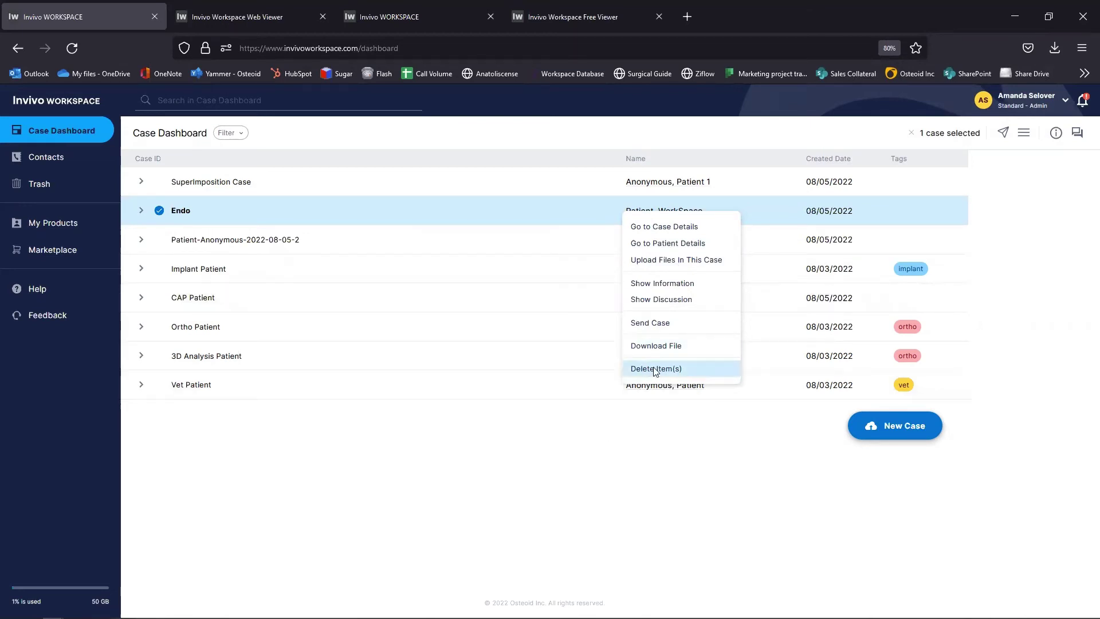
Step: Delete the Endo case, check Endo Patient in the Trash, then return to the Case Dashboard
click(655, 371)
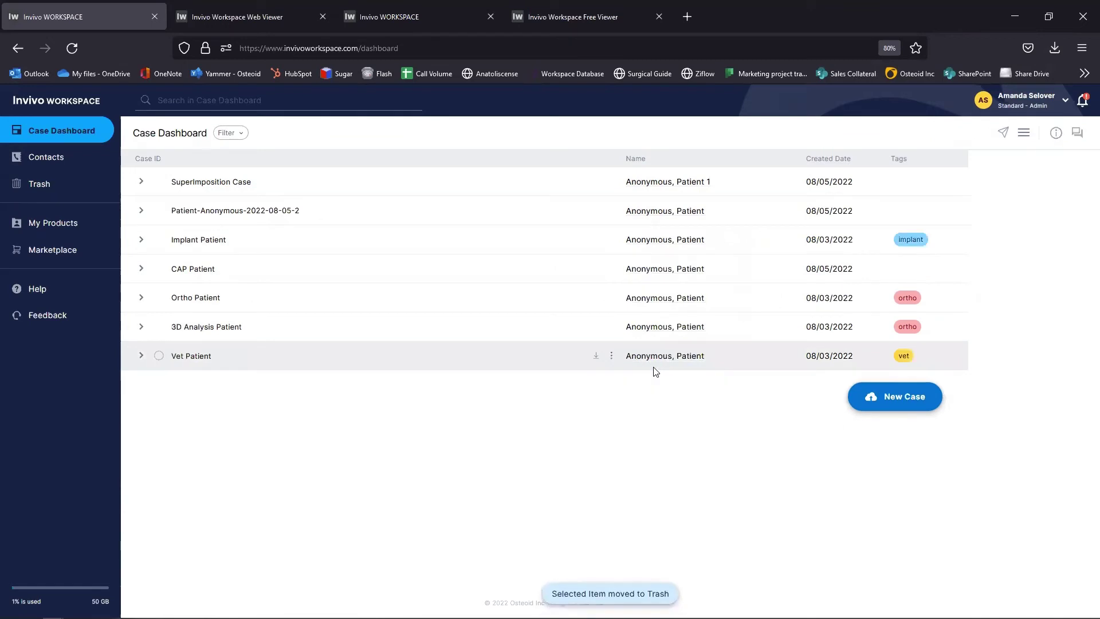
click(44, 188)
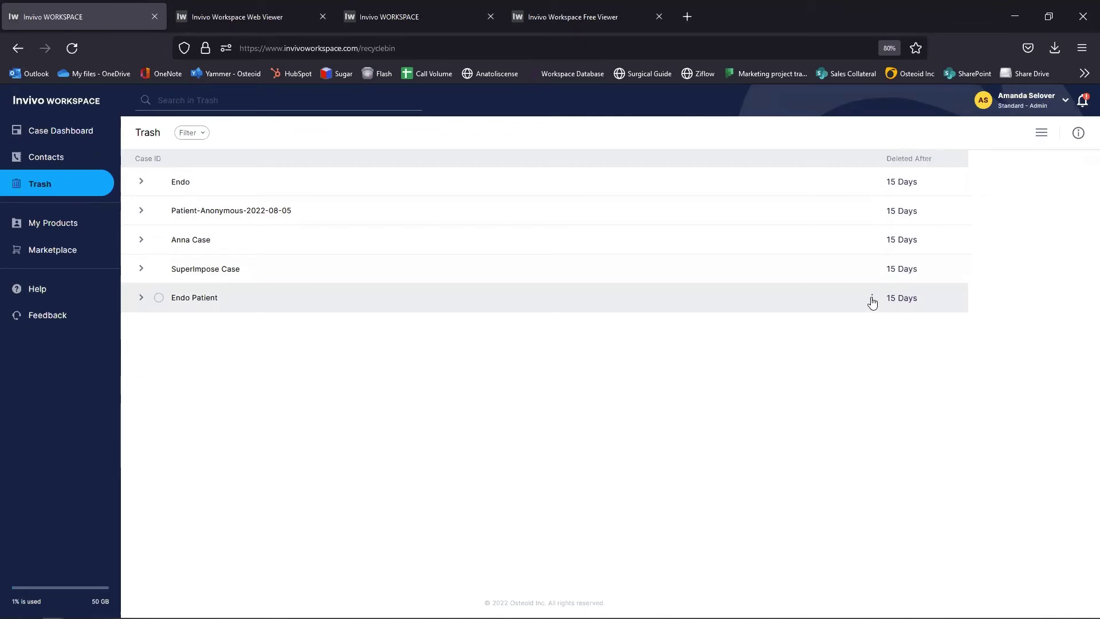
click(872, 300)
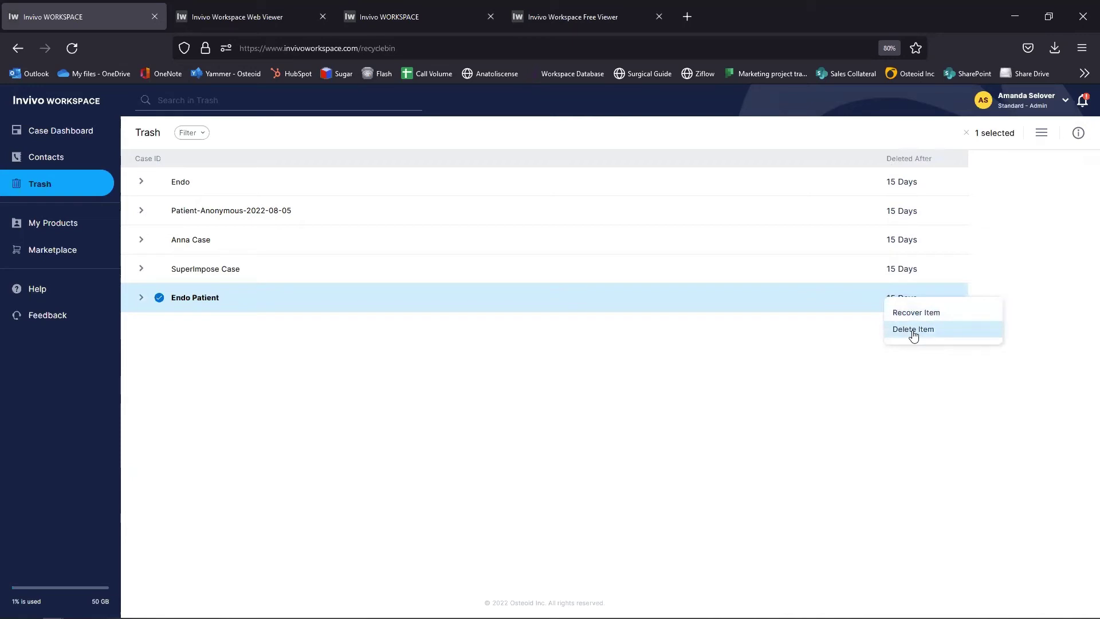
mouse_move(78, 594)
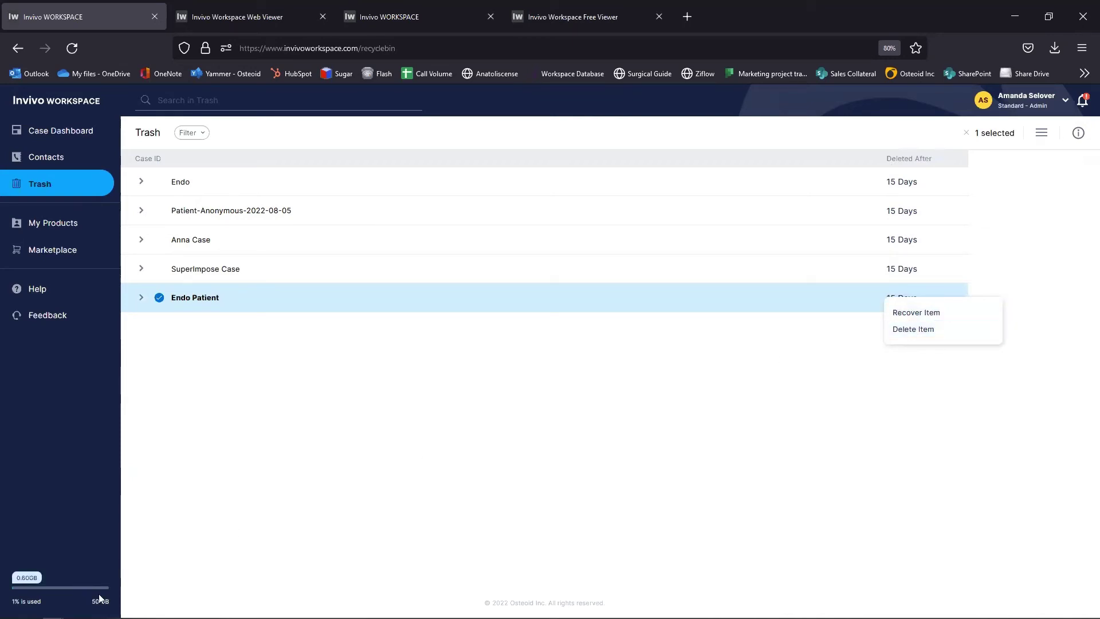
click(65, 136)
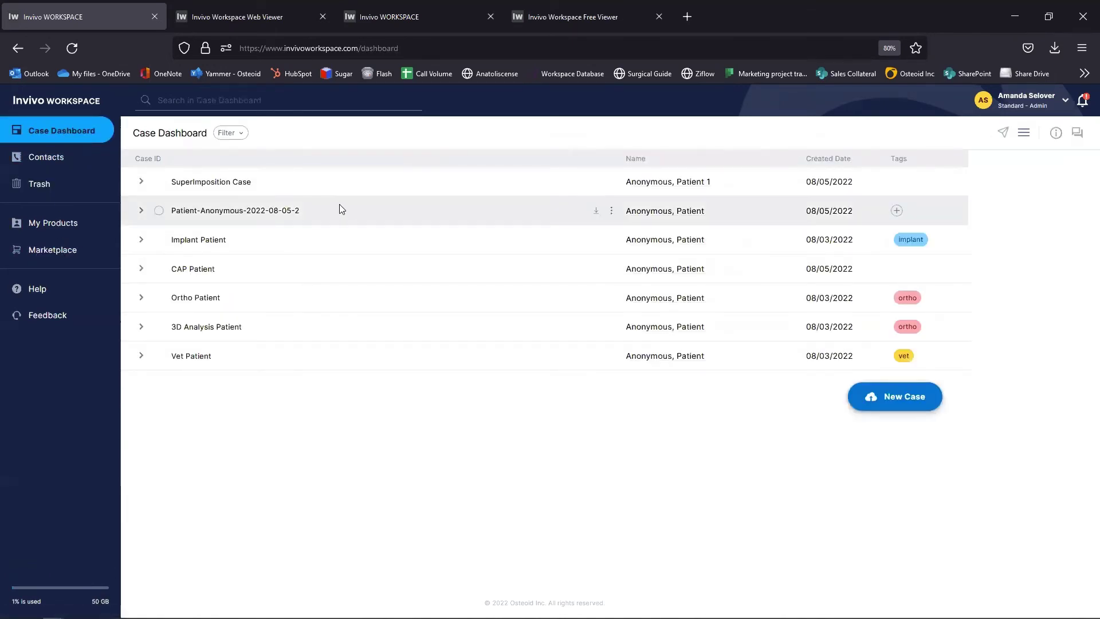
Step: Expand SuperImposition Case to show Preop_small.inv and Postop_small.inv, then switch to the Web Viewer tab
click(142, 182)
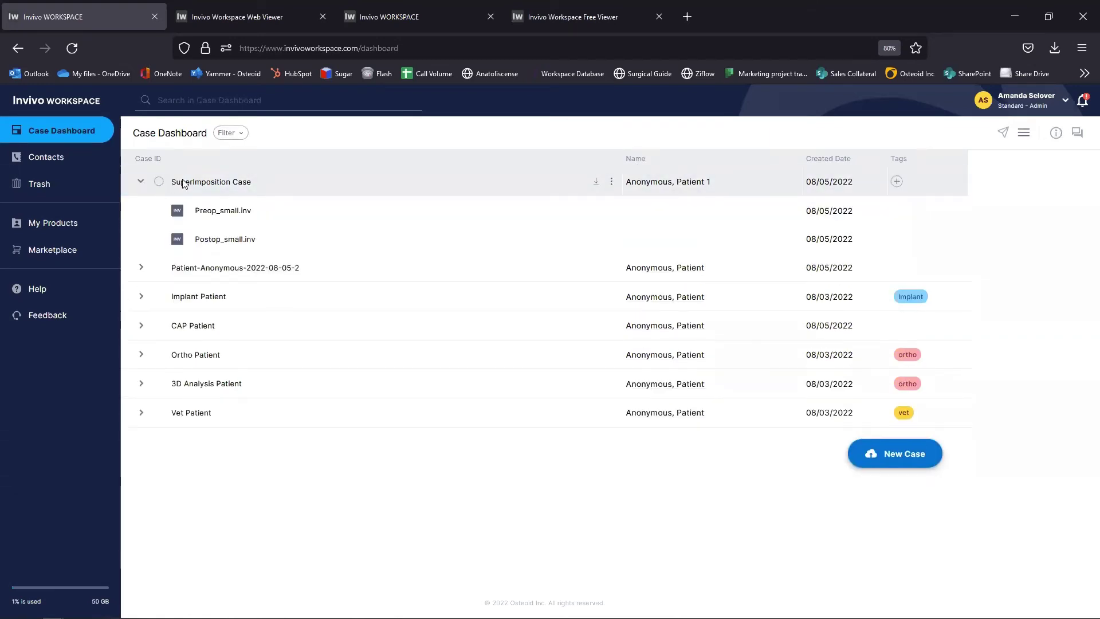
click(612, 182)
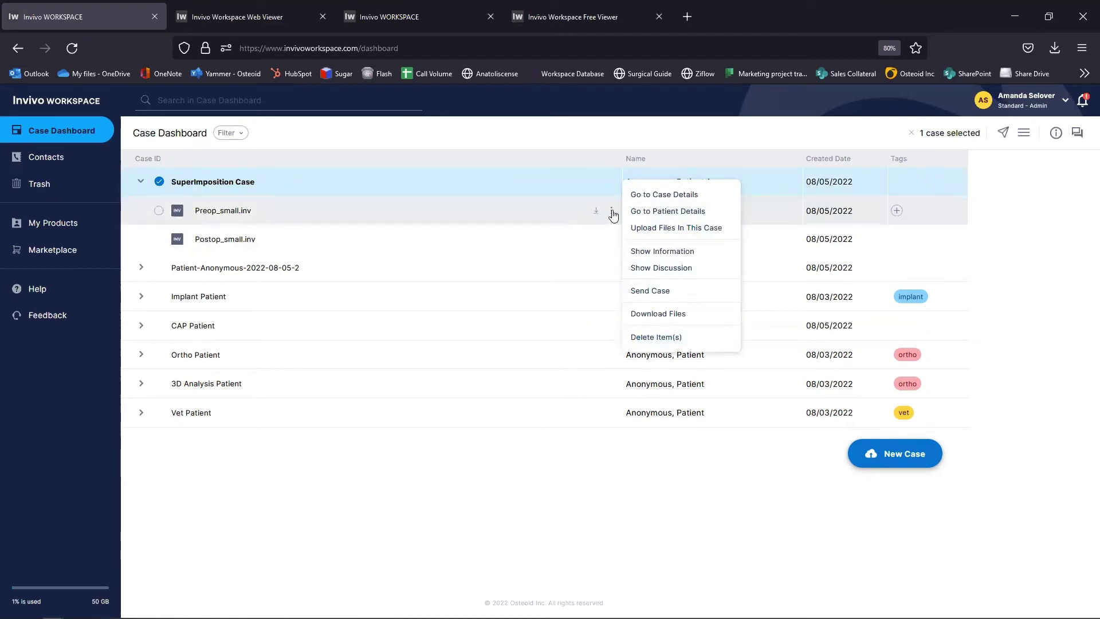
click(612, 212)
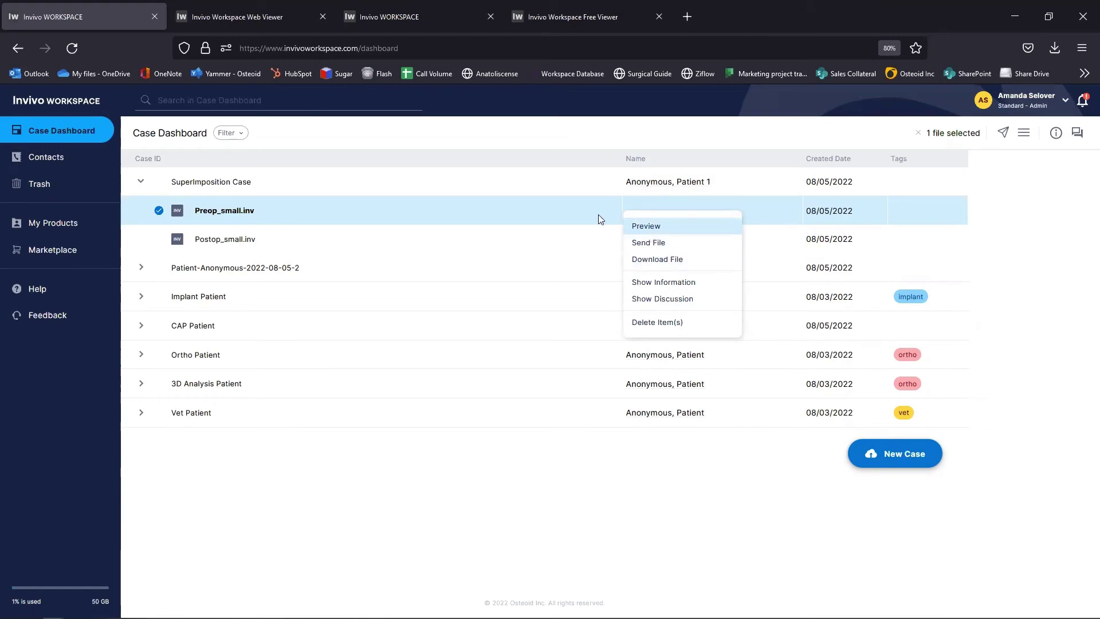
click(199, 17)
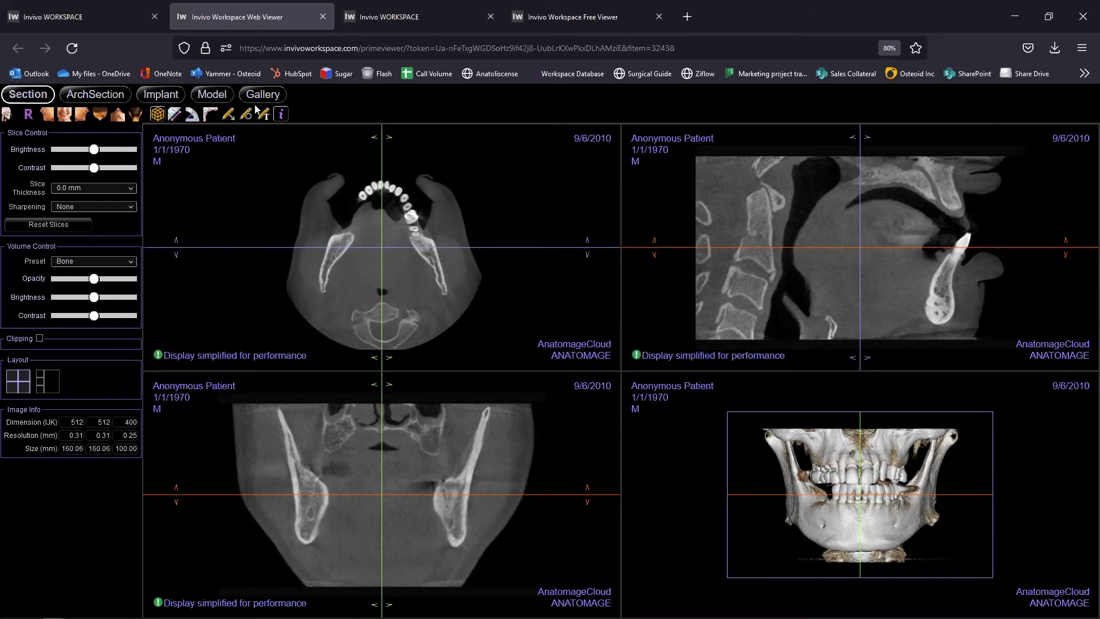
Step: Rotate the 3D skull to an oblique view and render it with the Teeth preset
drag(850, 517, 894, 525)
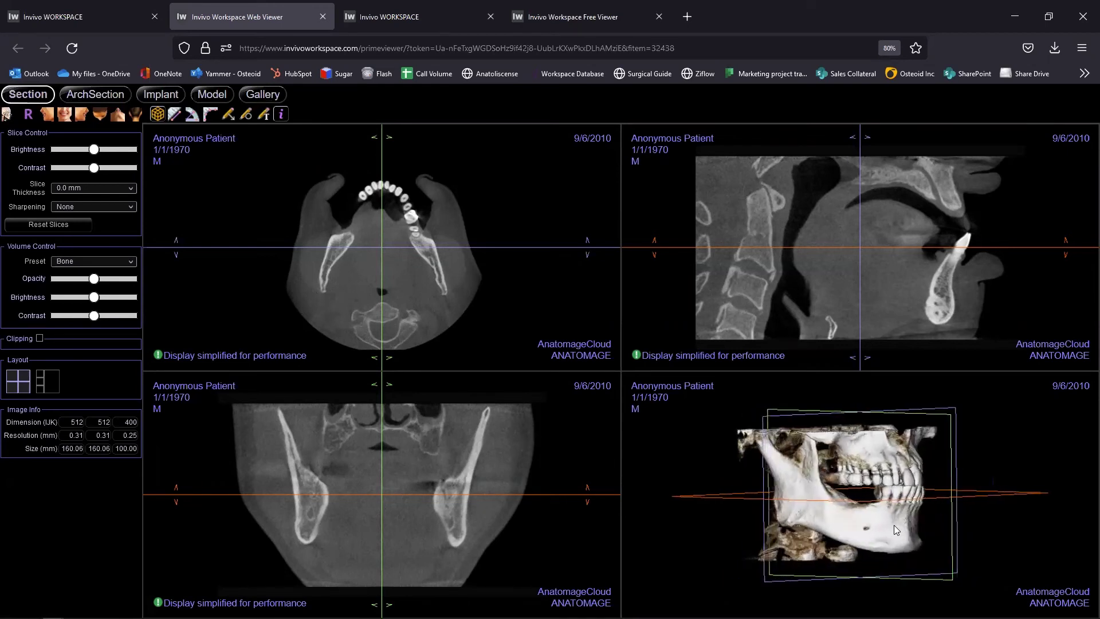
click(93, 262)
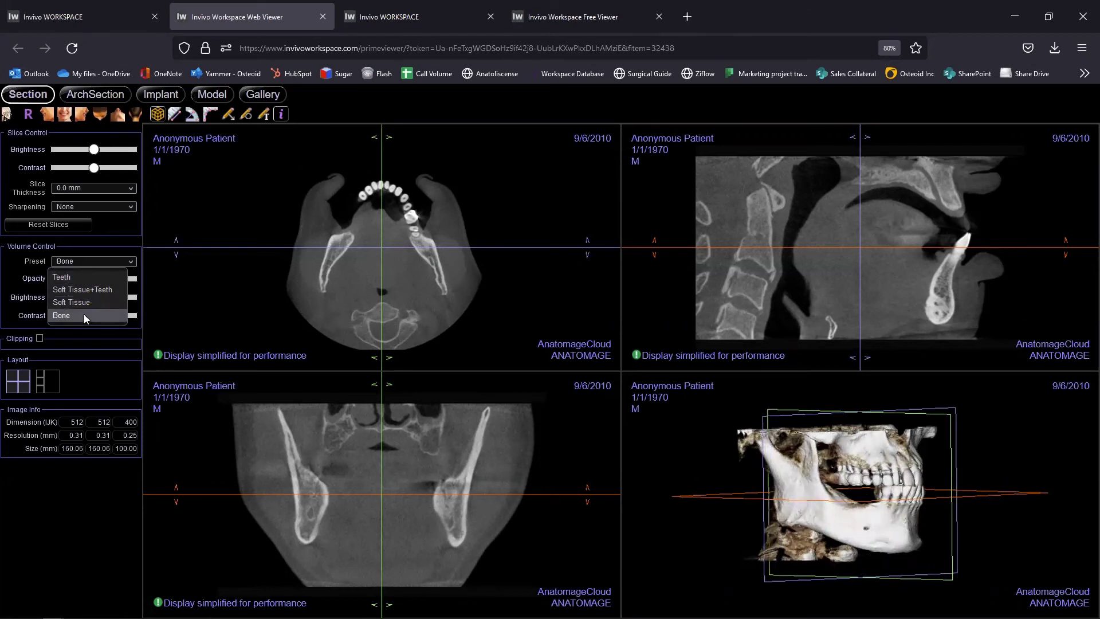
click(79, 279)
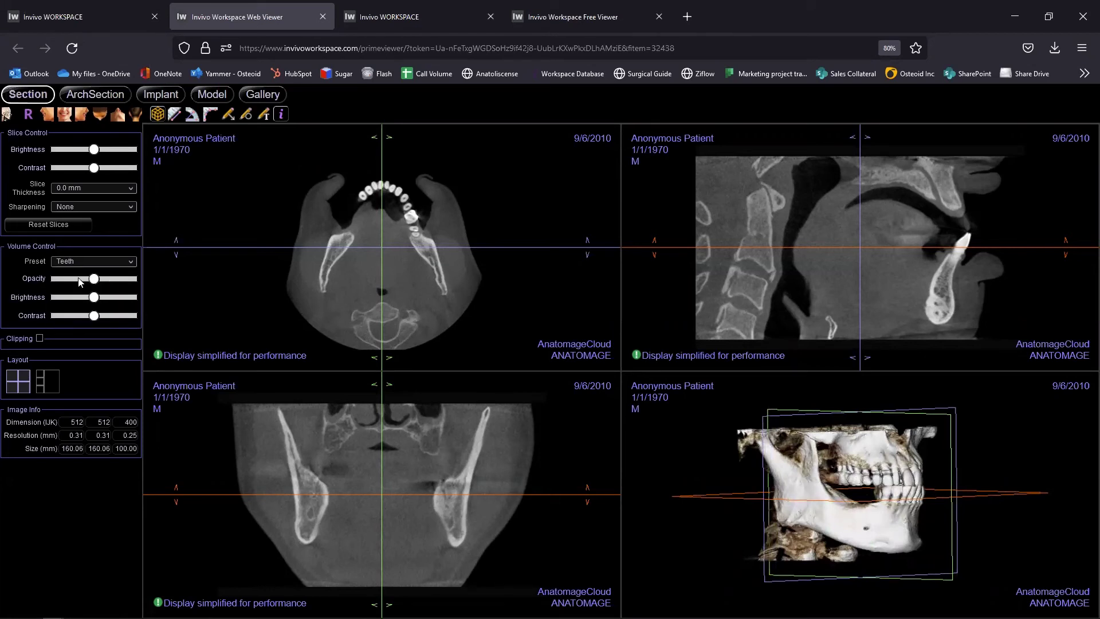
Step: Adjust the arch curve in ArchSection, then go to the Implant layout and turn the jaw sideways
click(111, 99)
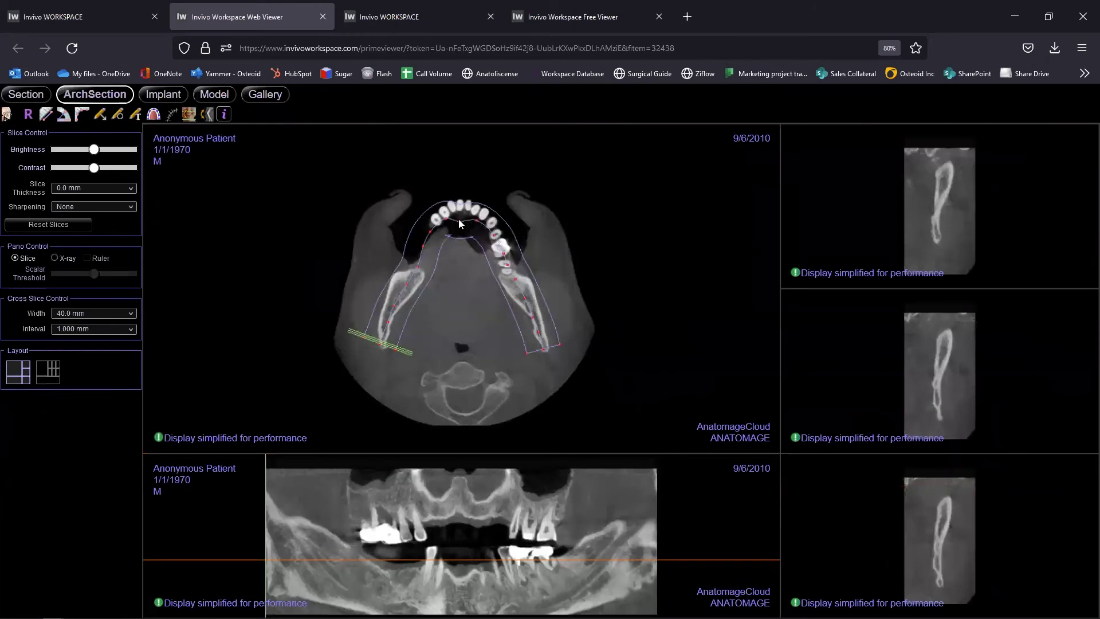
drag(461, 224, 464, 210)
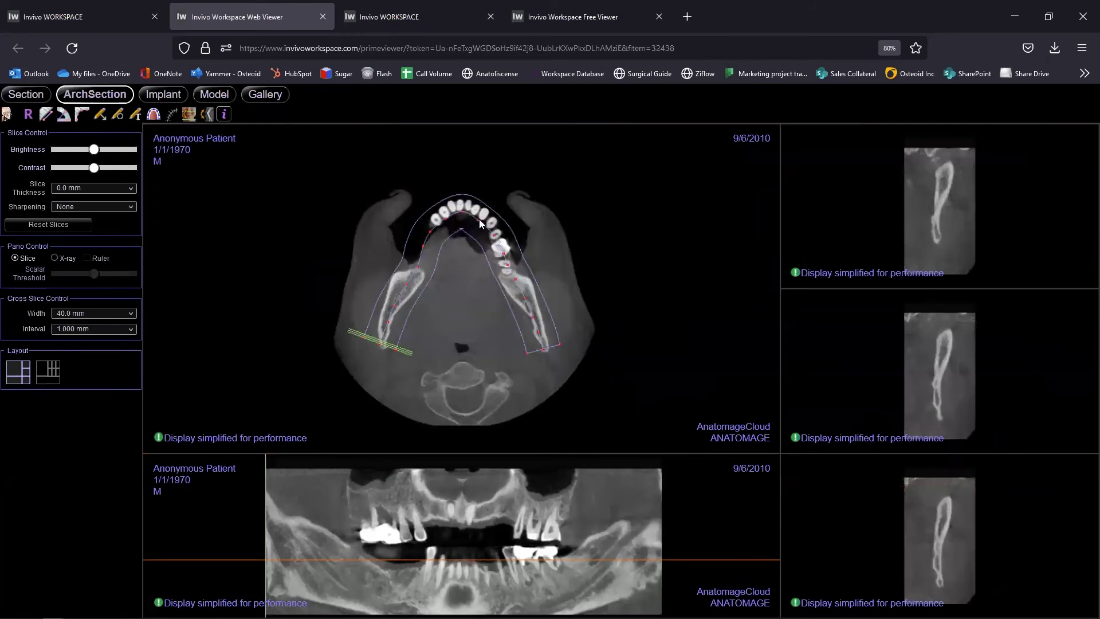
click(170, 98)
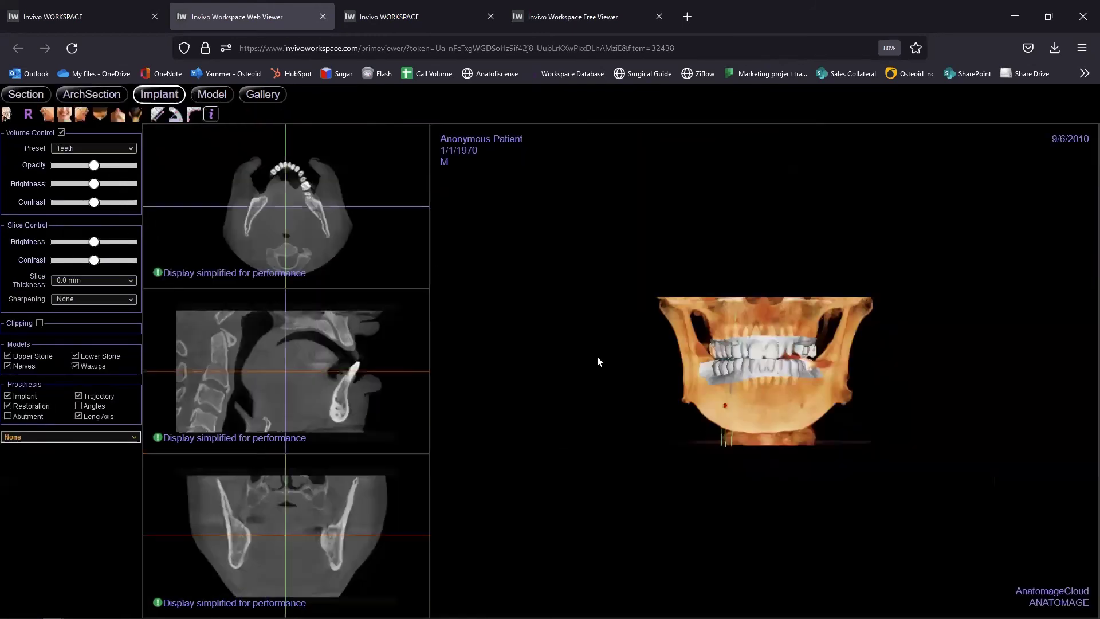
drag(696, 408, 769, 413)
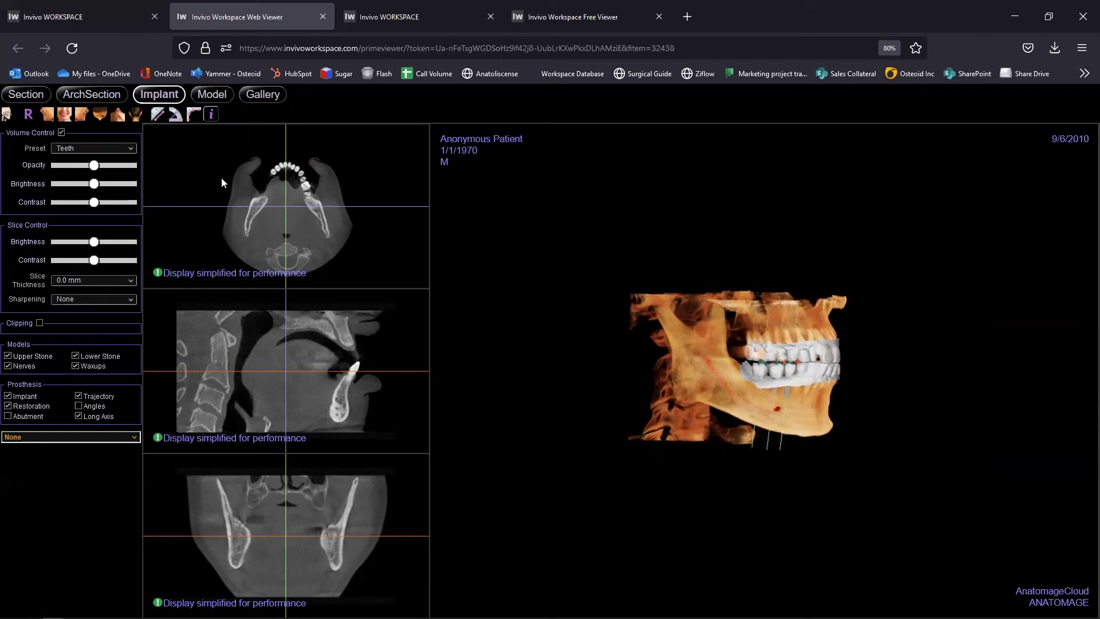
Step: Return to the Case Dashboard through the Invivo WORKSPACE browser tab
click(90, 19)
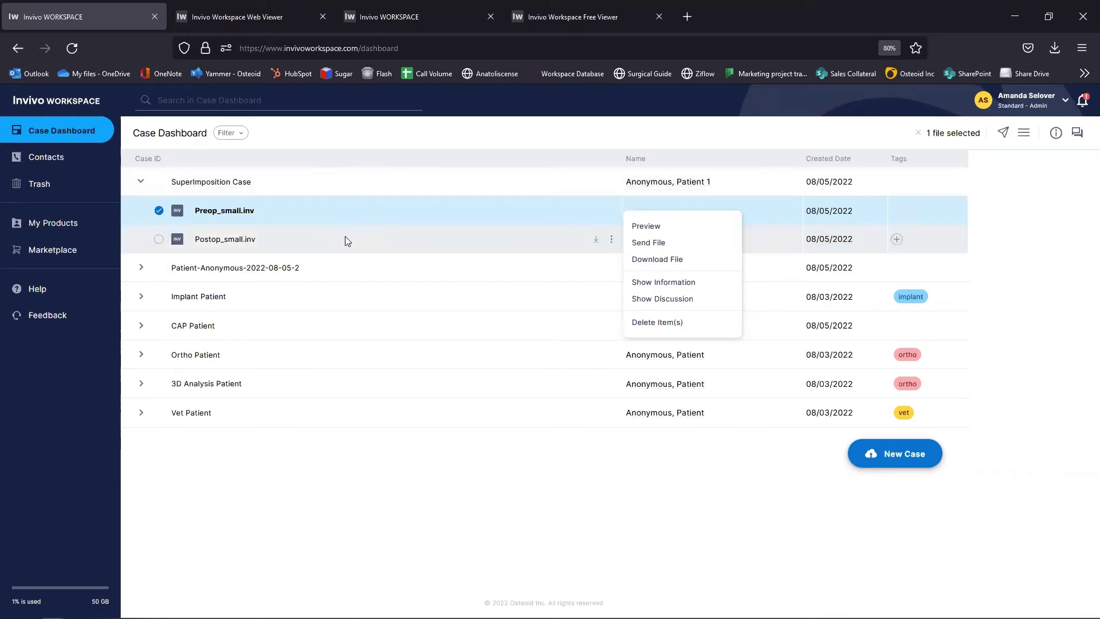
Step: Look over Preop_small.inv's details, discussion and actions, then collapse the SuperImposition Case file list
click(665, 283)
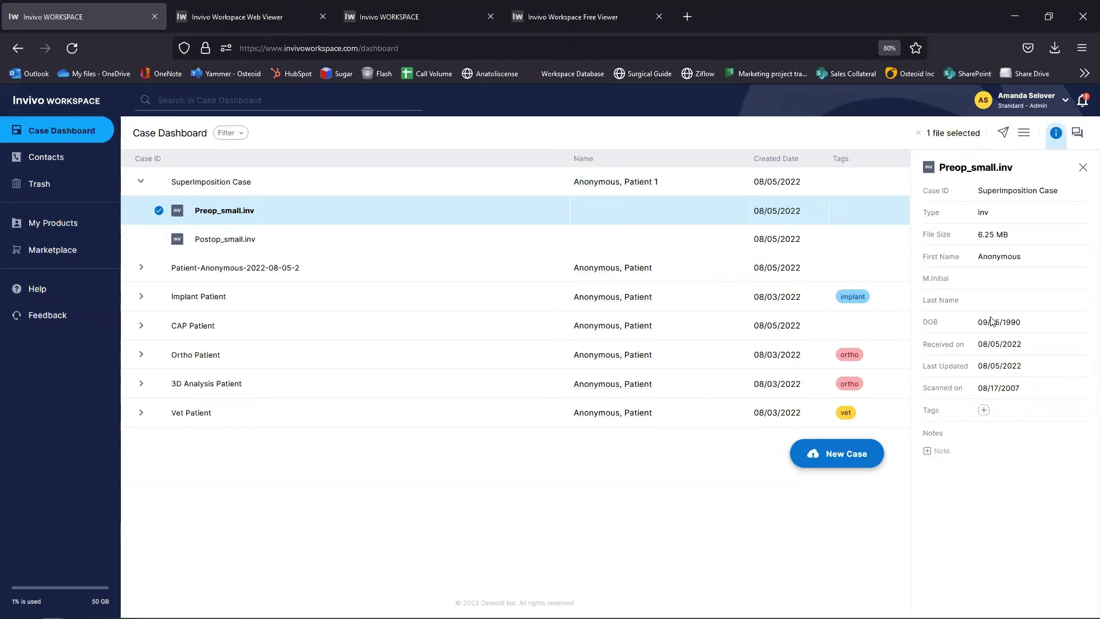
right_click(560, 213)
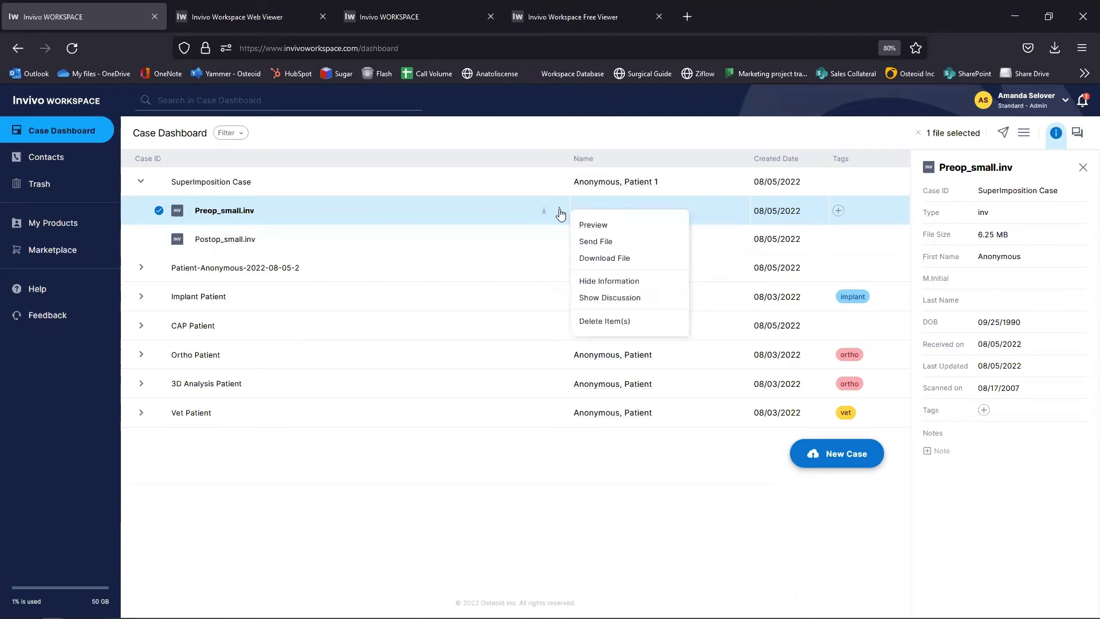
click(599, 298)
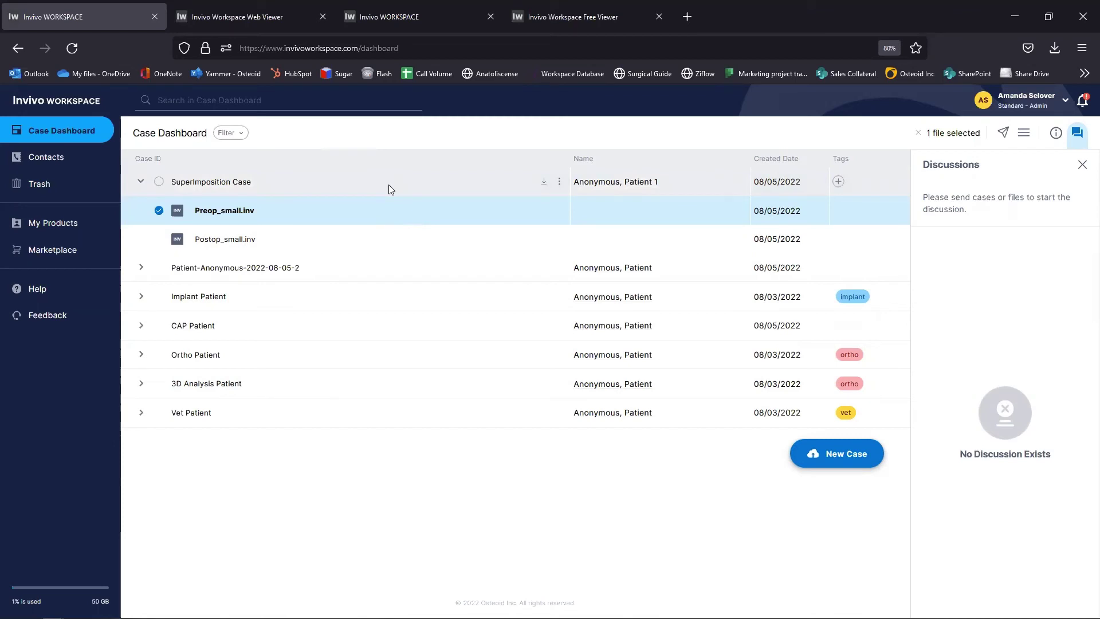
click(559, 212)
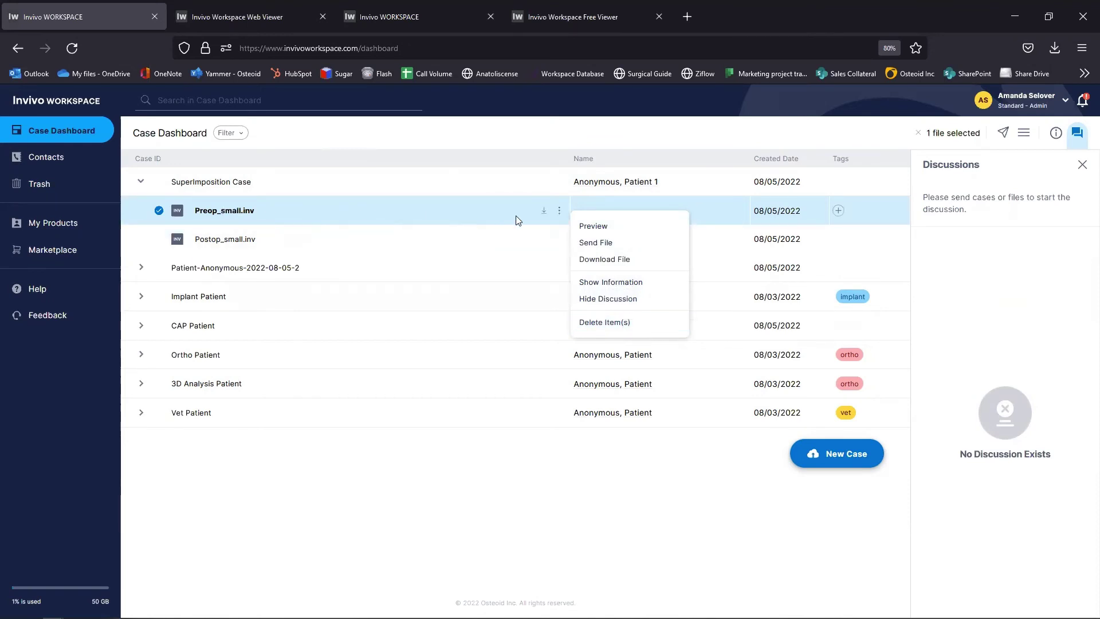
click(514, 179)
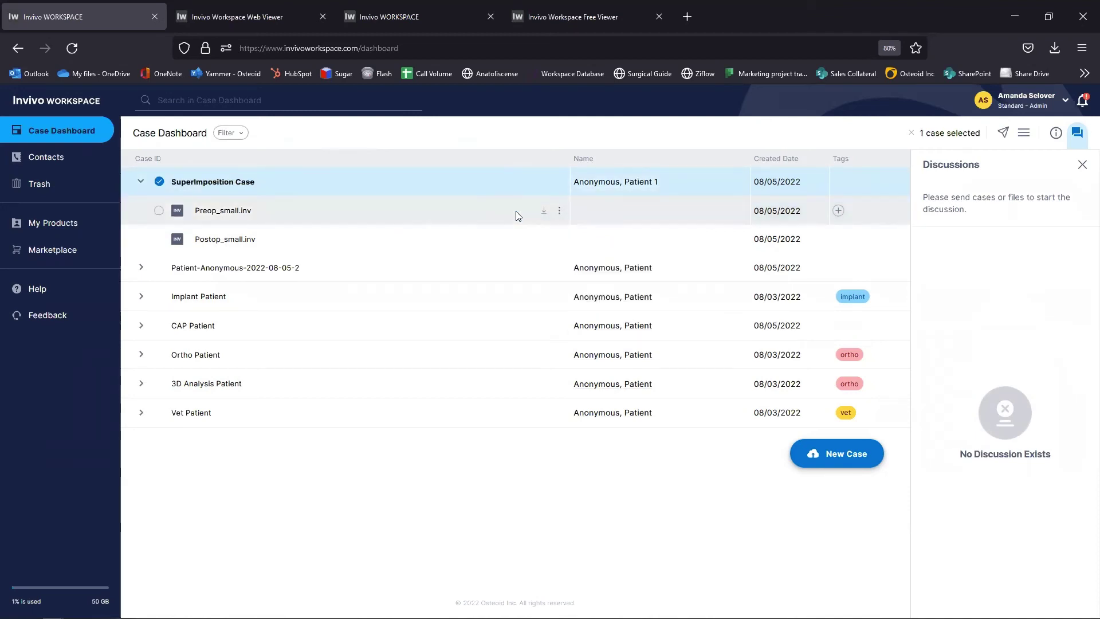
click(140, 179)
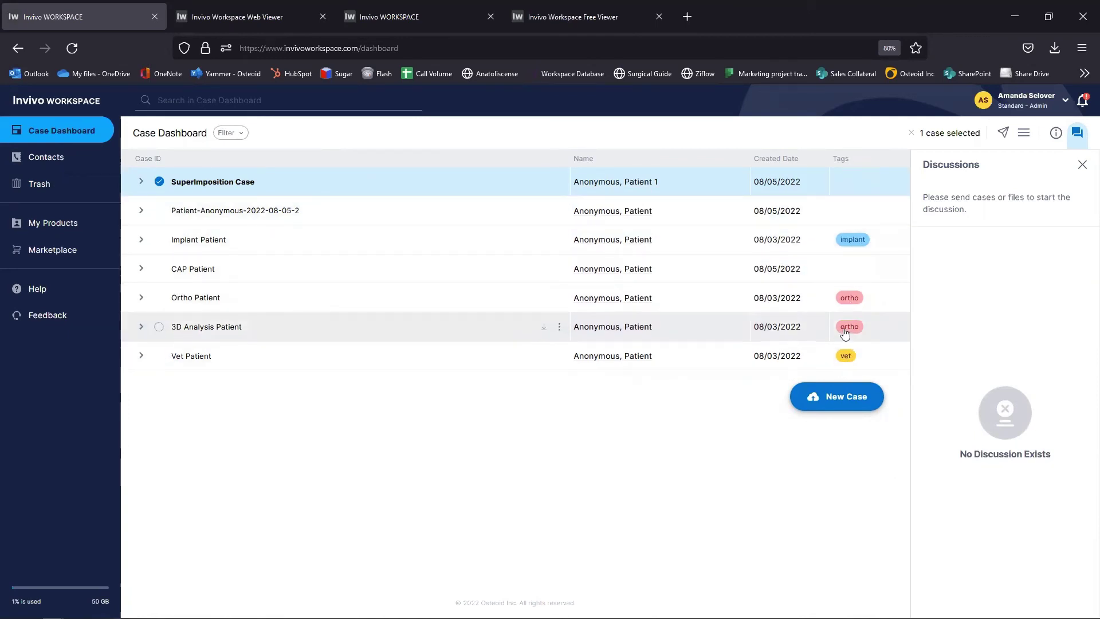
Step: Create a green 'Body' tag and apply it to CAP Patient
mouse_move(839, 274)
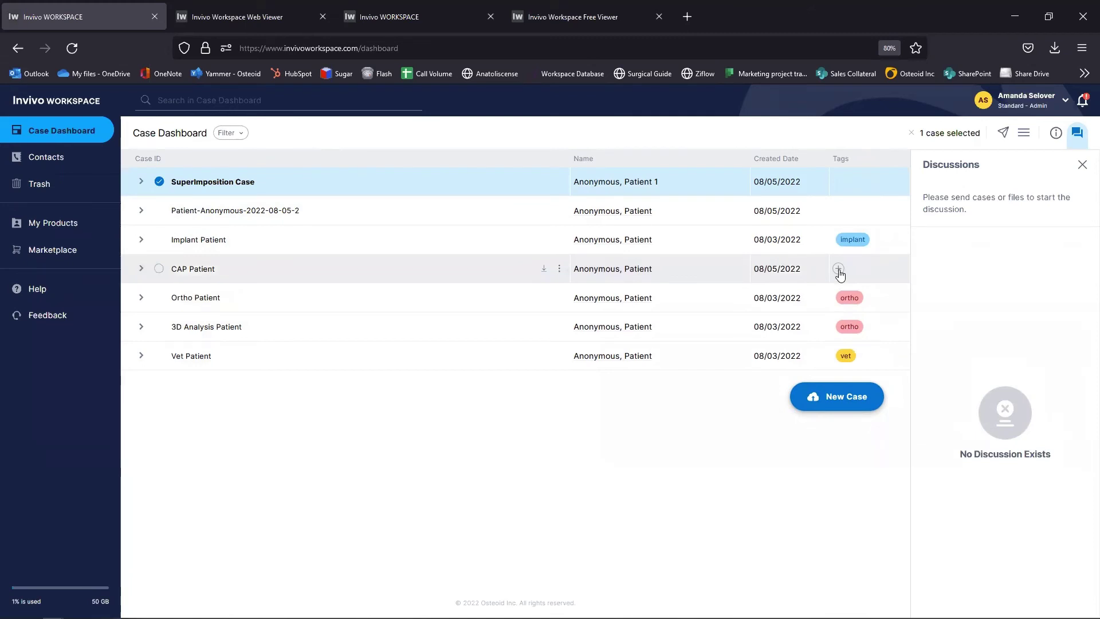
click(839, 274)
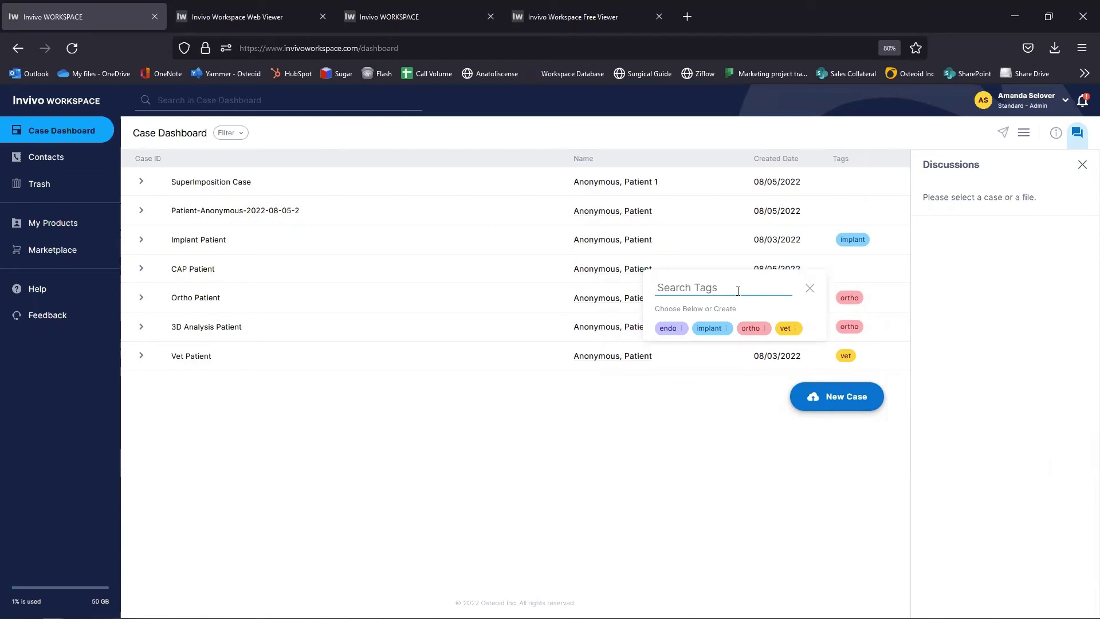
text(Body)
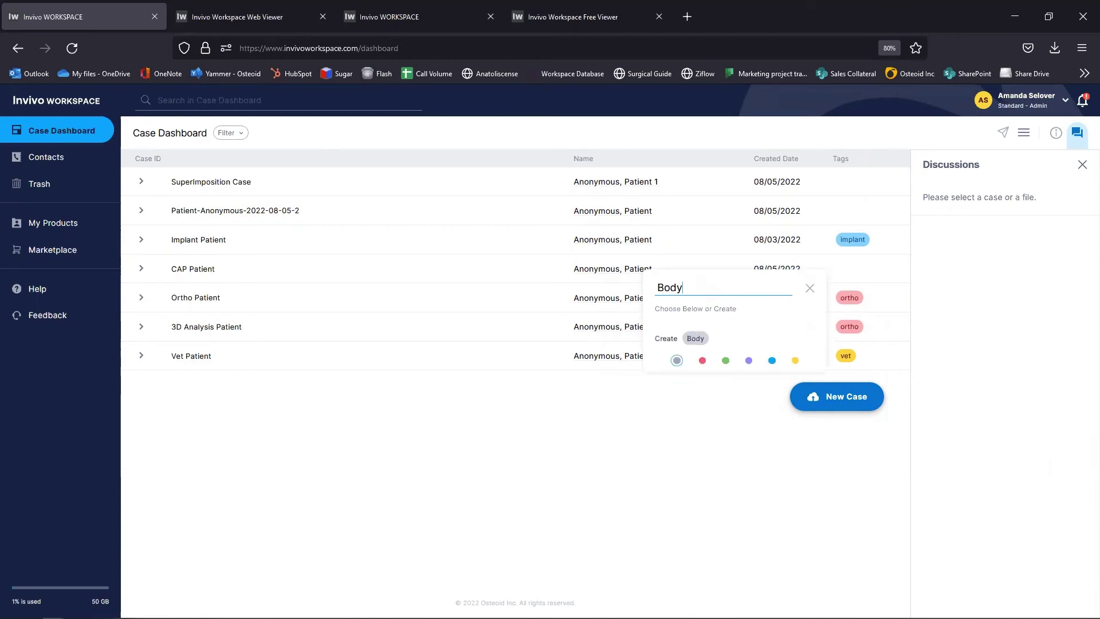
click(727, 361)
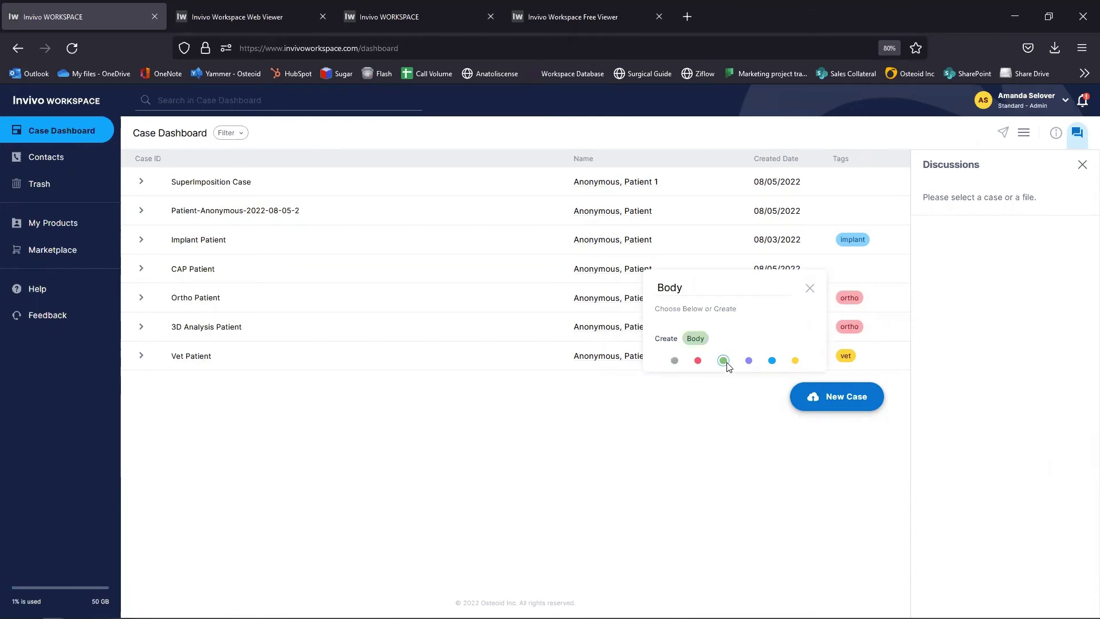
click(696, 339)
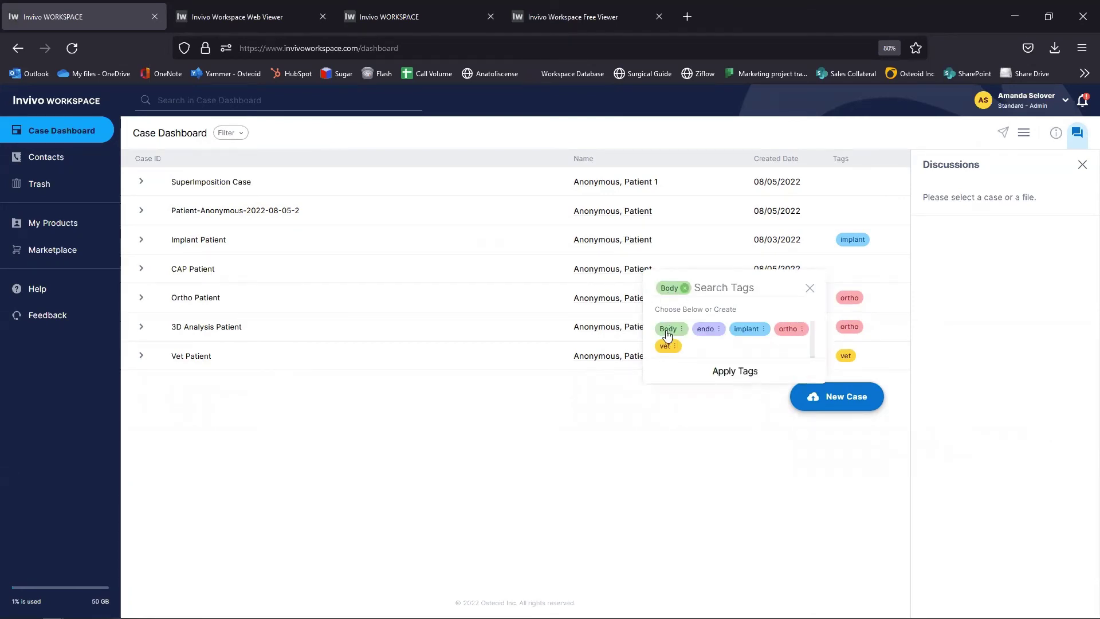
click(735, 372)
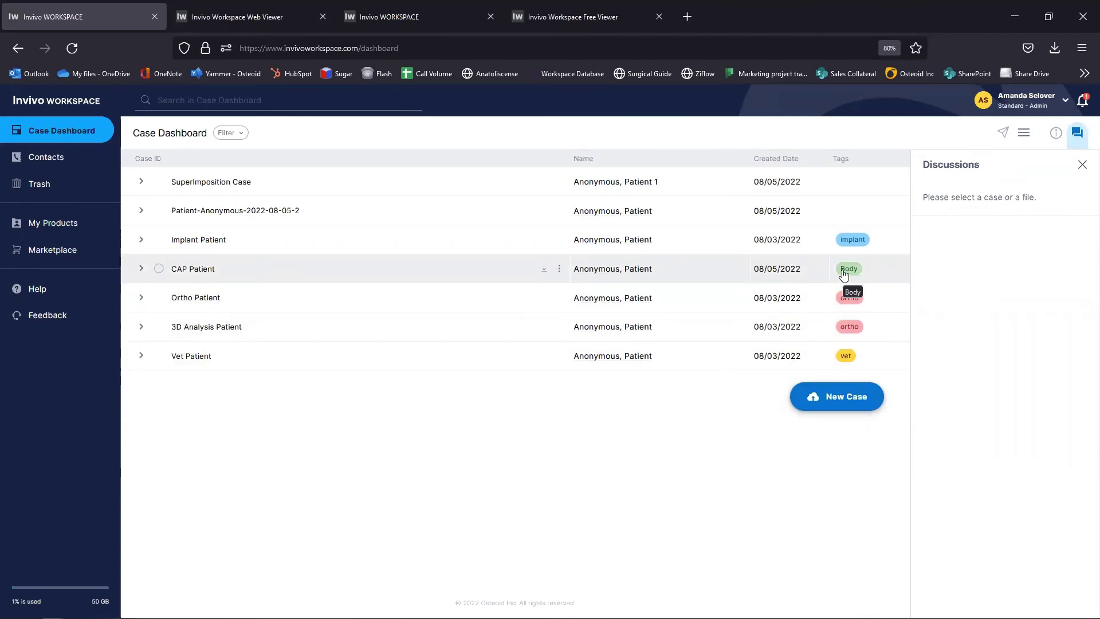
Step: Apply the implant tag to Patient-Anonymous-2022-08-05-2
click(836, 212)
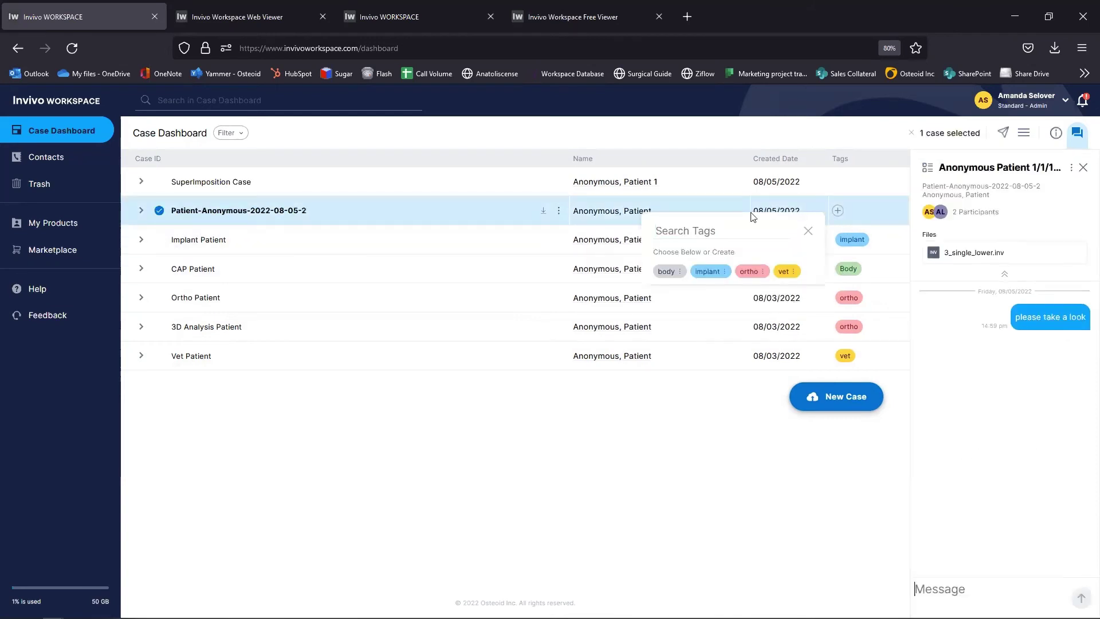
click(710, 273)
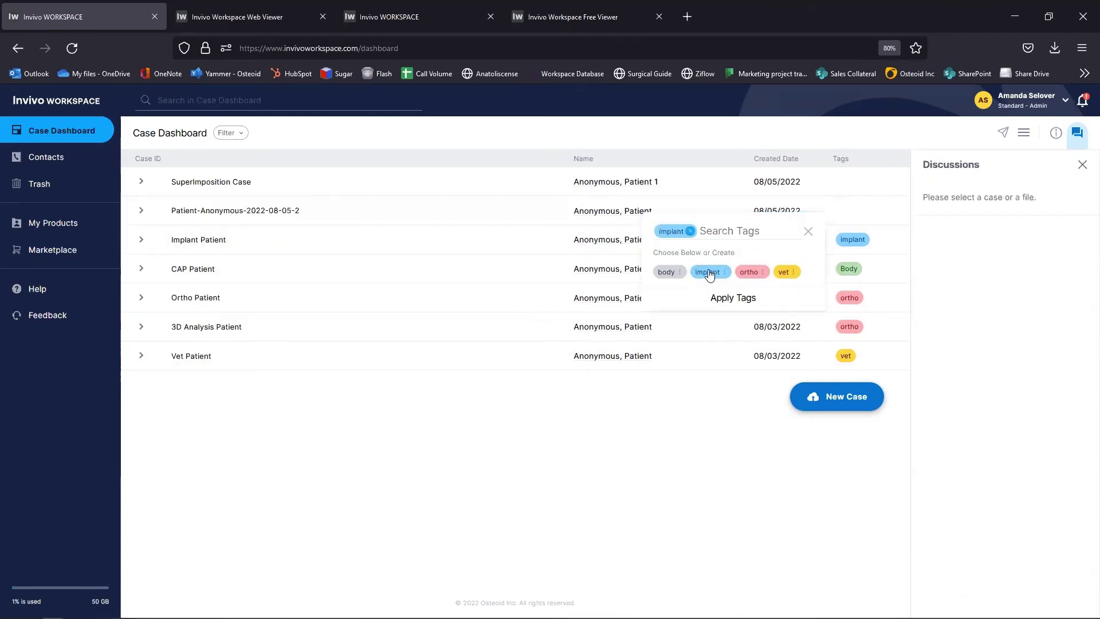
click(731, 298)
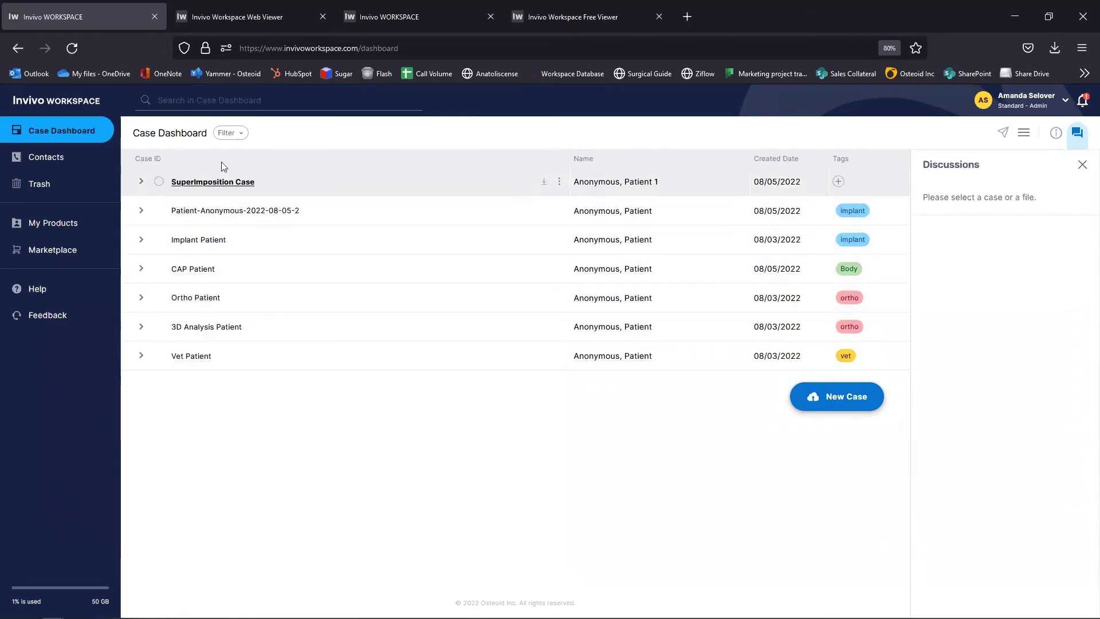
Step: Filter cases to Tag Contains 'ortho', then clear the filter and go to Contacts
click(234, 134)
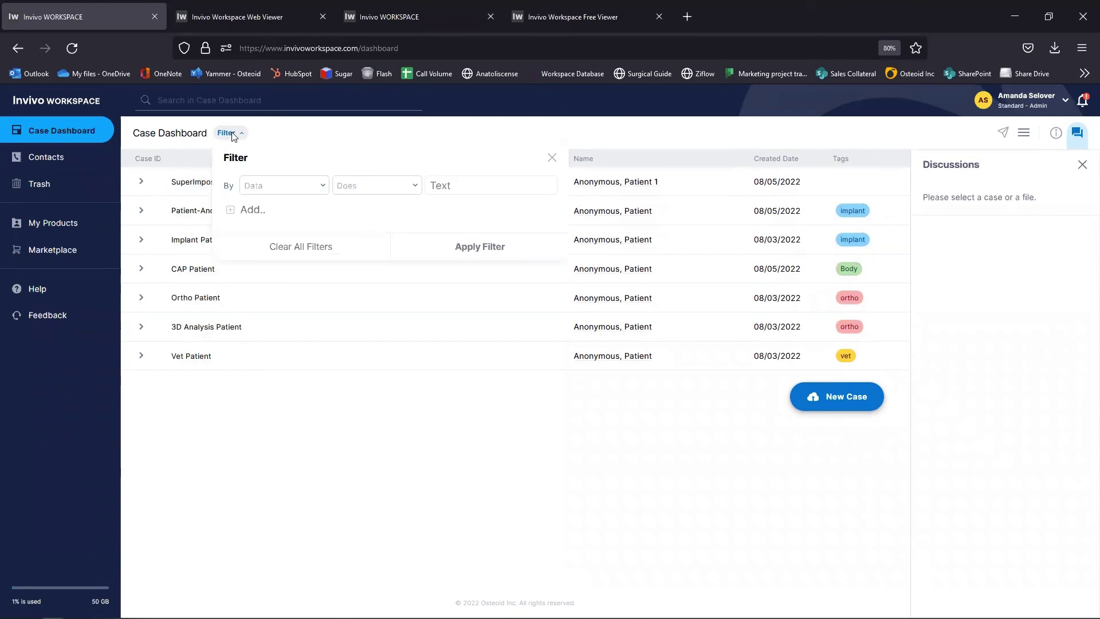
click(270, 187)
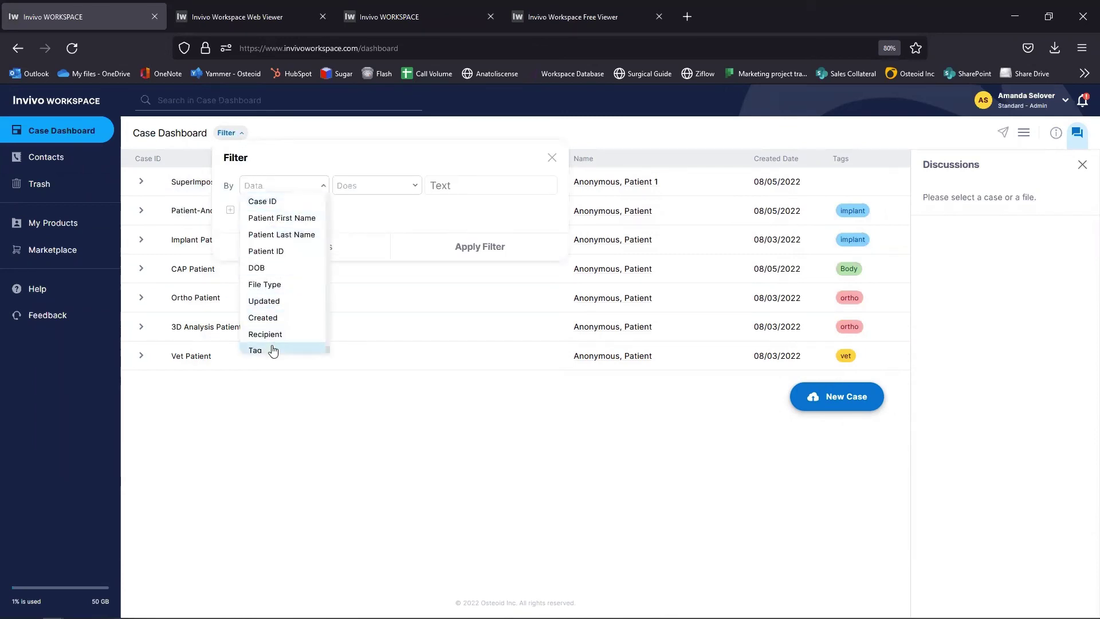
scroll(275, 222, down, 1)
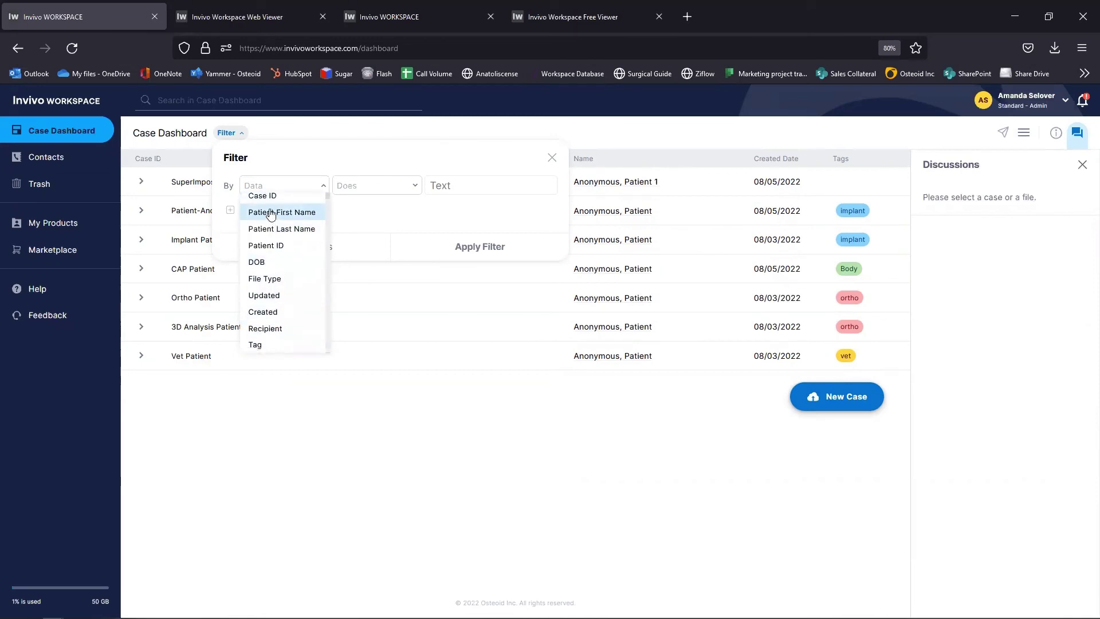
click(256, 345)
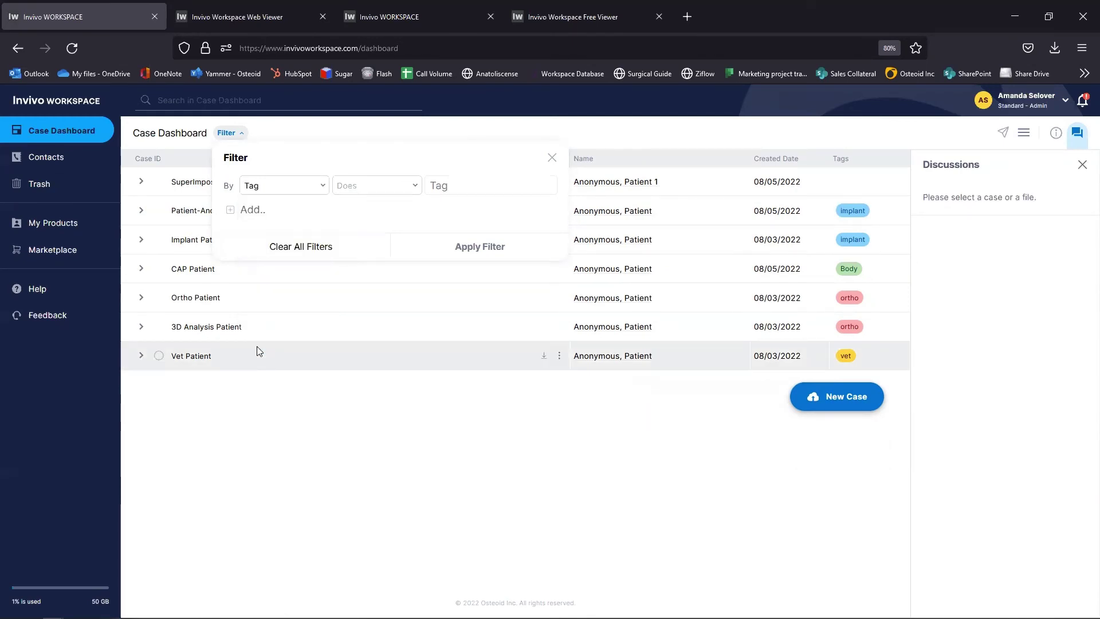
click(382, 189)
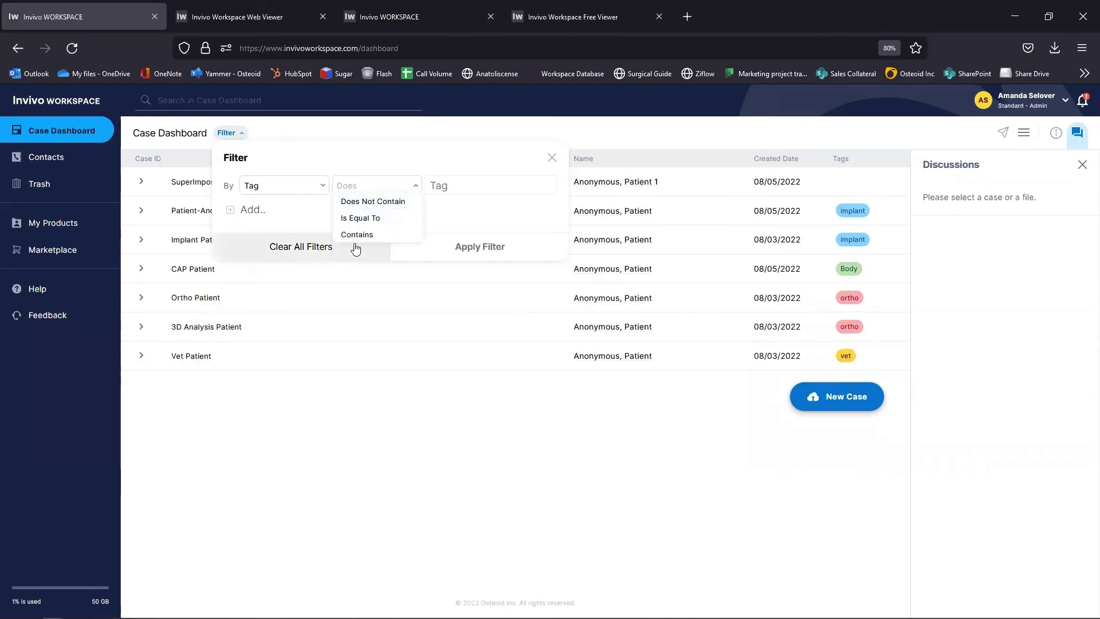
click(358, 235)
click(443, 187)
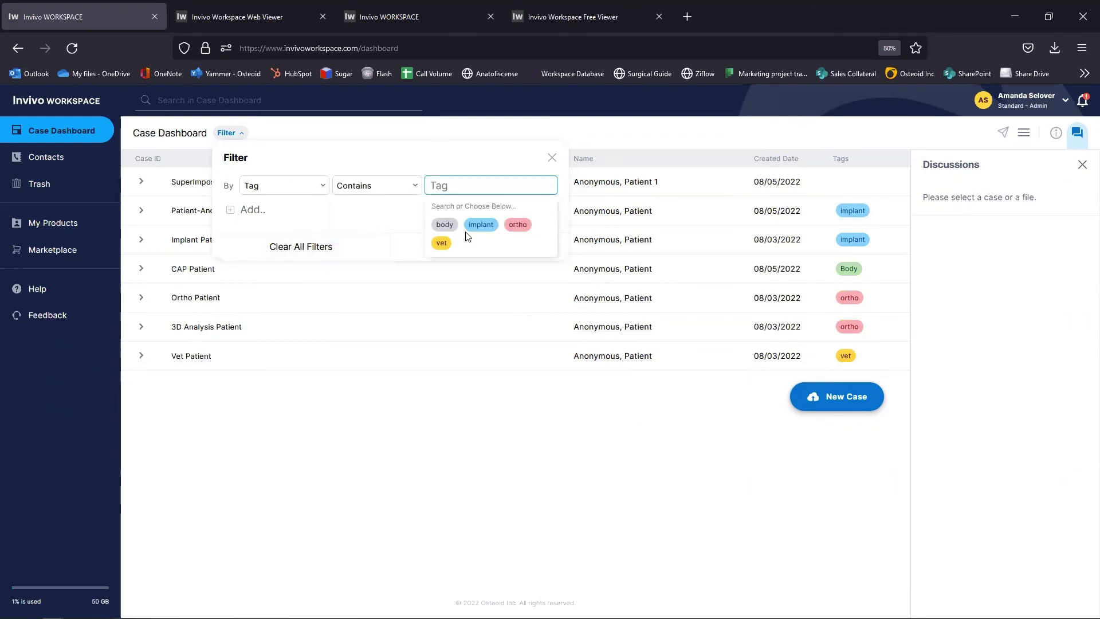
click(519, 225)
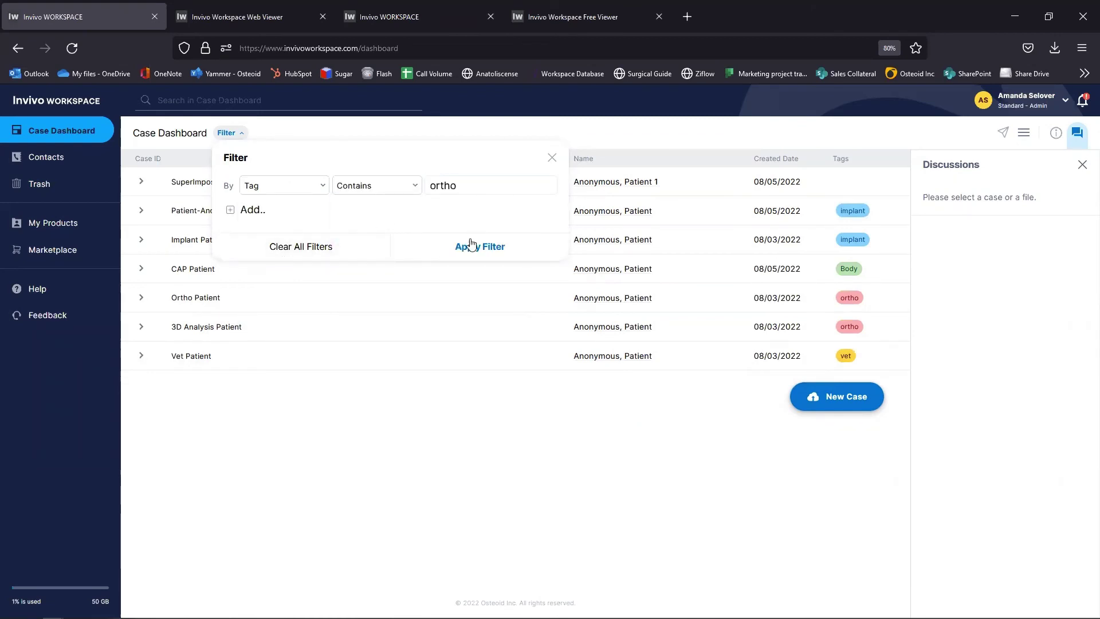
click(475, 247)
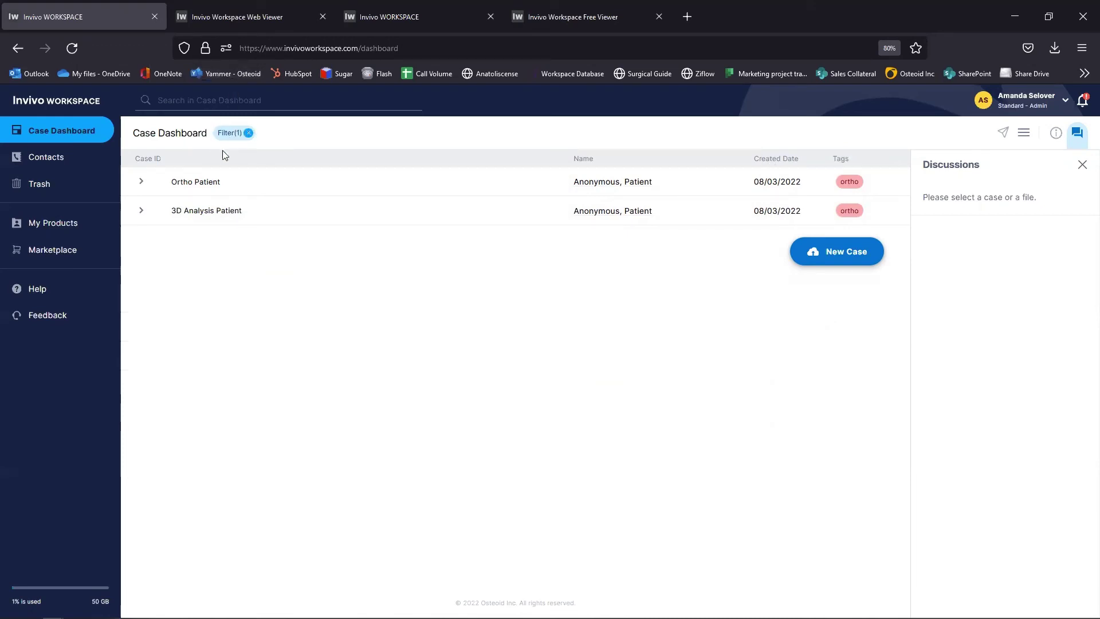
click(248, 134)
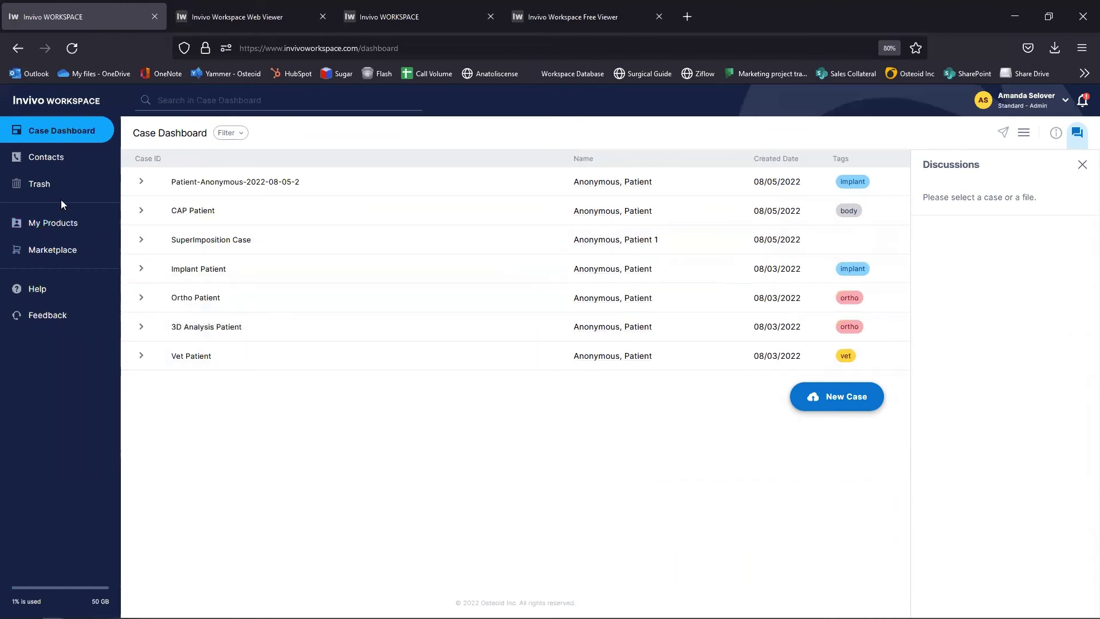
click(51, 164)
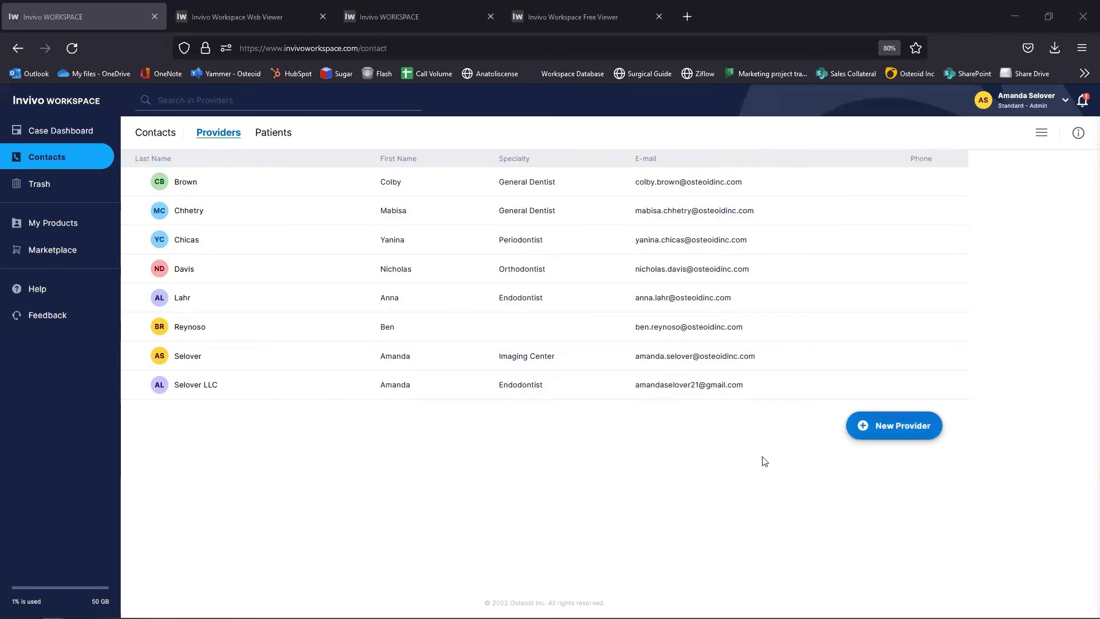
Step: Show the Patients contacts list and close the Create New Patient form without saving
click(272, 137)
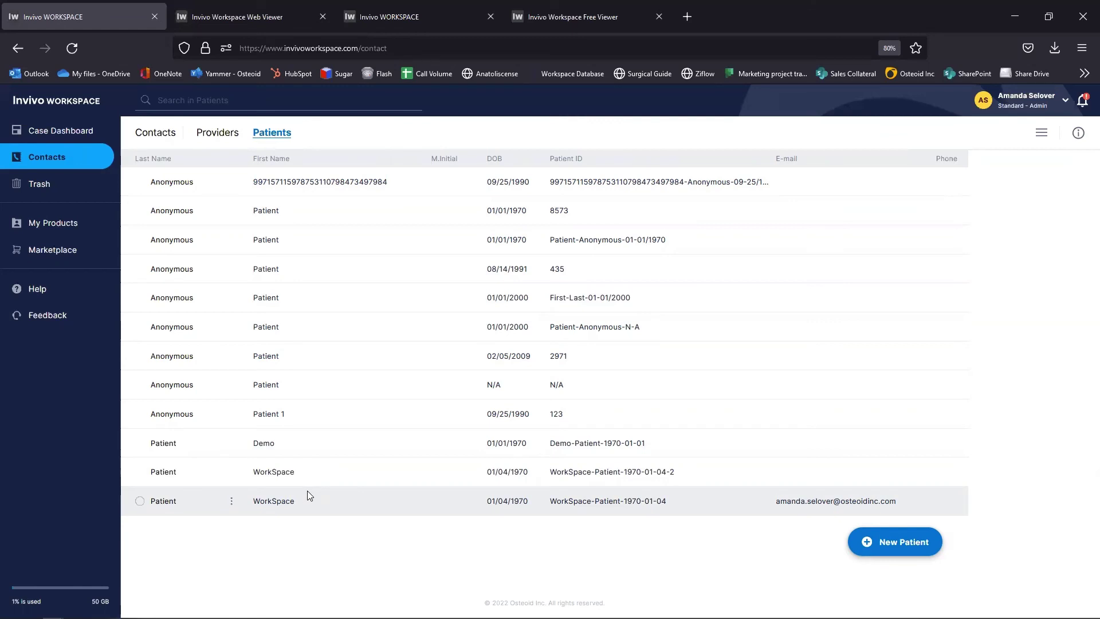
click(895, 547)
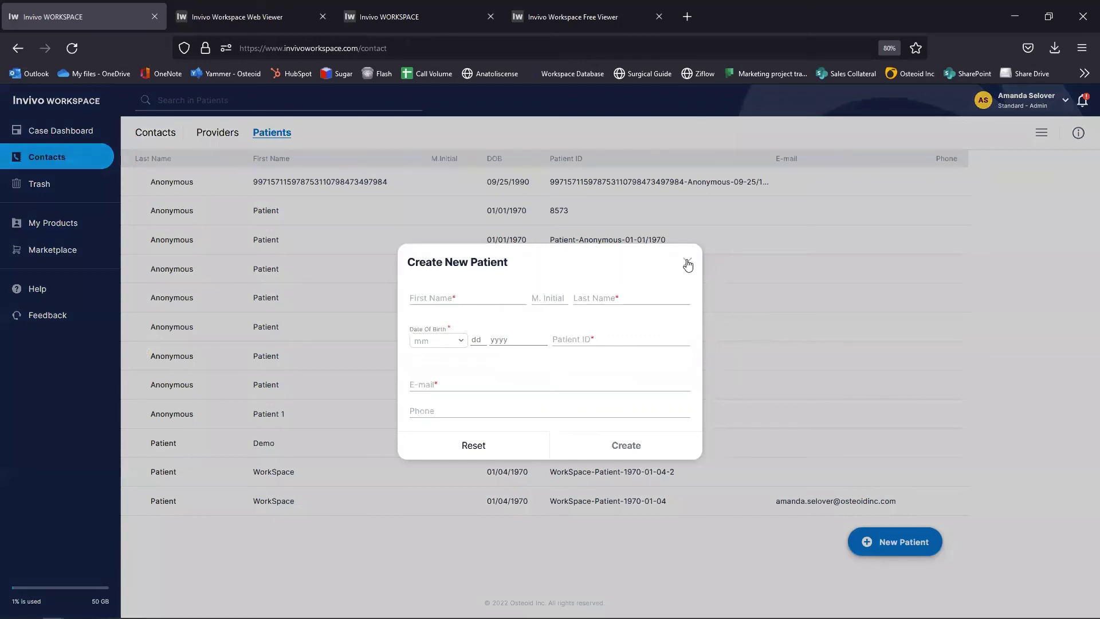
click(687, 264)
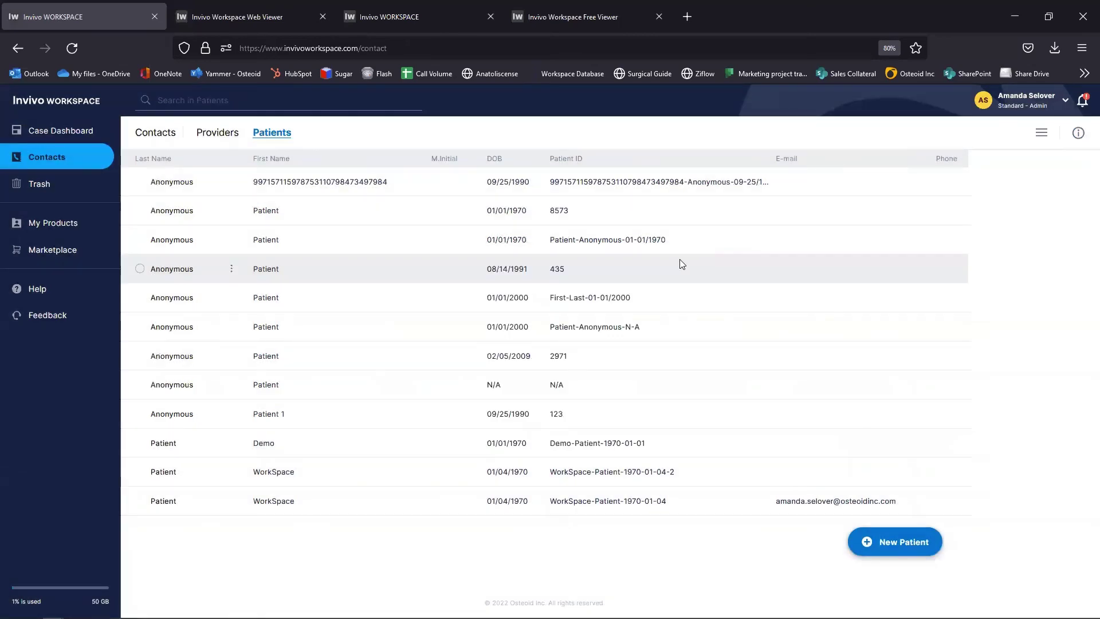
Step: Look over the deleted cases in Trash, then open the Osteoid Help Center in a new tab
click(40, 191)
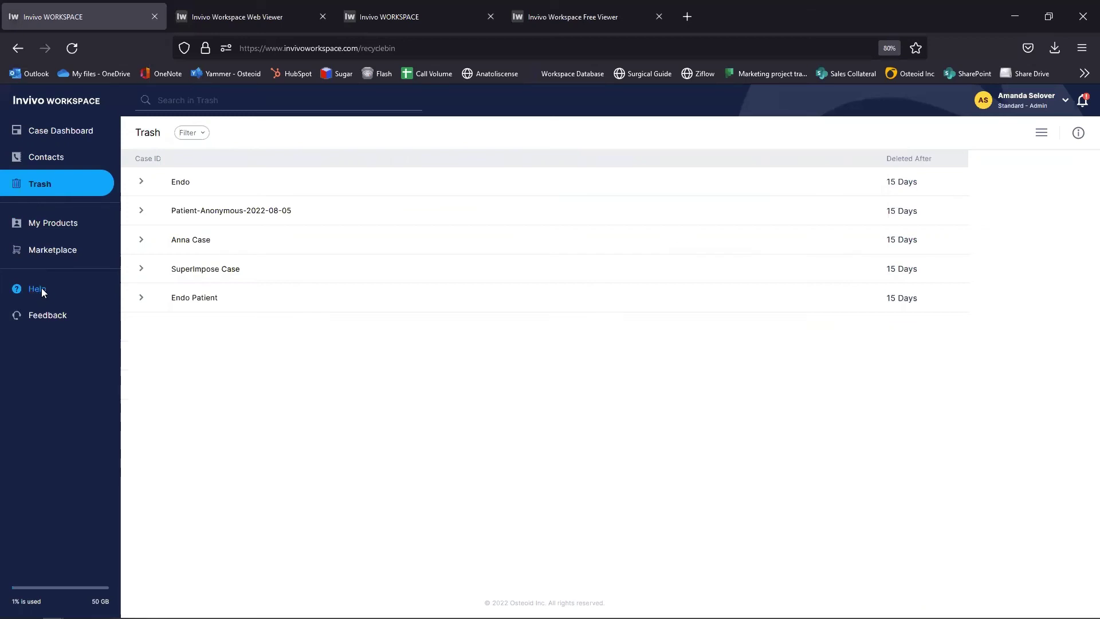
click(35, 291)
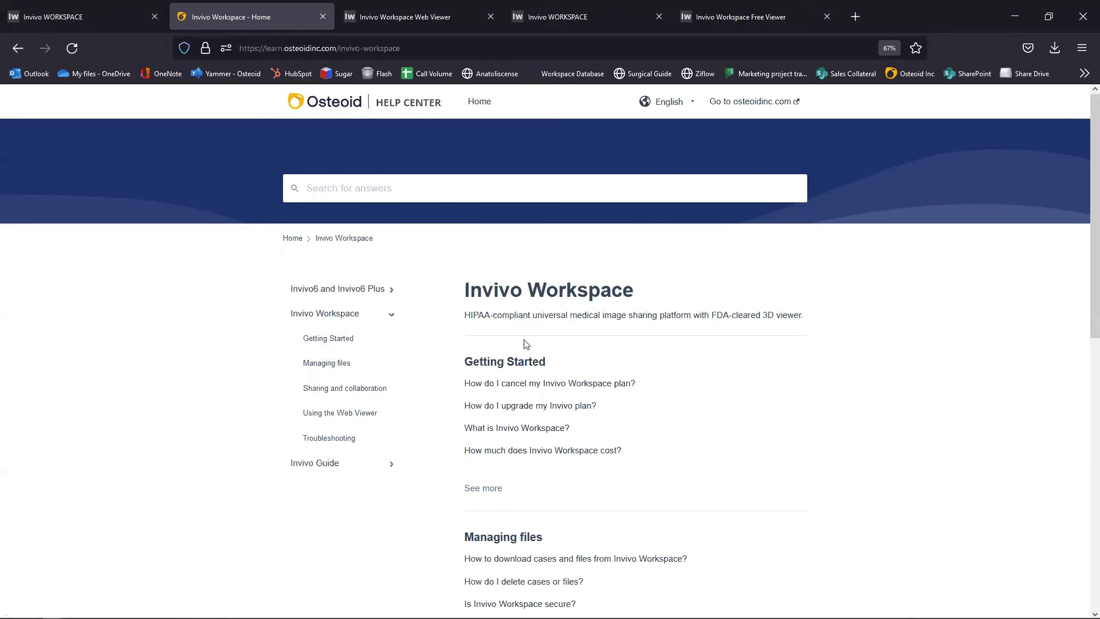
Step: Read the 'How do I upgrade my Invivo plan?' help article, then return to the Invivo Trash tab
scroll(526, 450, down, 1)
scroll(526, 446, down, 3)
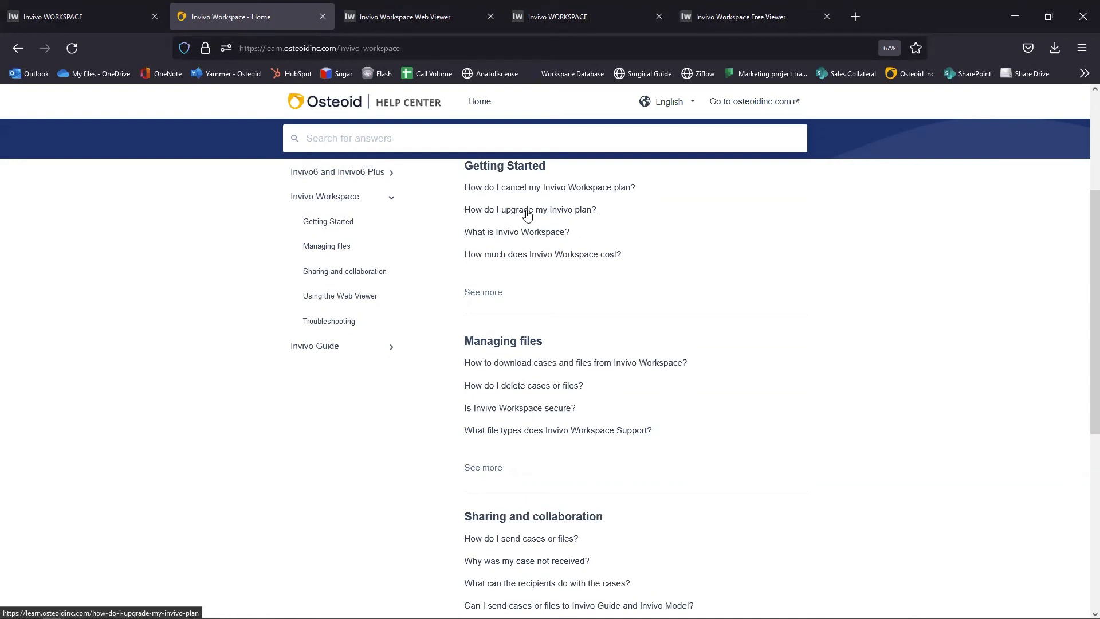
click(527, 216)
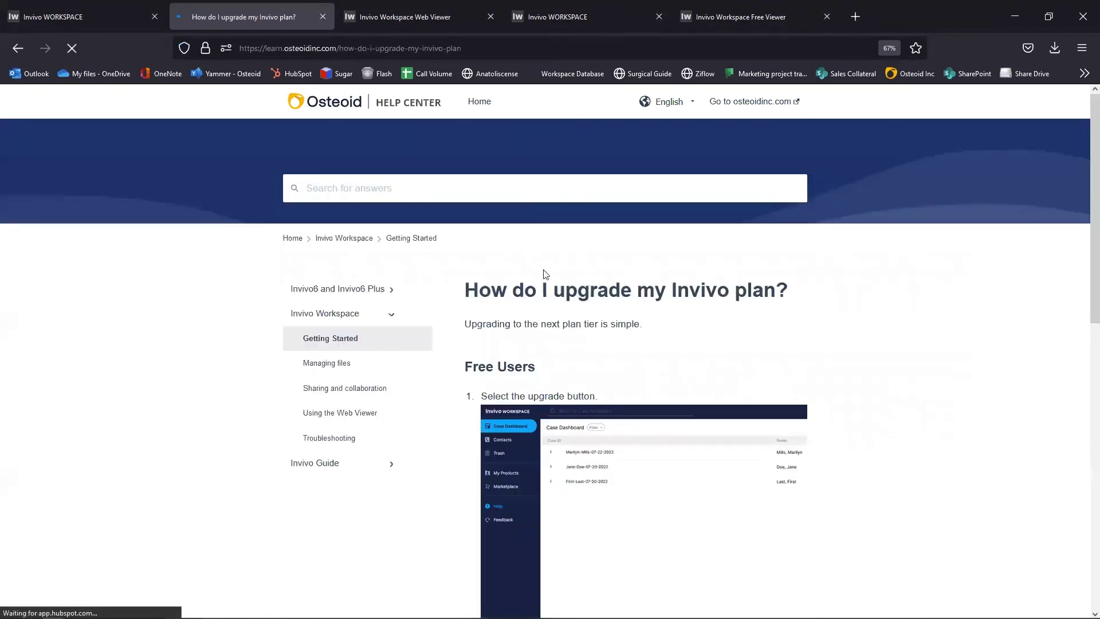
scroll(590, 537, down, 7)
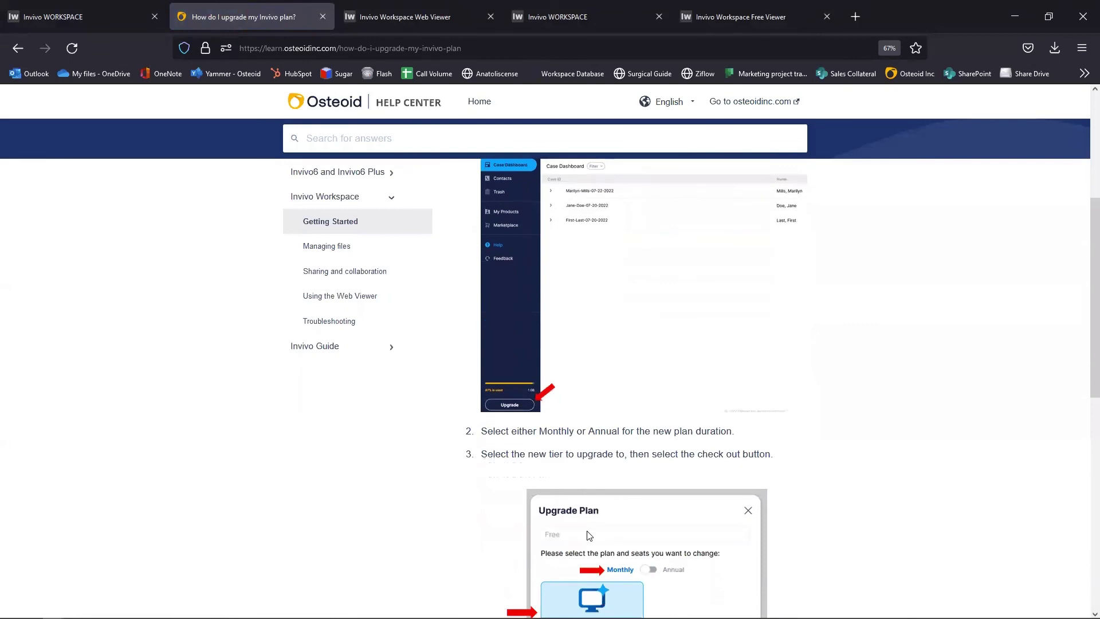
scroll(589, 531, down, 1)
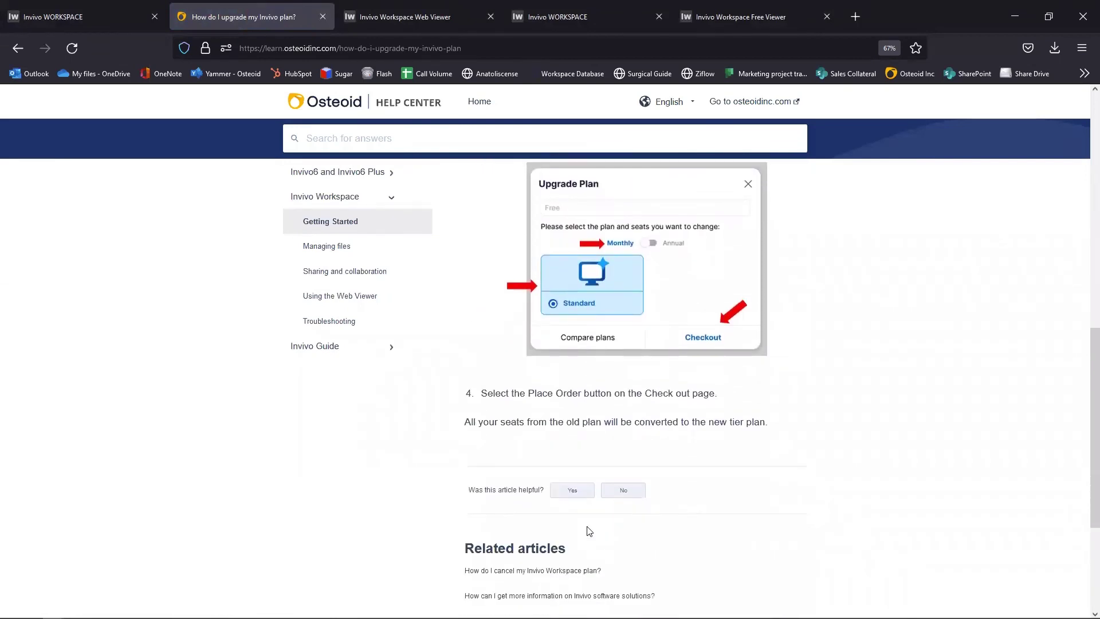
click(43, 18)
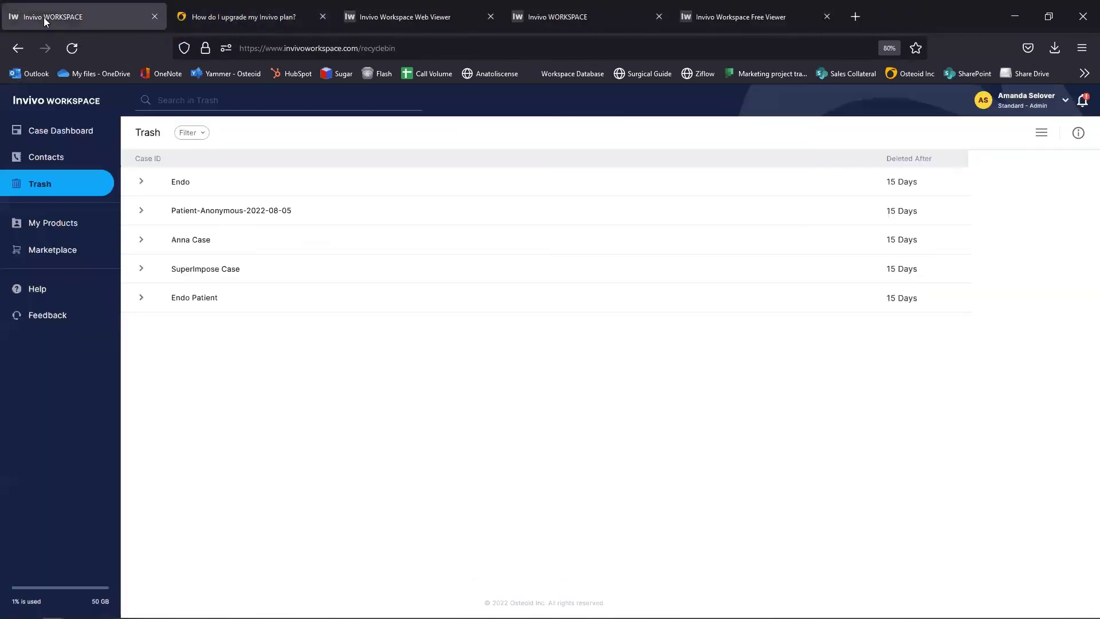
click(44, 316)
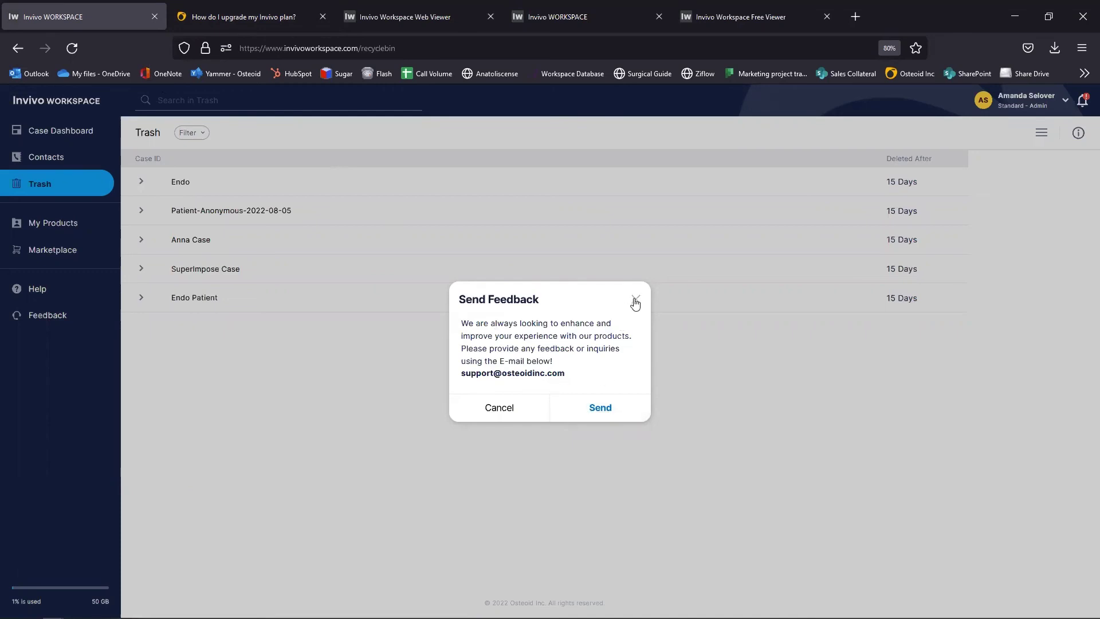
click(635, 301)
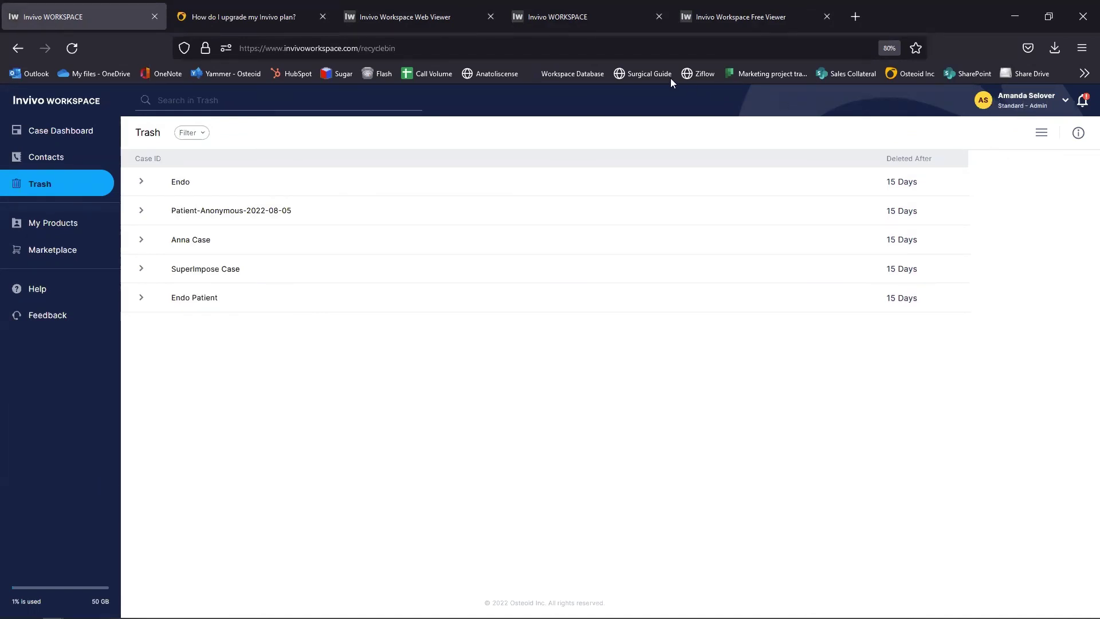
Step: Compare the Free and Standard plans from the free account's Marketplace, then show the Standard account's Case Dashboard
click(594, 16)
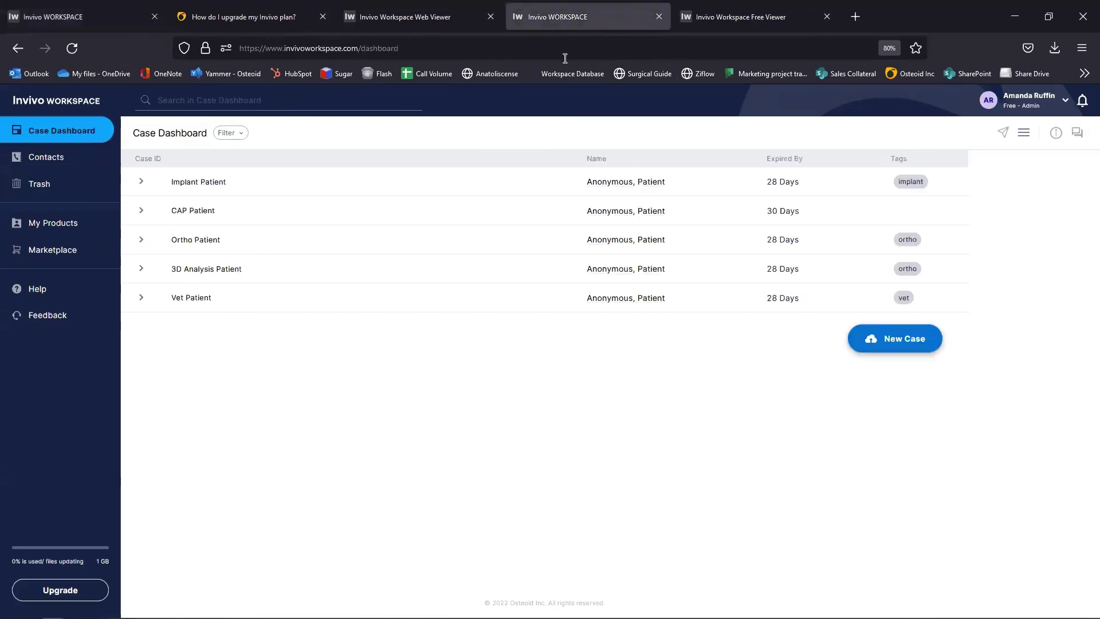
click(1028, 109)
click(63, 253)
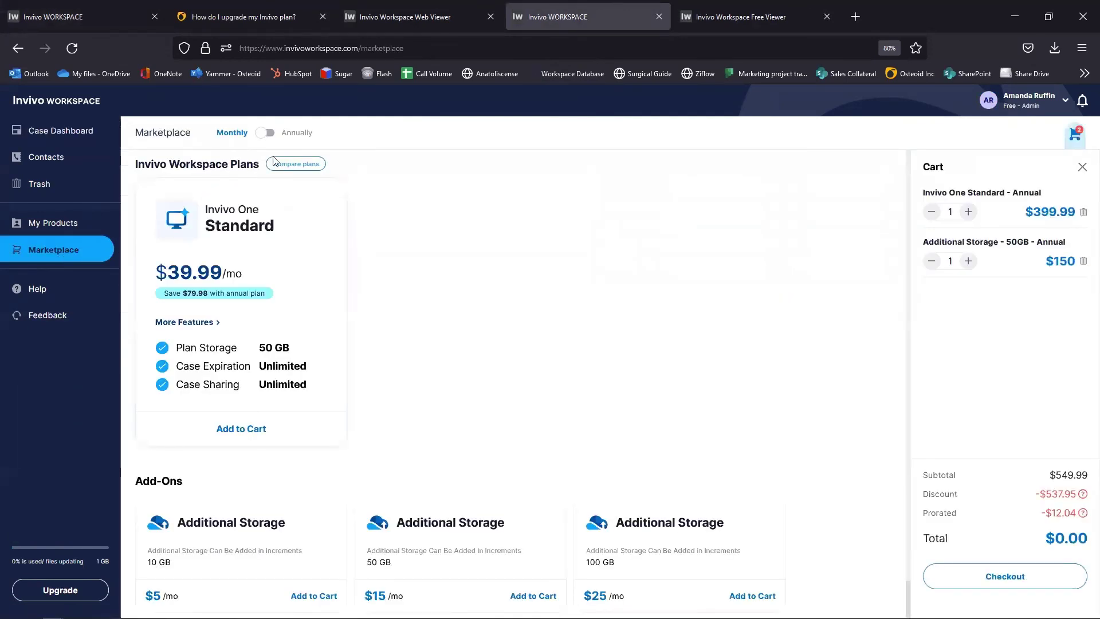
click(280, 165)
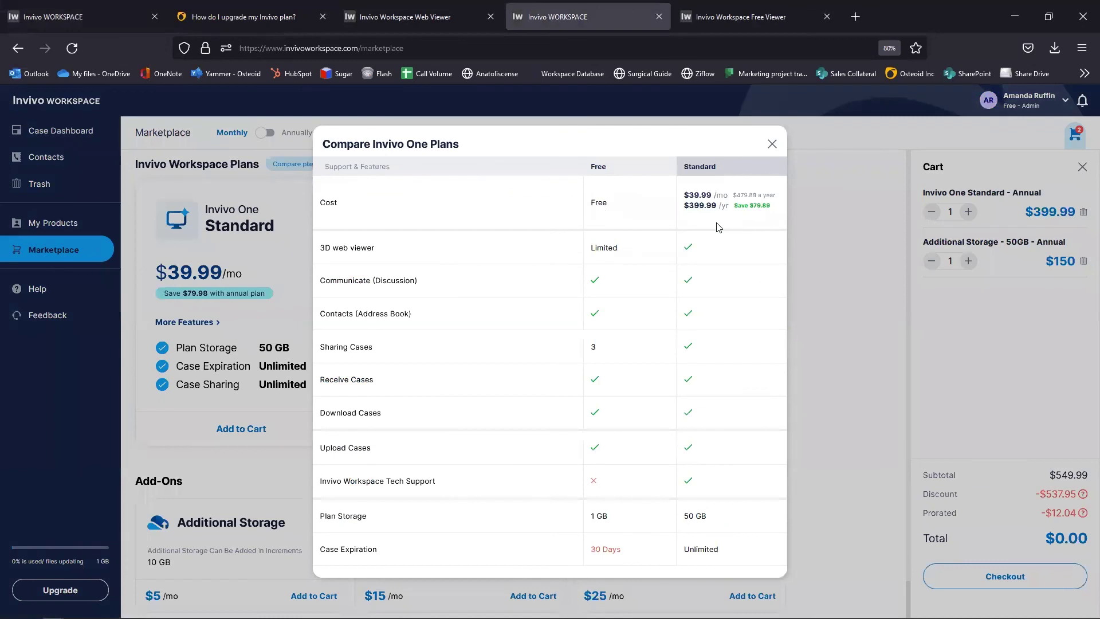
click(91, 18)
click(80, 132)
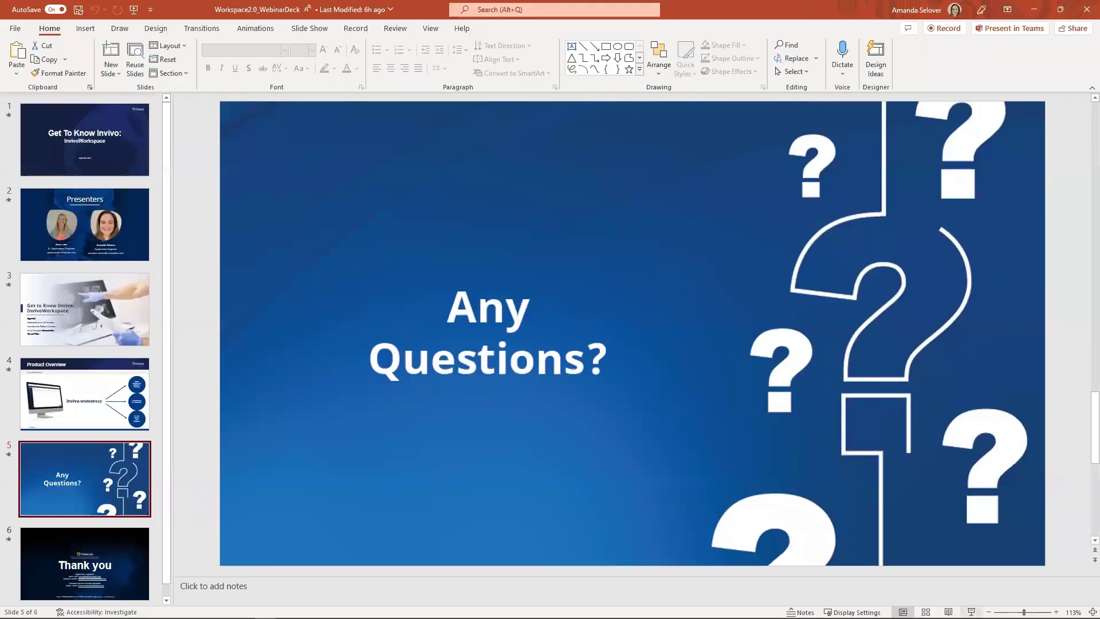
Step: Present slide 5, Any Questions?, full screen, then minimize the slide show
click(971, 613)
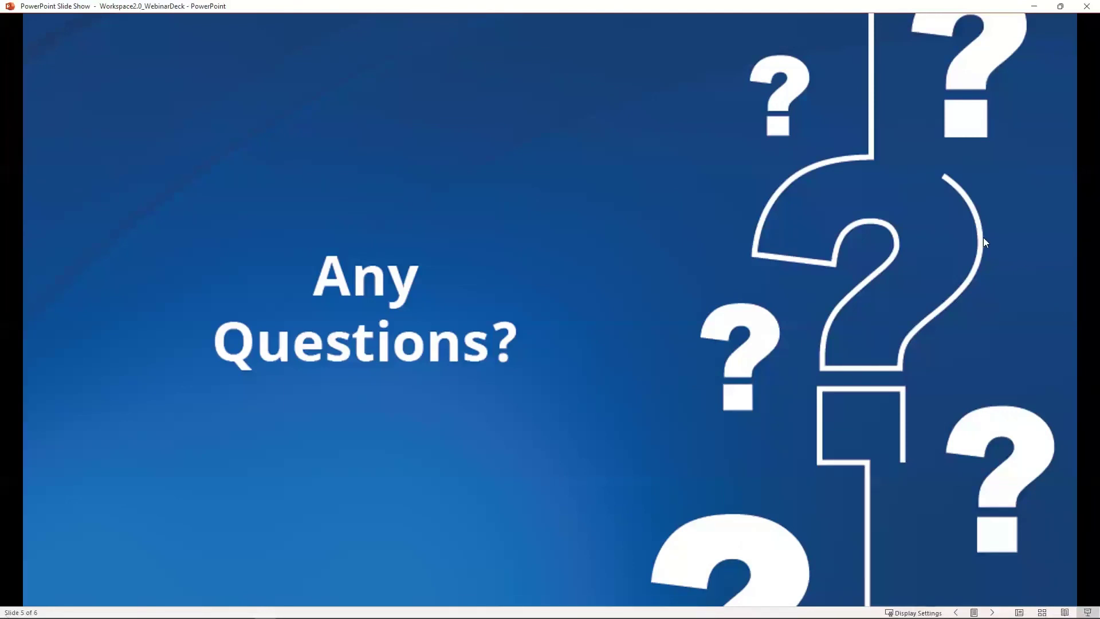
click(1034, 7)
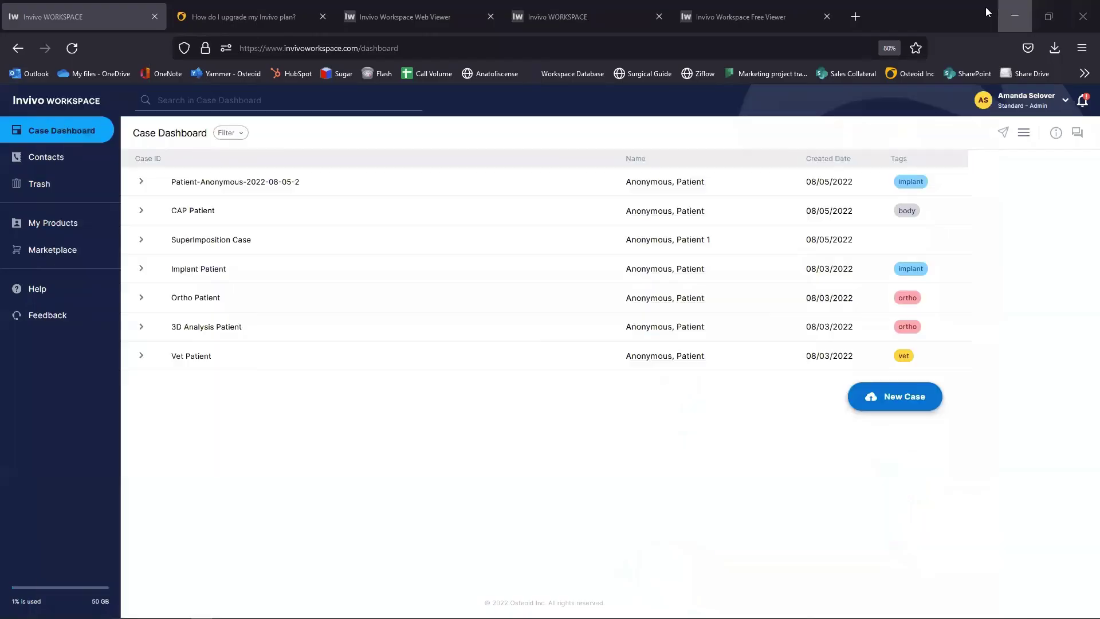
Step: On the free account, close the Compare Invivo One Plans dialog and return to the seven-case Case Dashboard
click(569, 18)
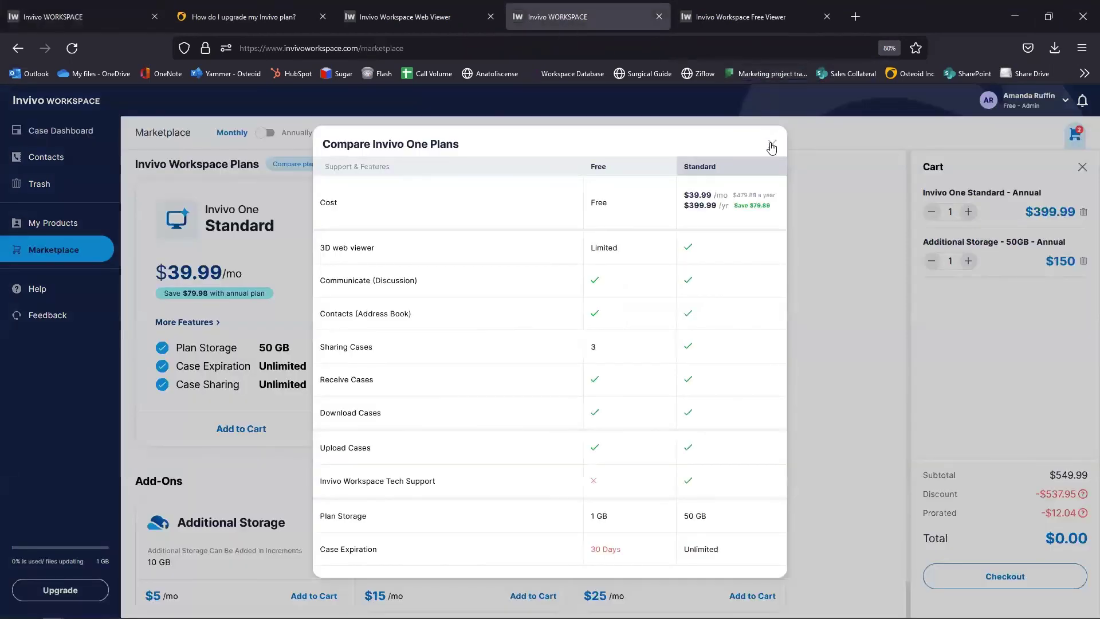
click(772, 144)
click(1026, 108)
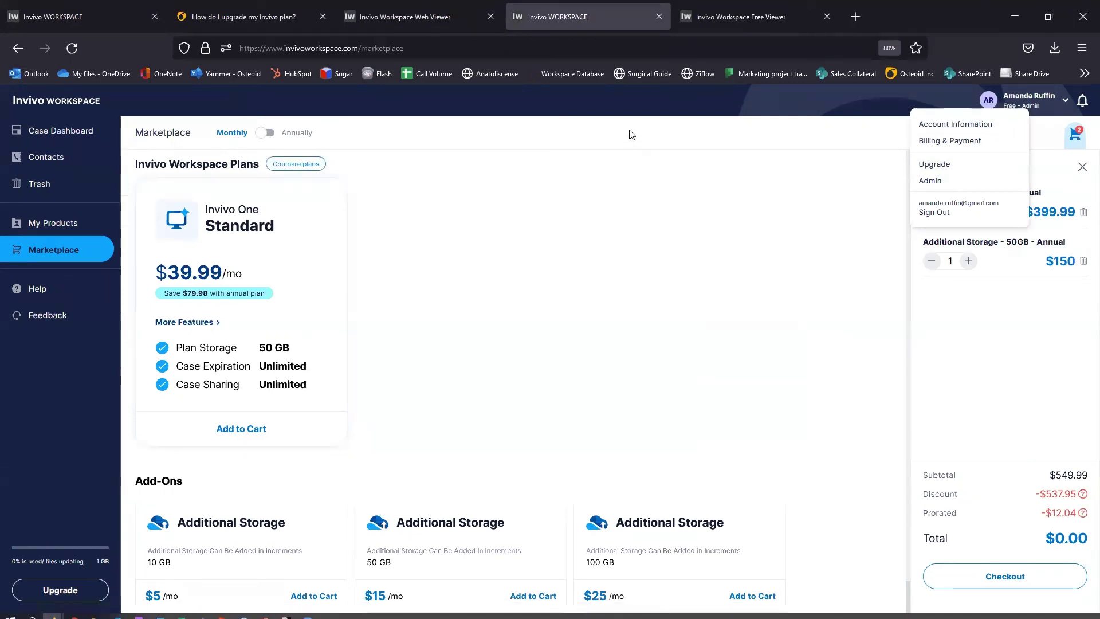
click(42, 132)
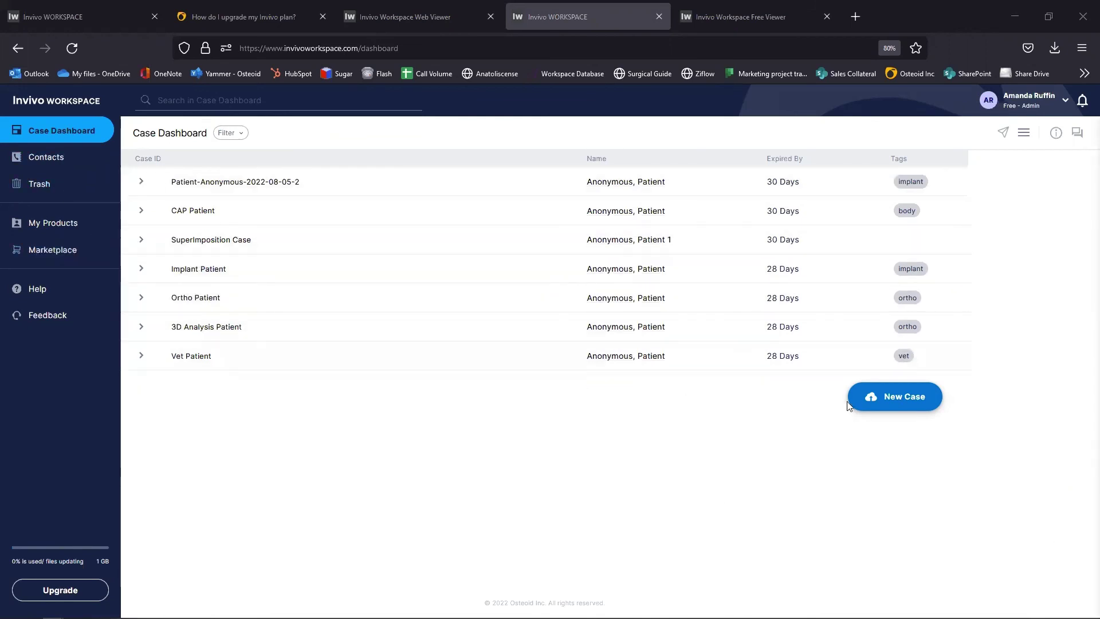
Step: Open and close New Case, then try sharing Patient-Anonymous-2022-08-05-2 from the free account
click(891, 404)
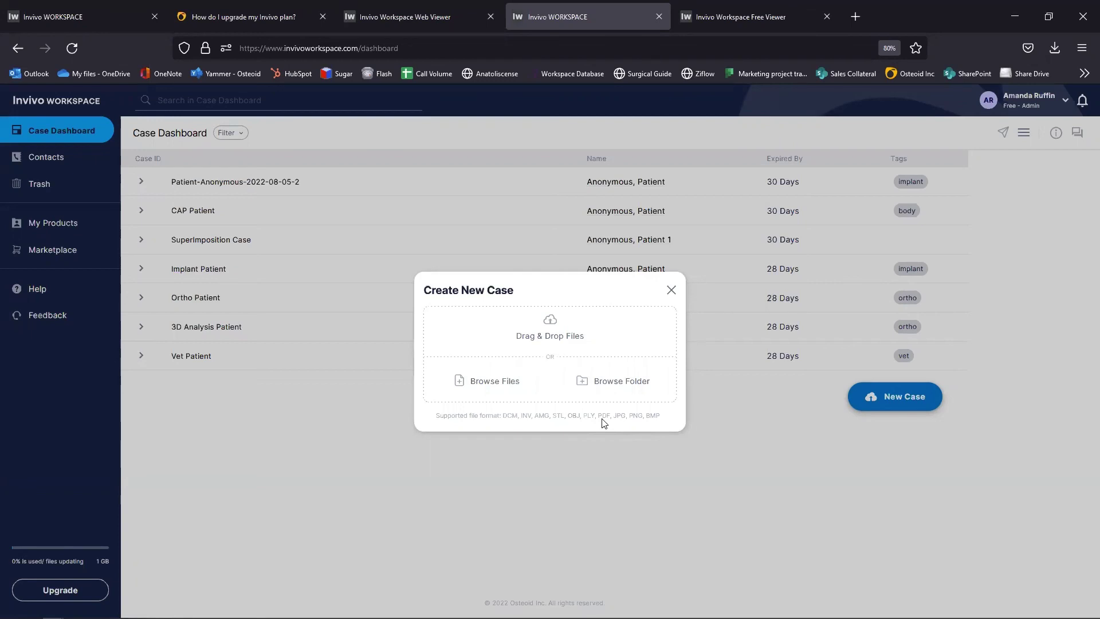
click(672, 291)
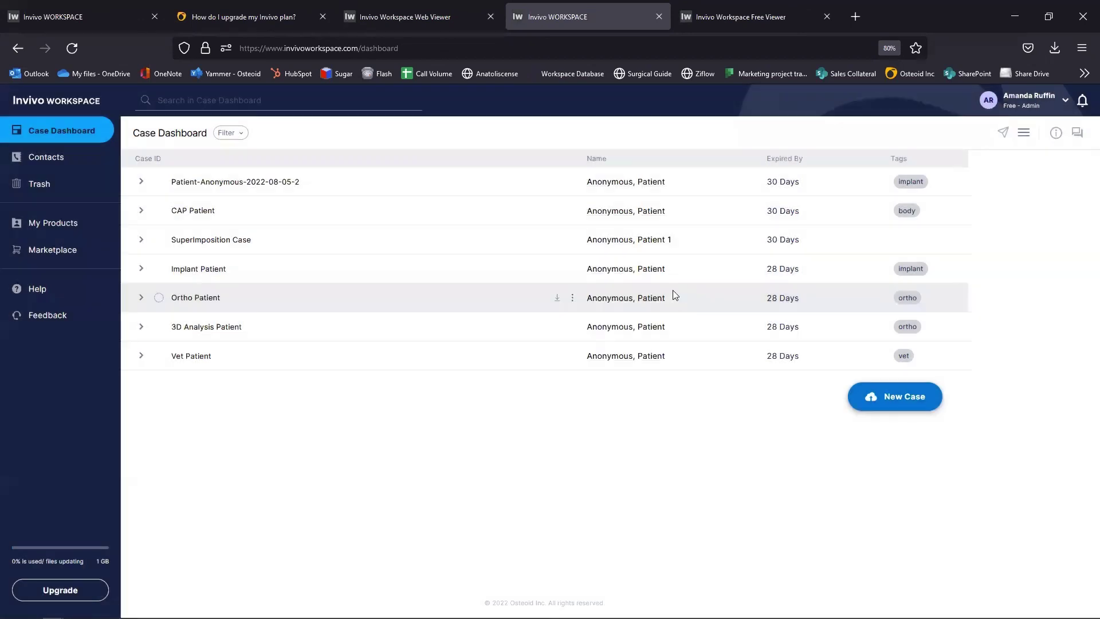
click(160, 184)
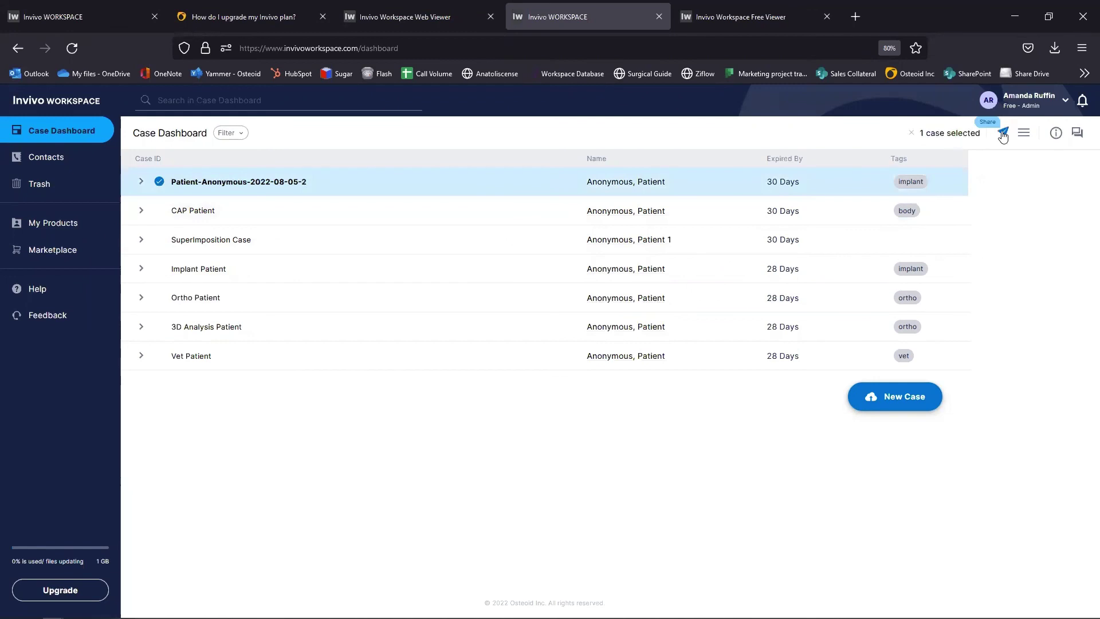
click(1004, 136)
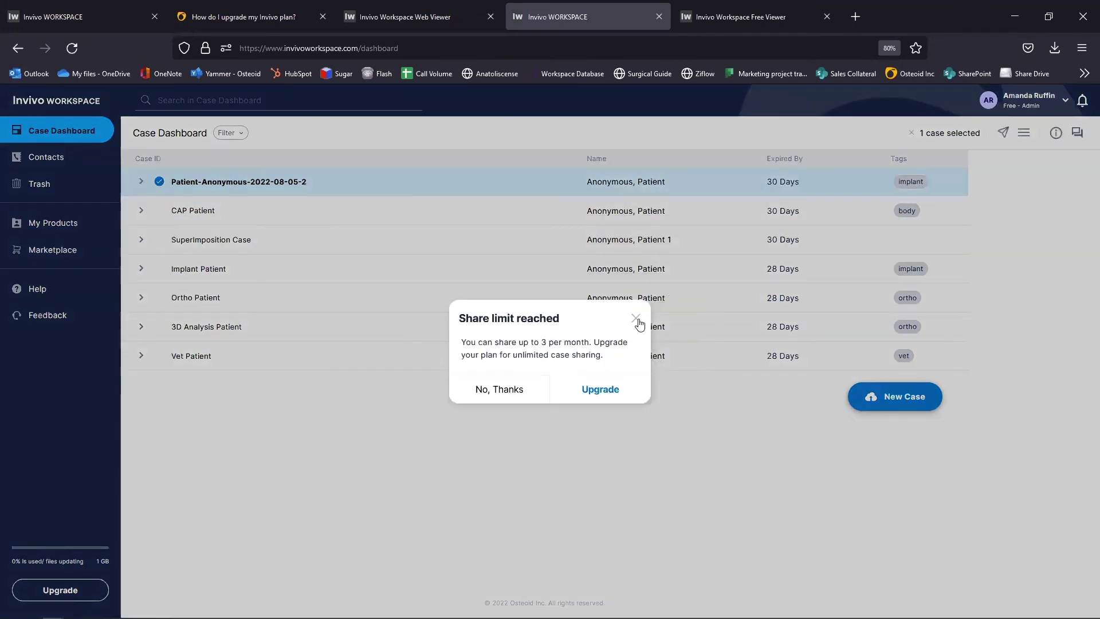
Step: Dismiss the 3-per-month share-limit warning and select Patient-Anonymous-2022-08-05-2 on the Standard account
click(637, 318)
click(92, 16)
click(159, 182)
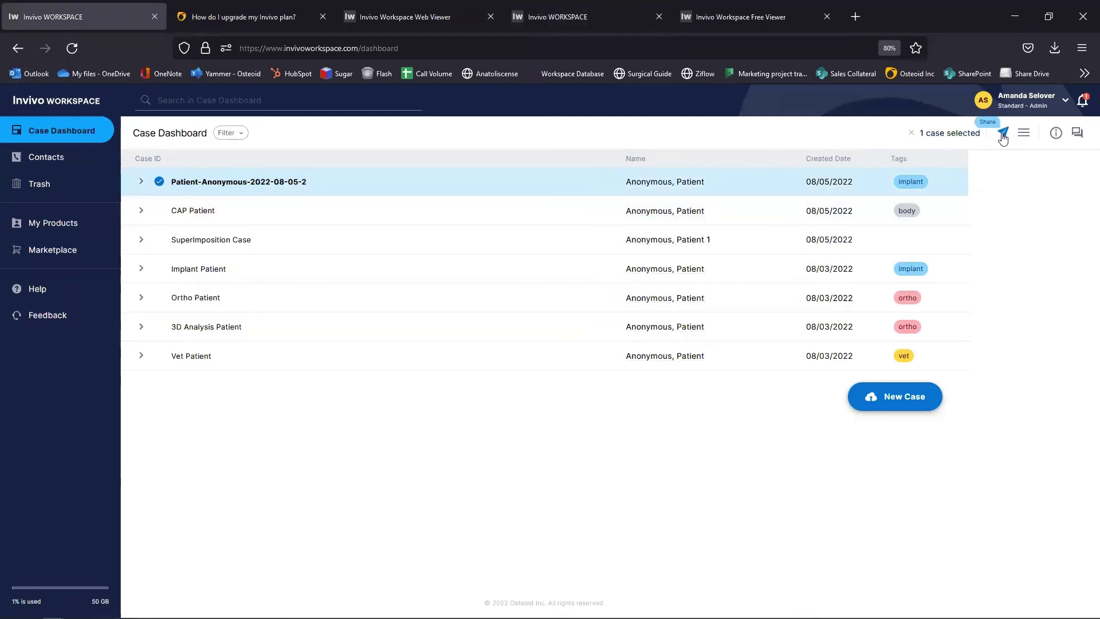
Step: Open Share for the selected case and add three suggested contacts as recipients by first name
click(1003, 135)
click(452, 220)
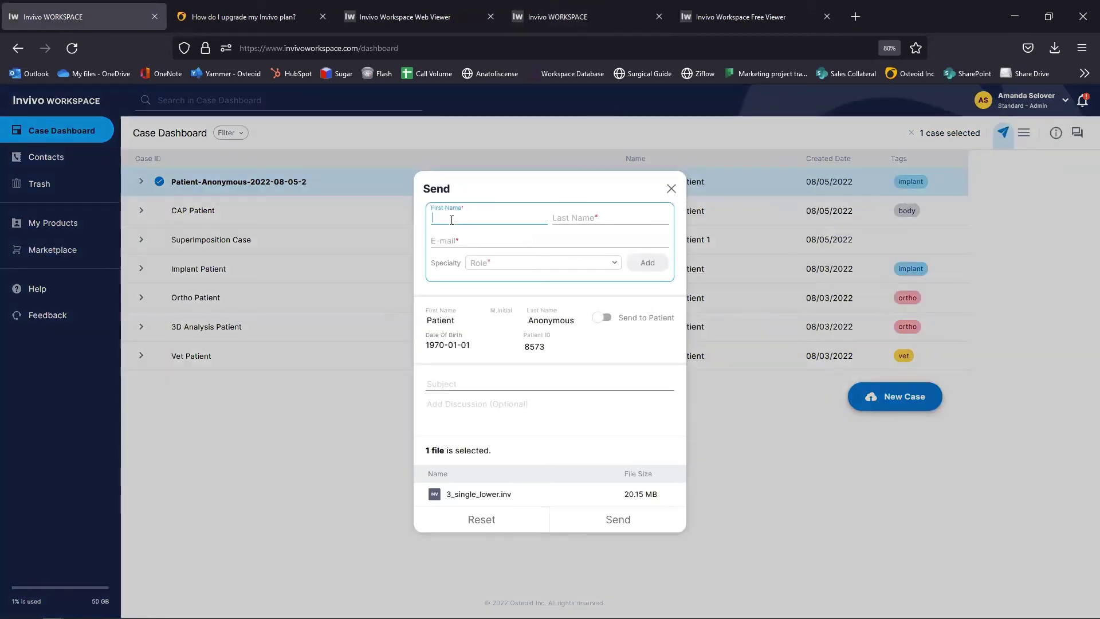
text(an)
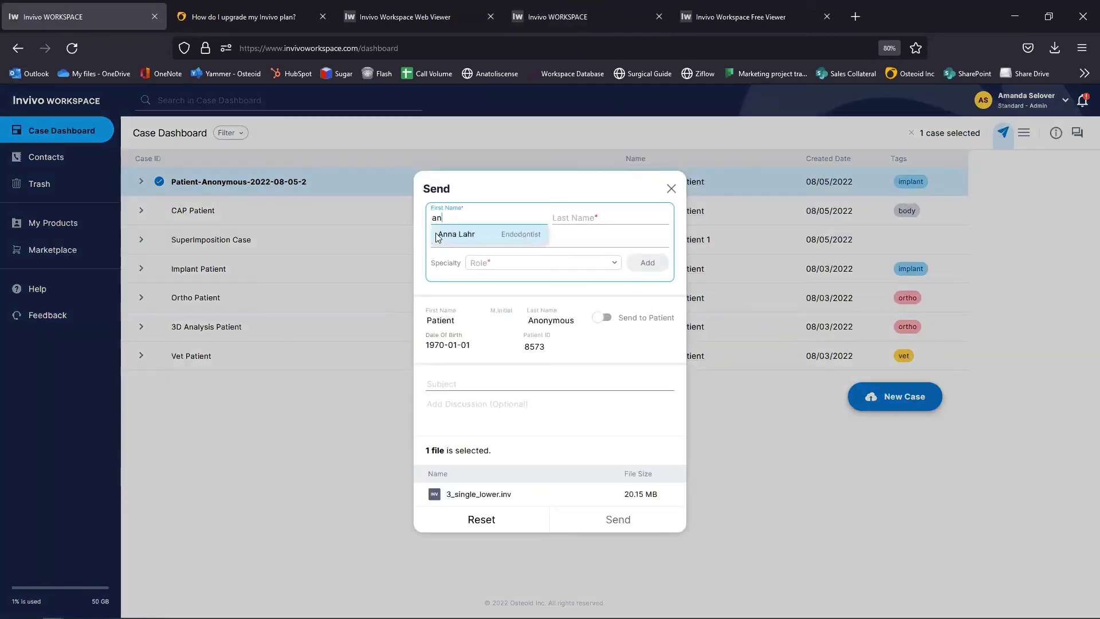
click(456, 234)
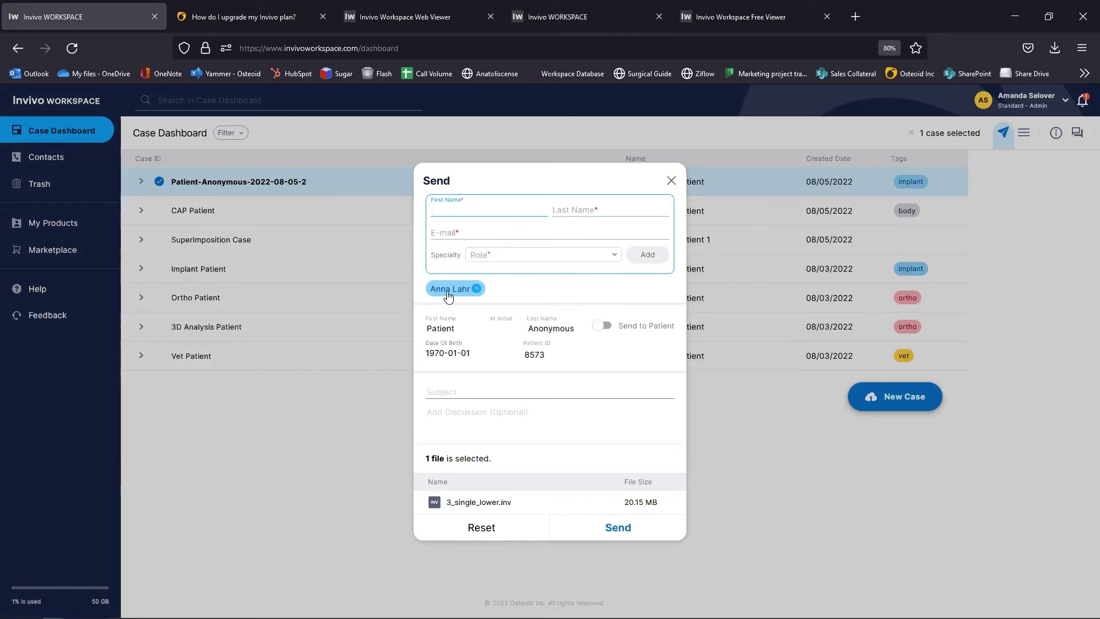
text(colby)
click(461, 227)
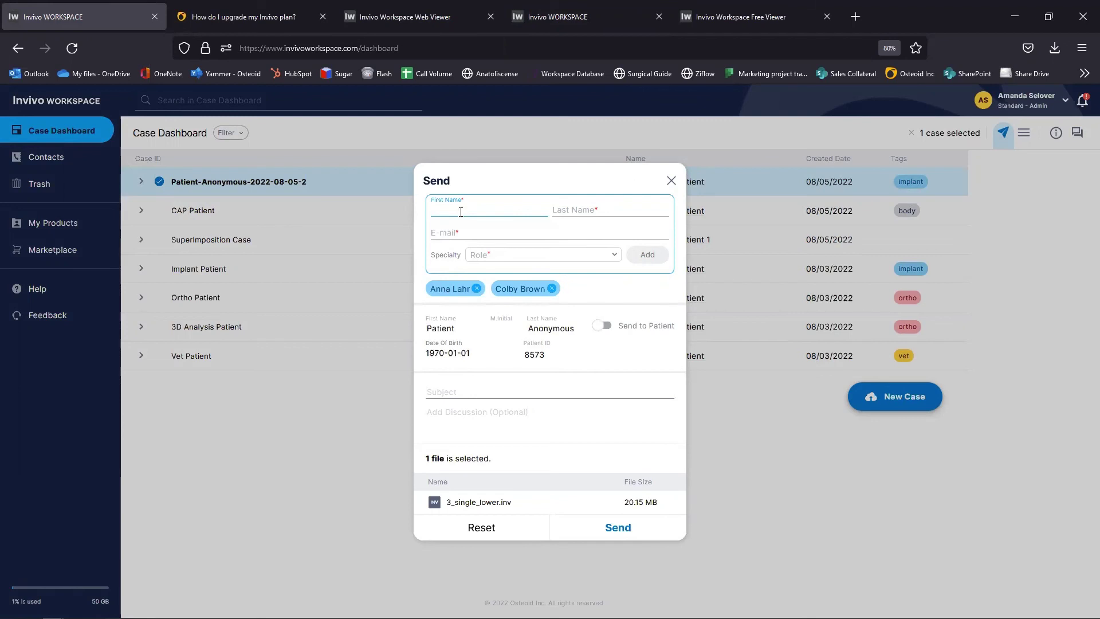
text(yna)
key(BackSpace)
key(BackSpace)
text(a)
click(482, 226)
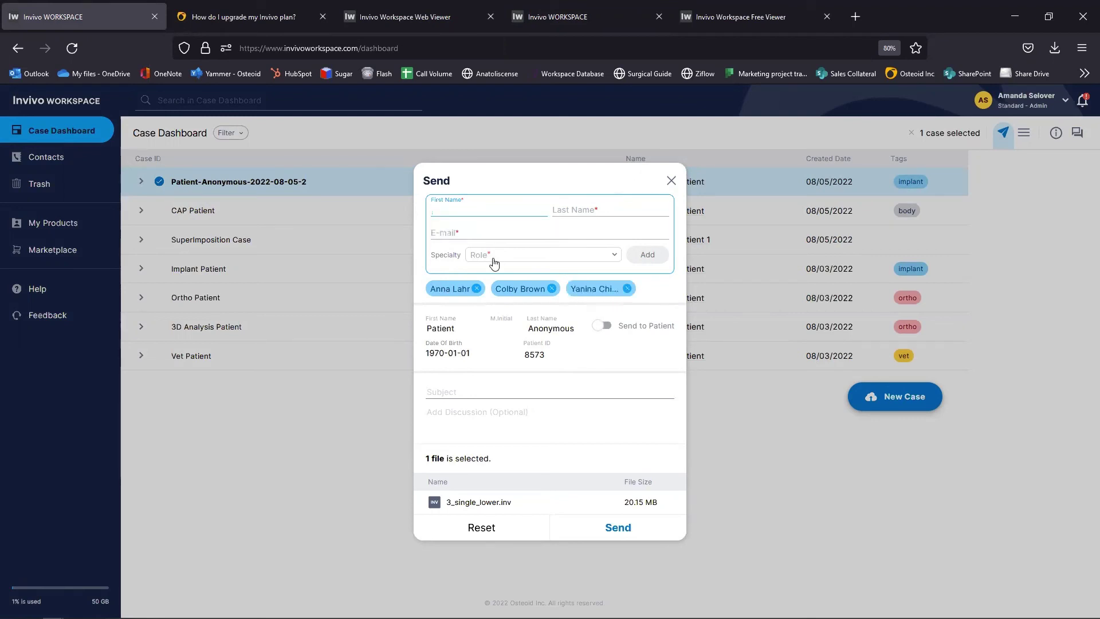
Step: Turn on Send to Patient and enter the patient's e-mail address
click(600, 328)
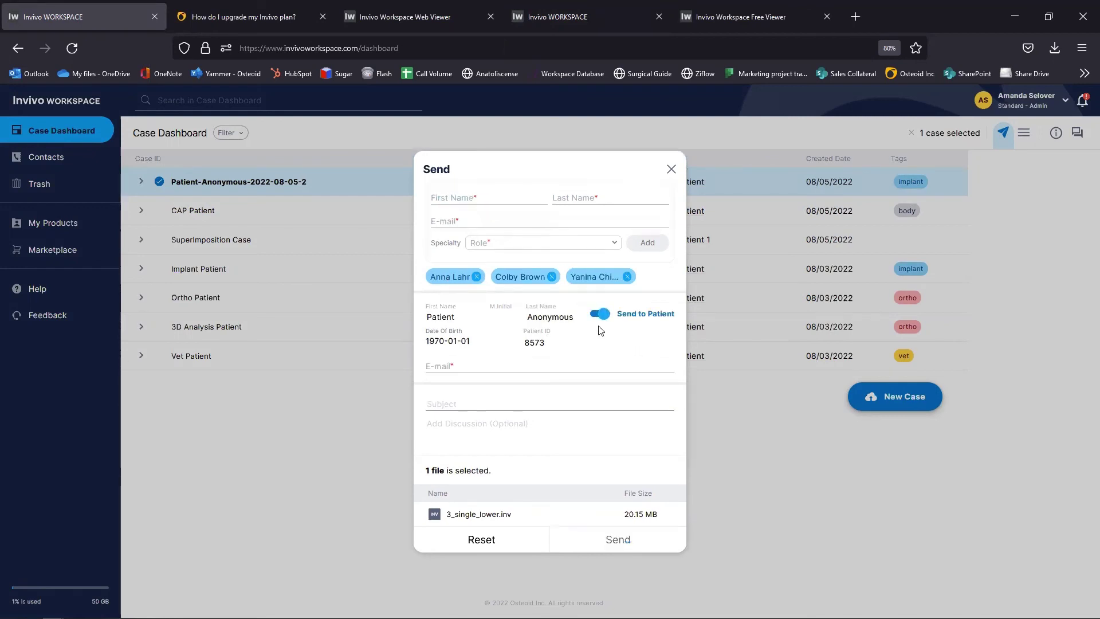
click(432, 362)
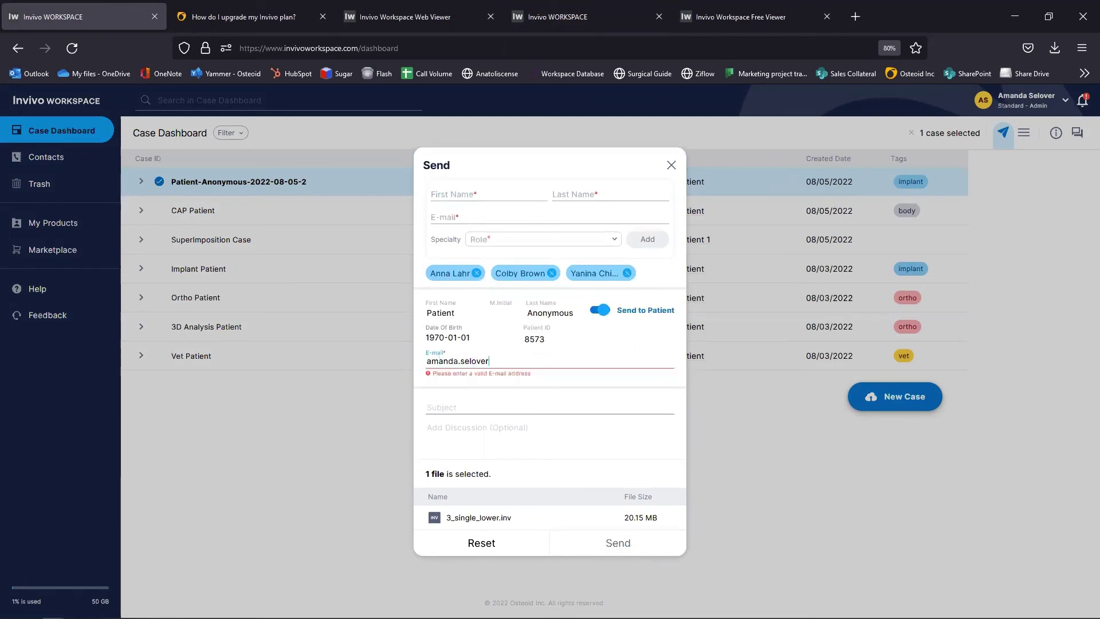
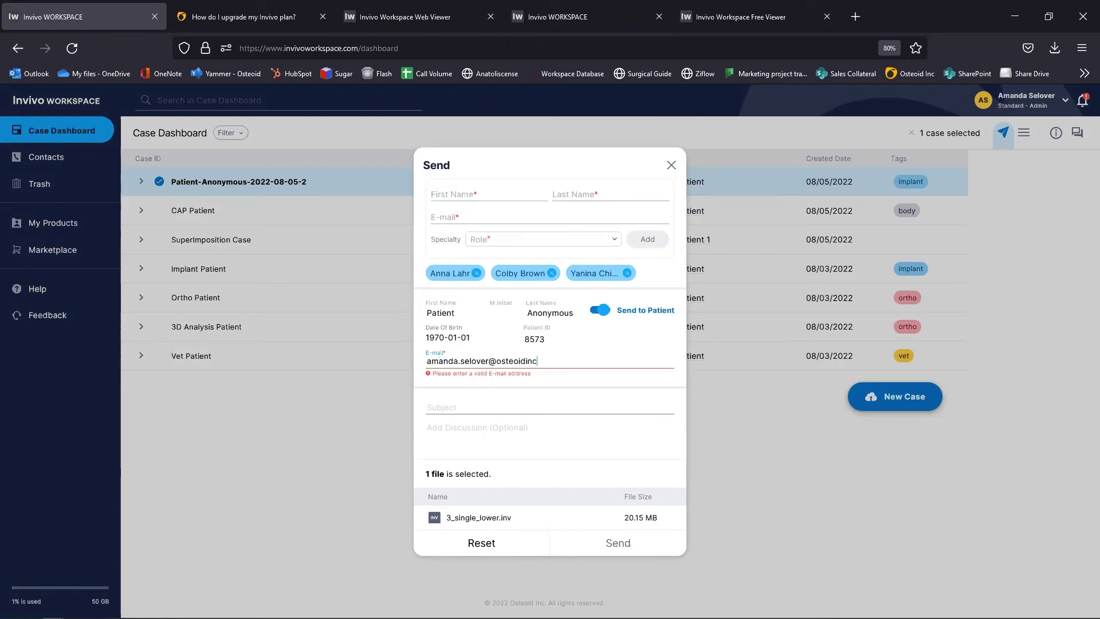